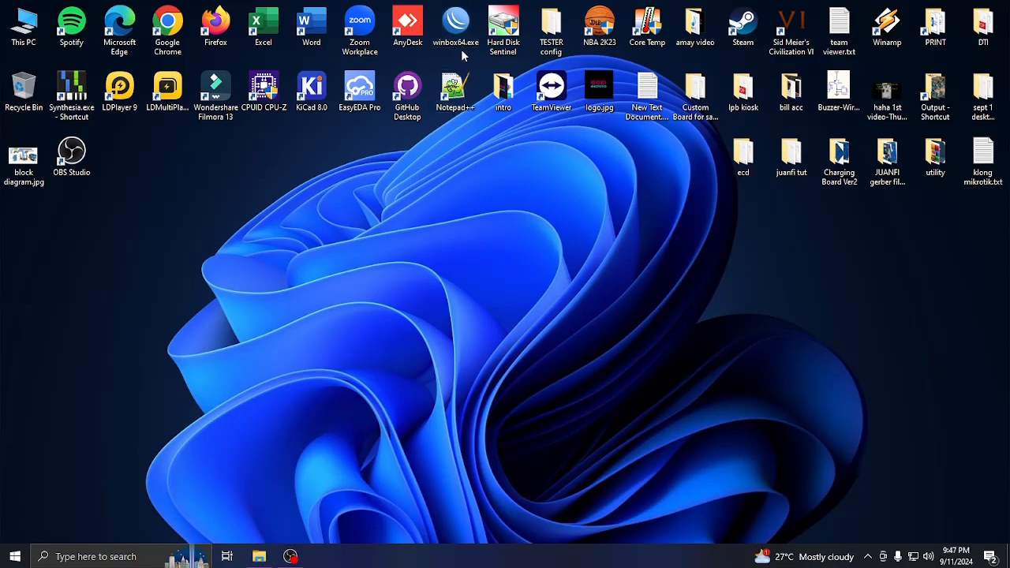
Search the web for 'winbox download' in Chrome.
double_click(177, 35)
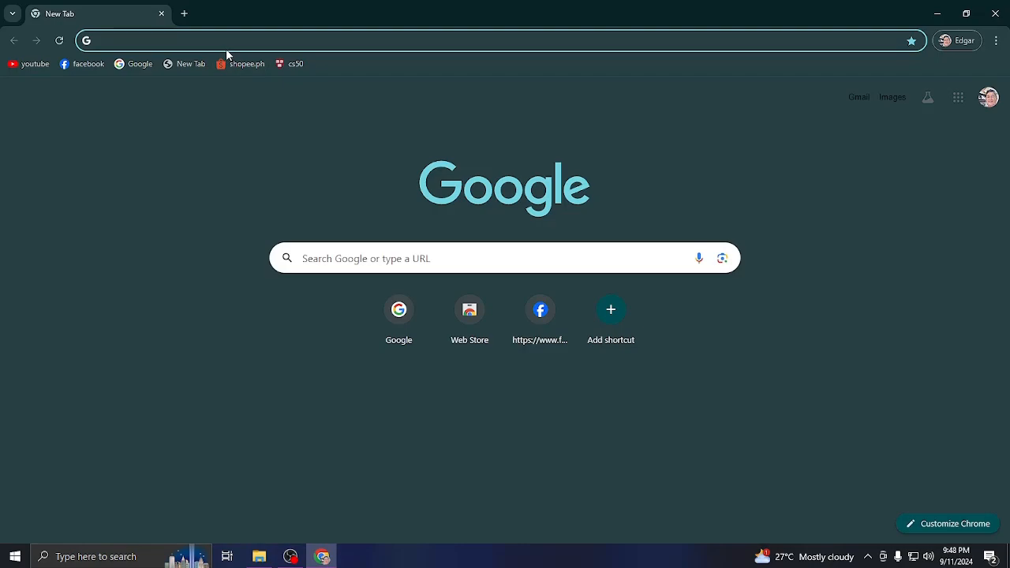
left_click(219, 44)
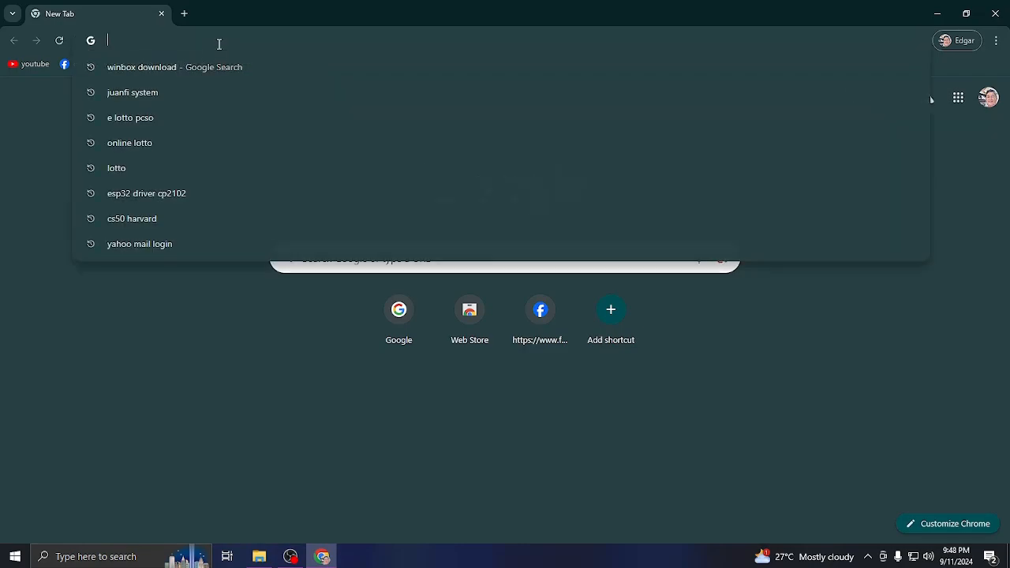
type("win")
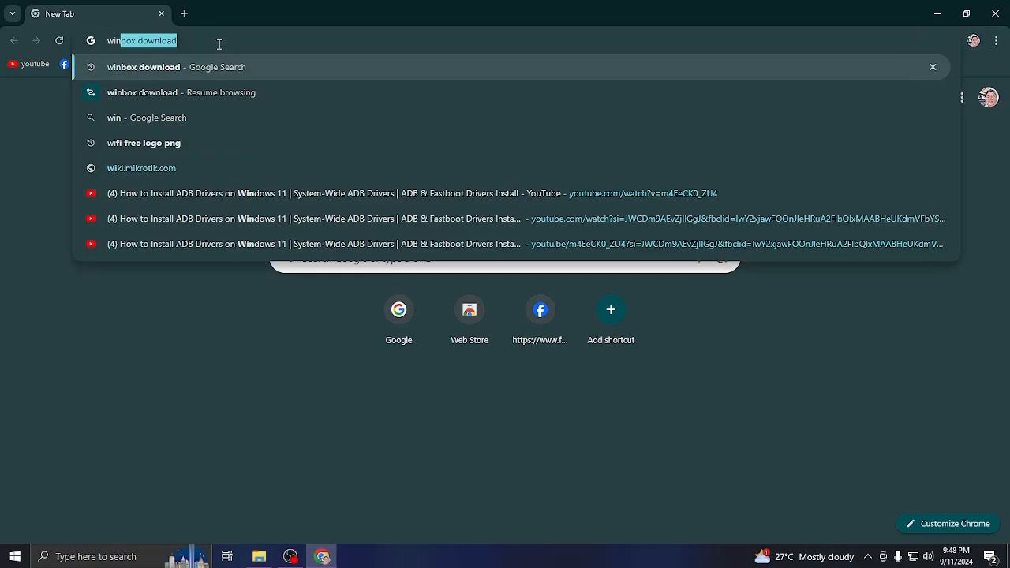
type("box")
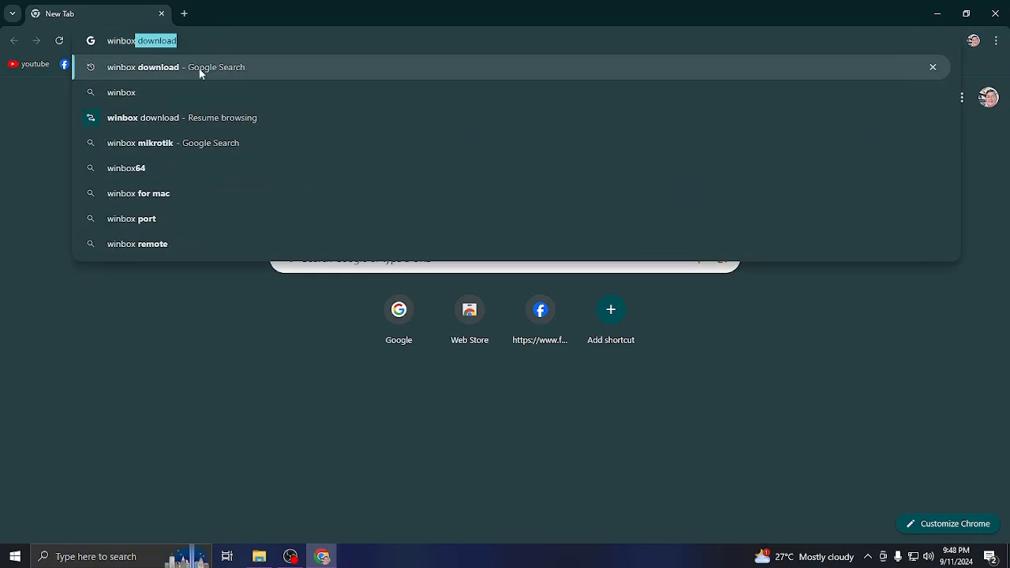
left_click(199, 69)
Download WinBox 3.41 for 64-bit Windows from mikrotik.com, minimize Chrome and launch winbox64.exe.
left_click(212, 210)
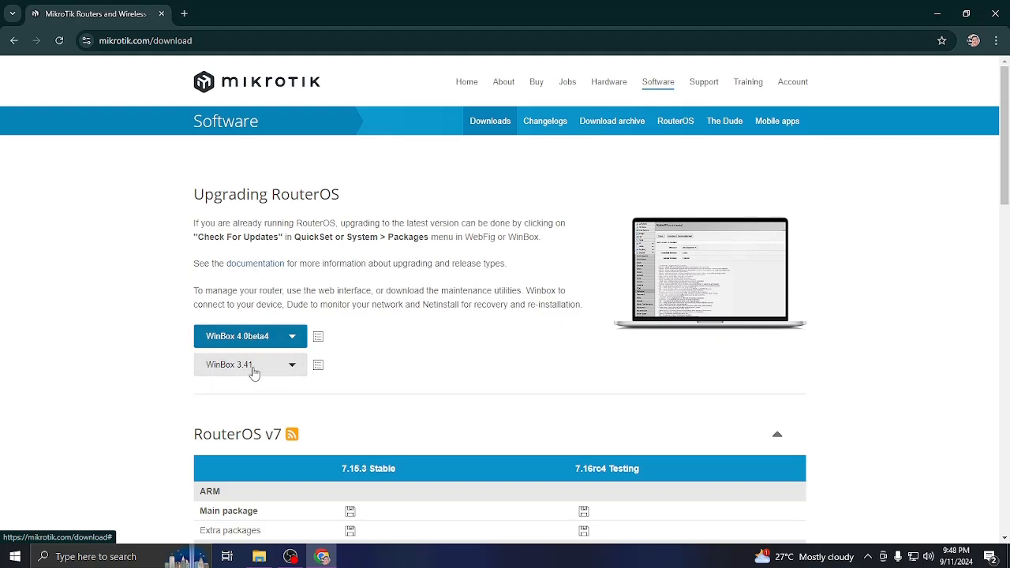
left_click(244, 373)
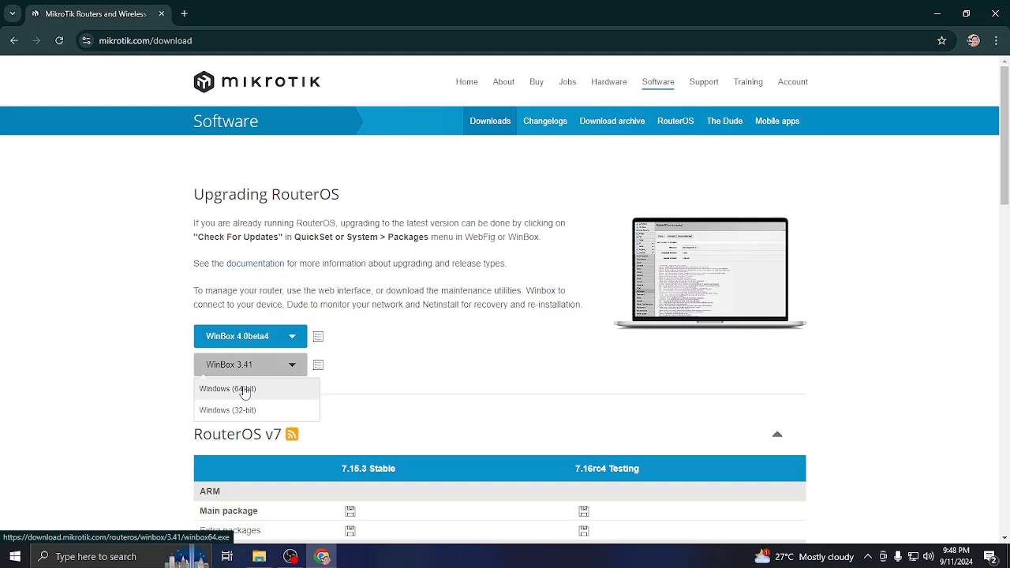
left_click(244, 390)
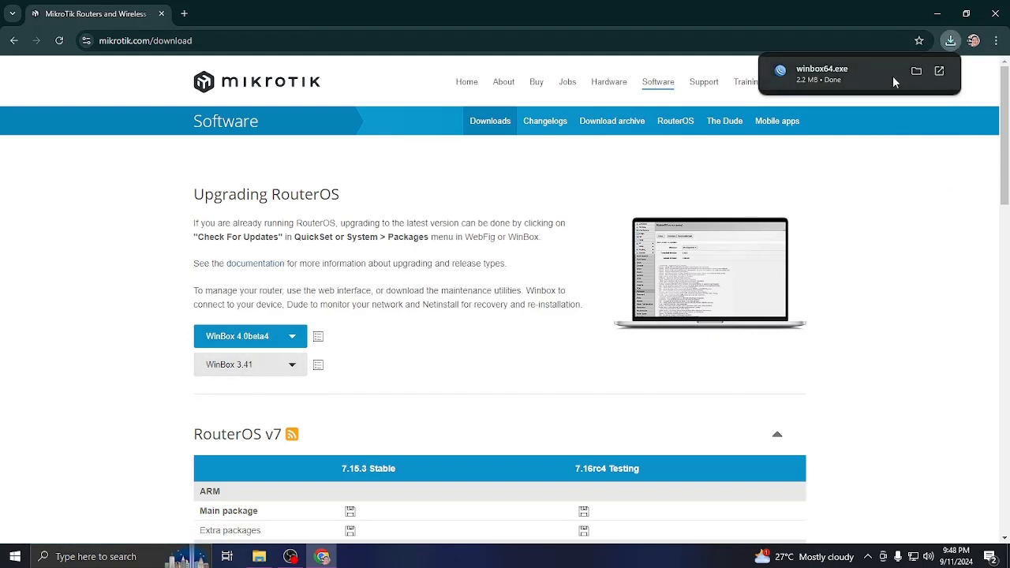
left_click(939, 17)
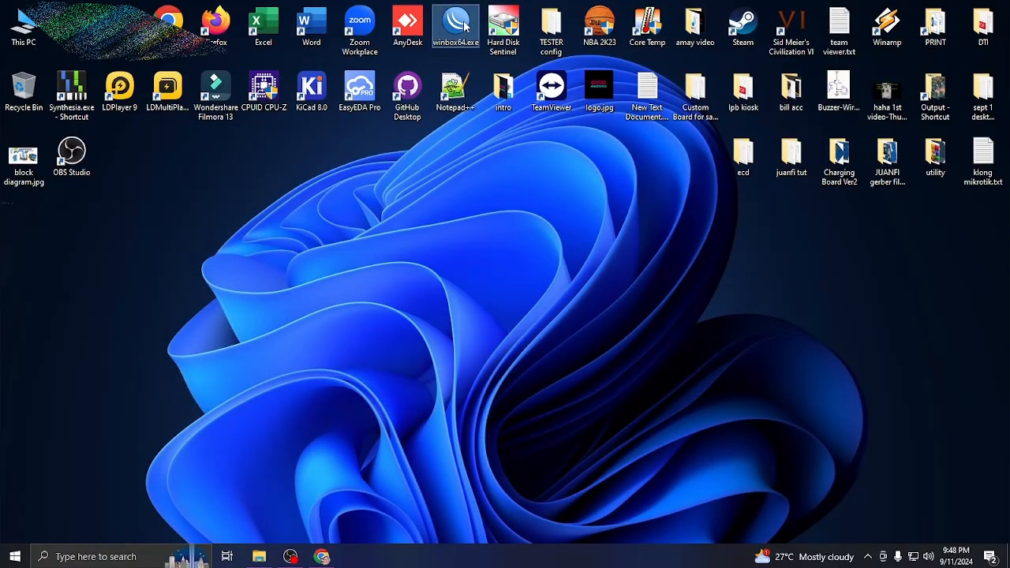
double_click(456, 24)
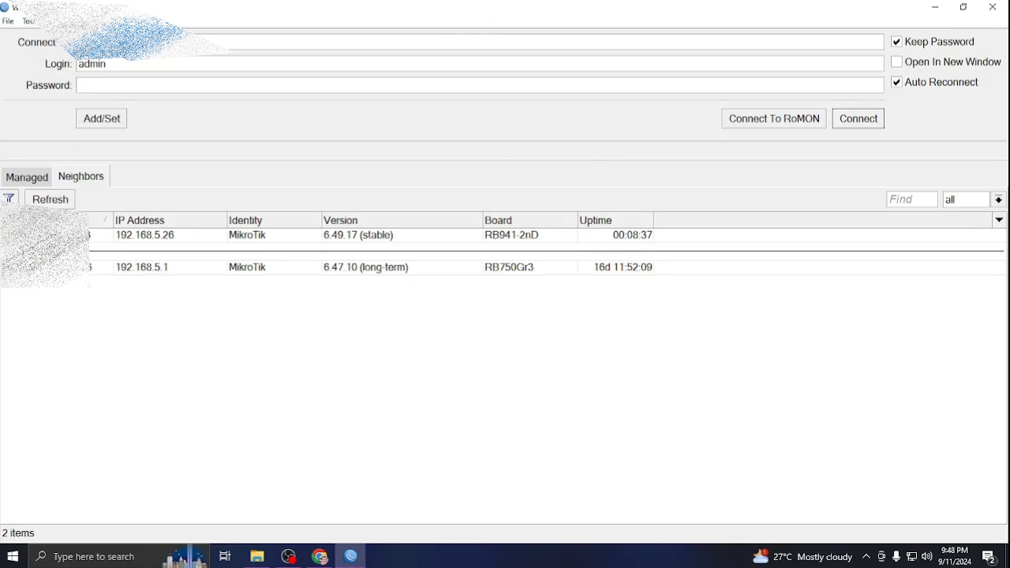
Log in to the hAP lite router at 192.168.5.26 with the admin password.
left_click(60, 268)
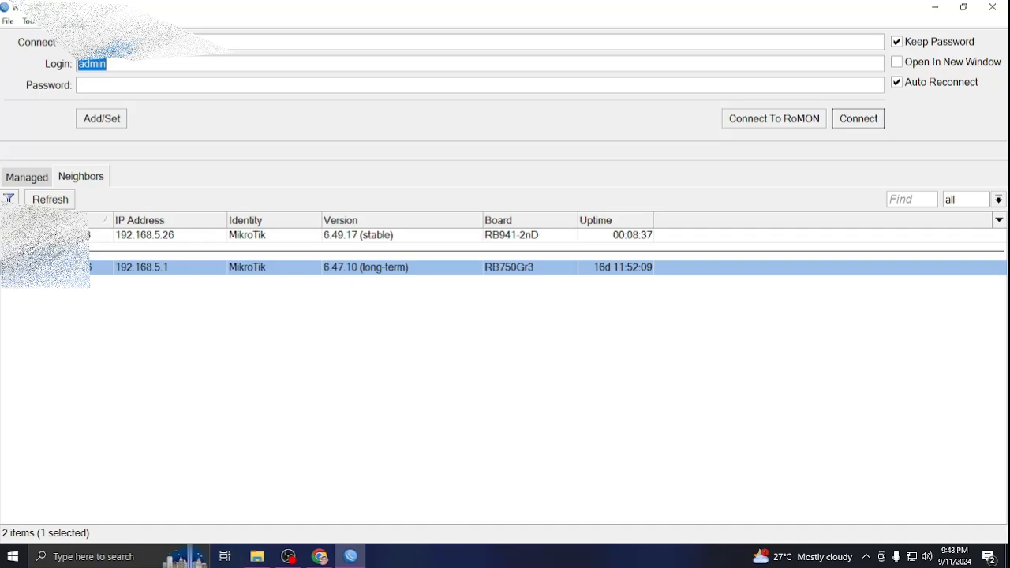
left_click(71, 236)
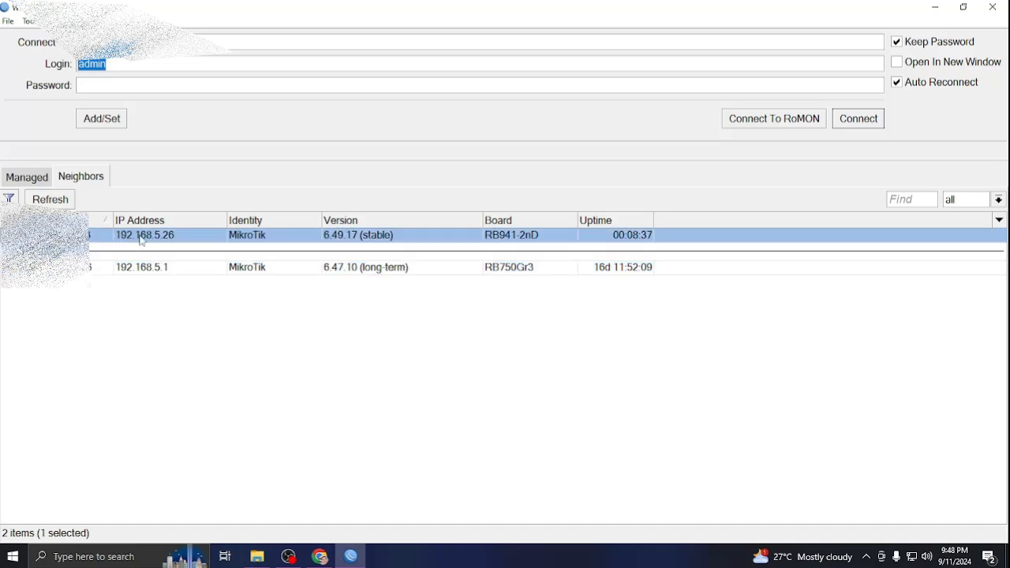
left_click(126, 82)
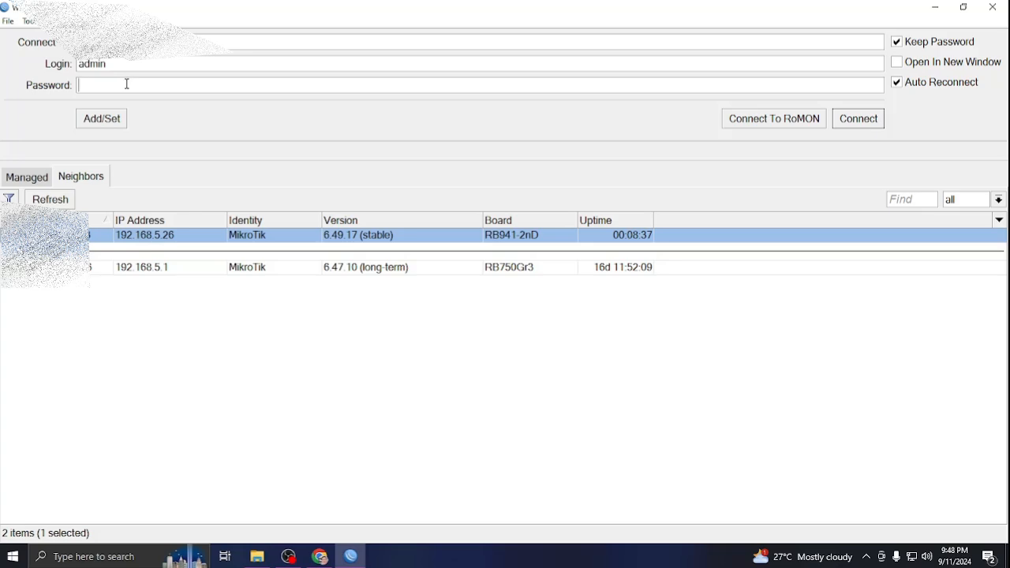
type("*****")
key("Return")
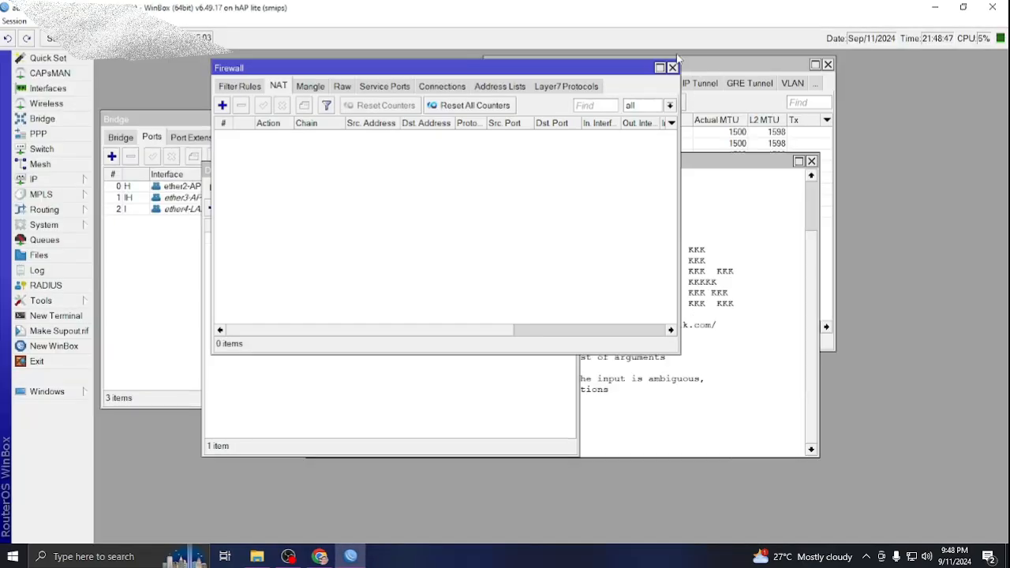
Close the Firewall, Terminal, DHCP Client and Bridge windows and center the Interface List.
left_click(672, 67)
left_click(810, 161)
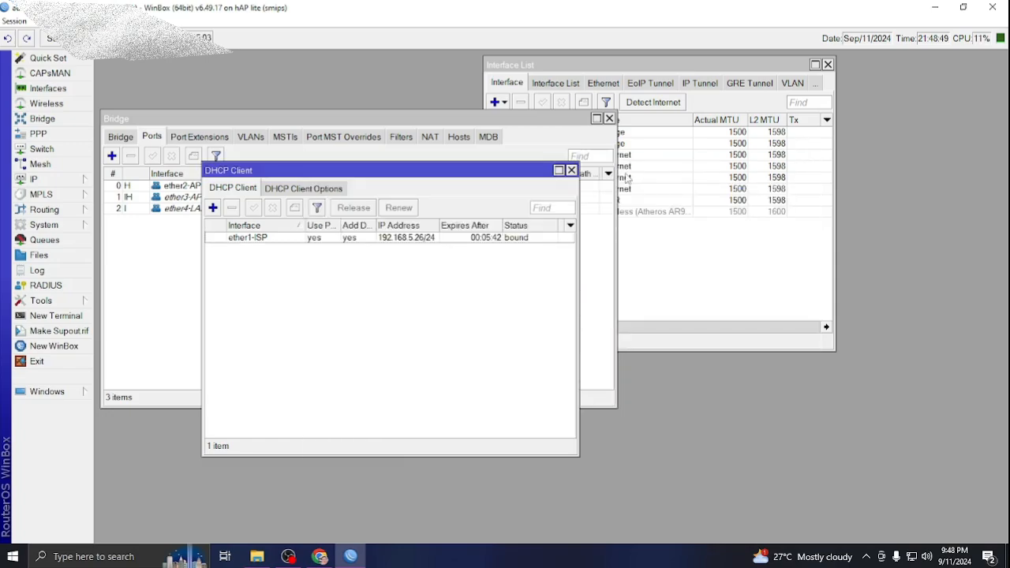
left_click(571, 170)
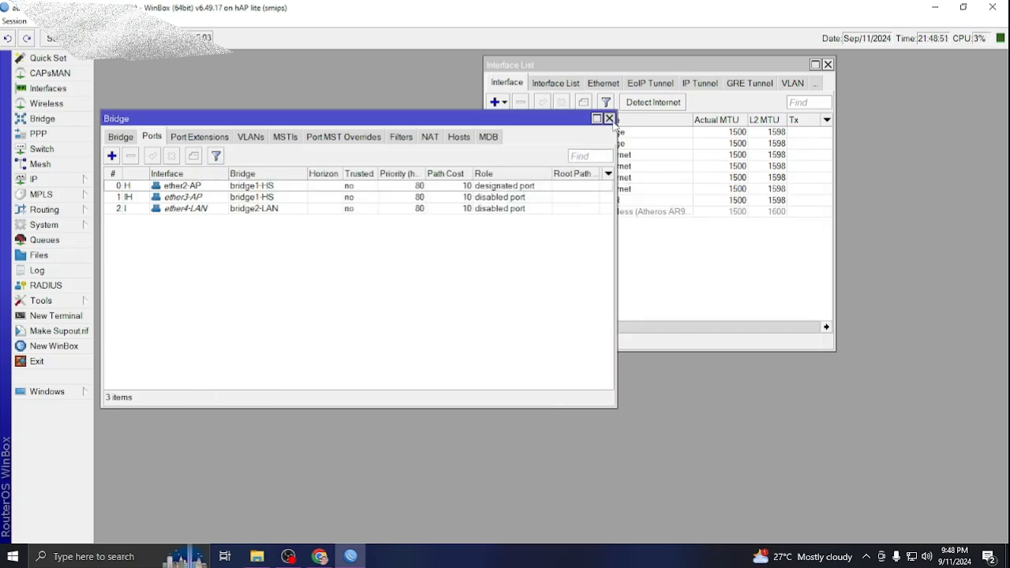
left_click(609, 119)
left_click_drag(603, 68, 517, 104)
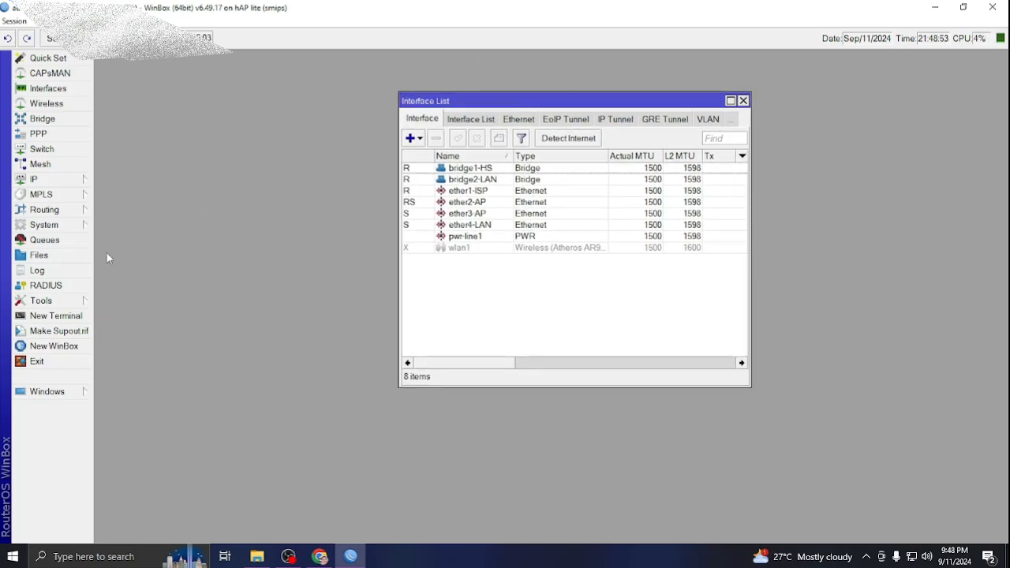
Reset the router configuration with No Default Configuration ticked and confirm the reboot.
left_click(57, 228)
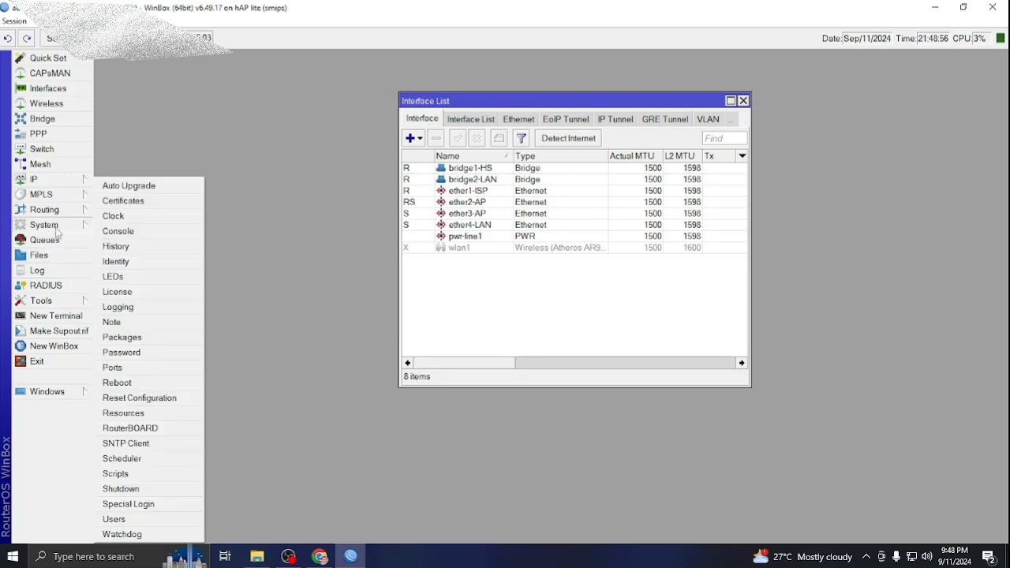
left_click(140, 399)
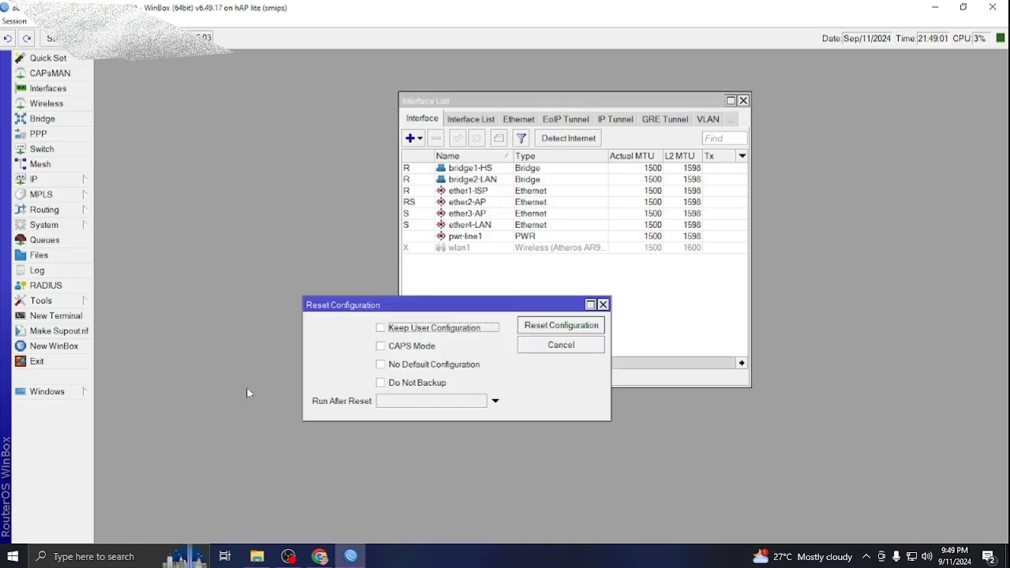
left_click(382, 366)
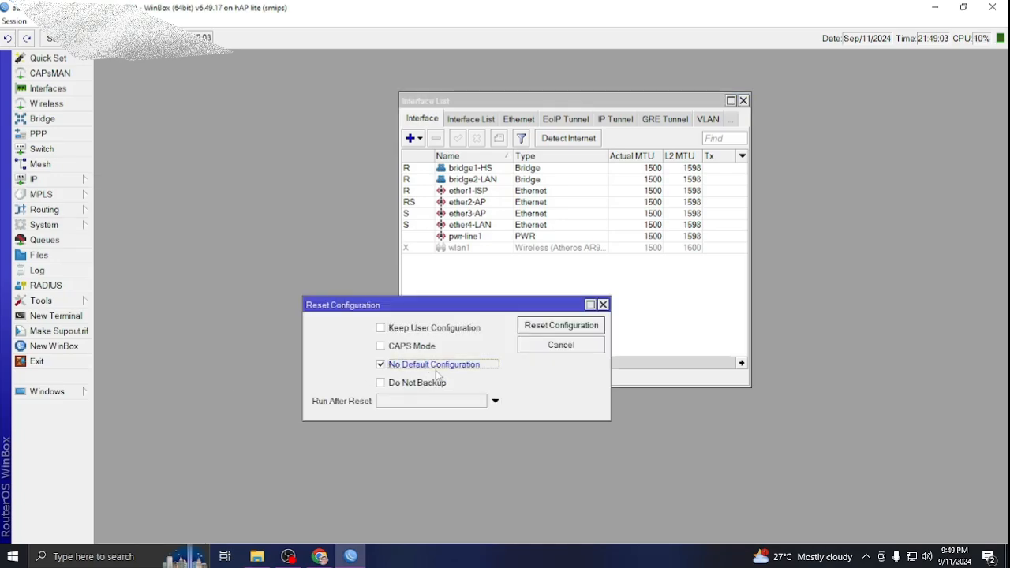
left_click(551, 330)
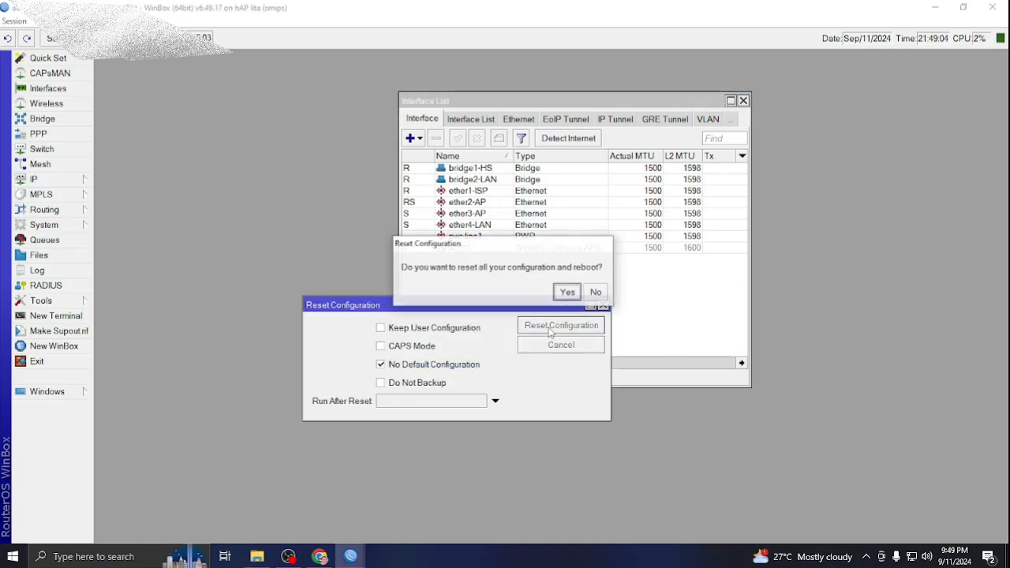
left_click(567, 294)
right_click(563, 300)
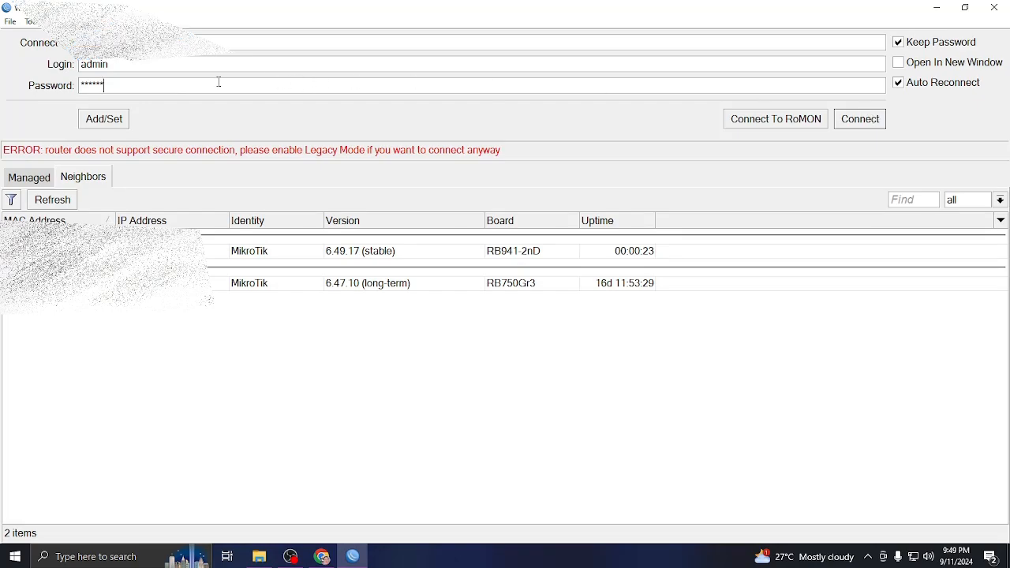
Clear the saved password and connect to the RB941-2nD neighbor with an empty password.
left_click_drag(216, 82, 39, 100)
key("BackSpace")
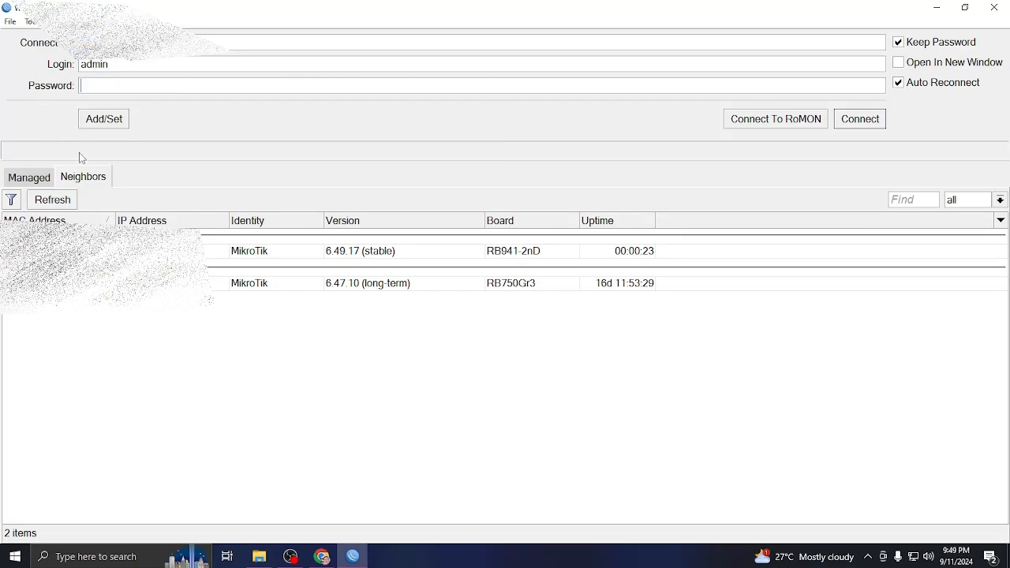
left_click(55, 251)
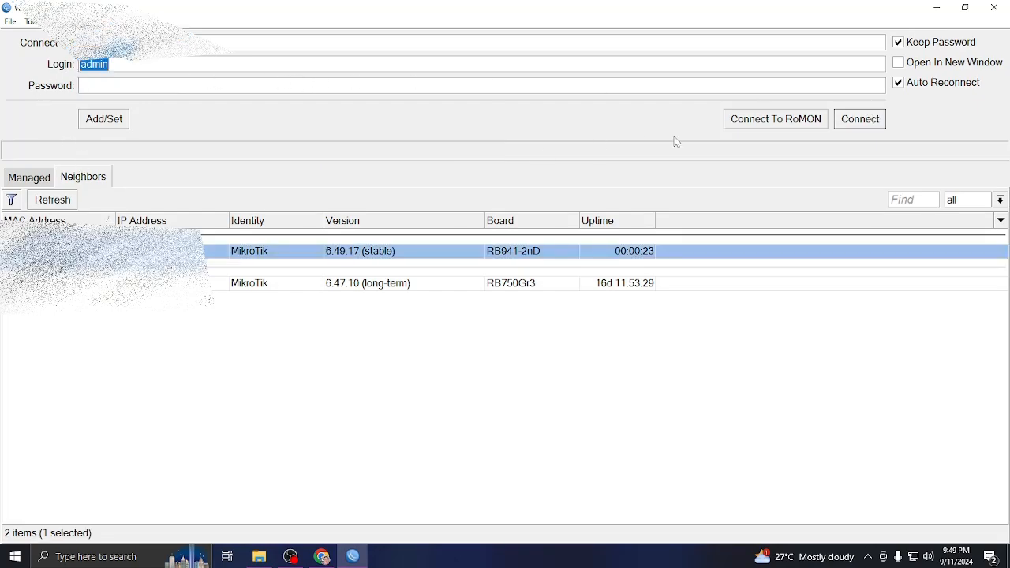
left_click(860, 120)
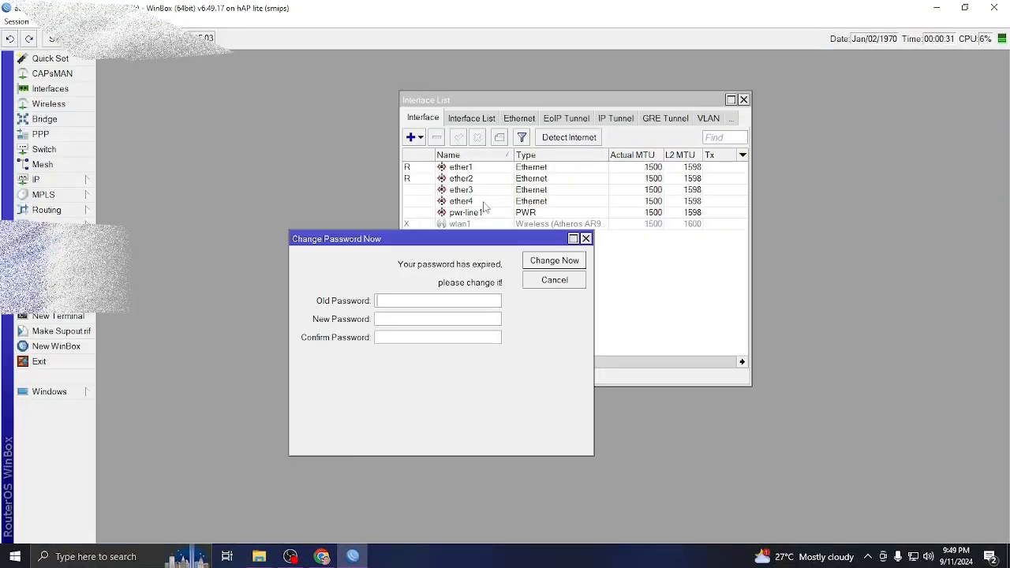
Set and confirm a new admin password, then close the Interface List window.
left_click(404, 320)
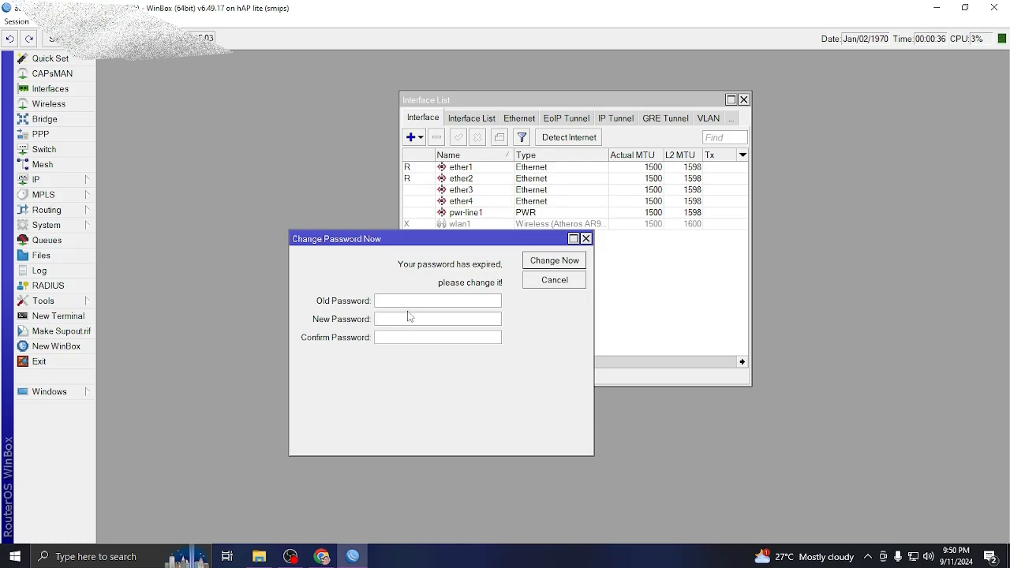
left_click(408, 341)
left_click(555, 260)
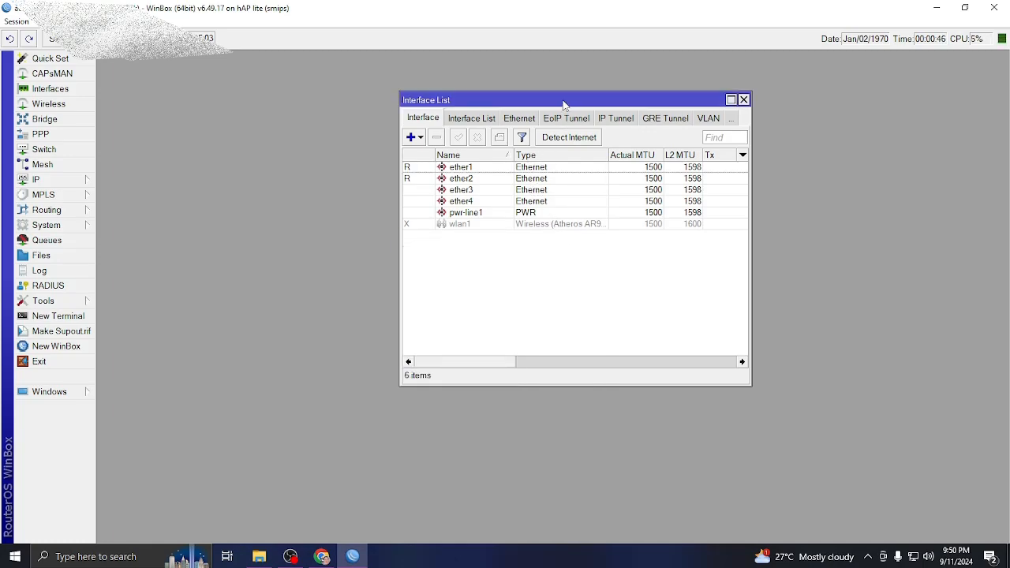
left_click(742, 100)
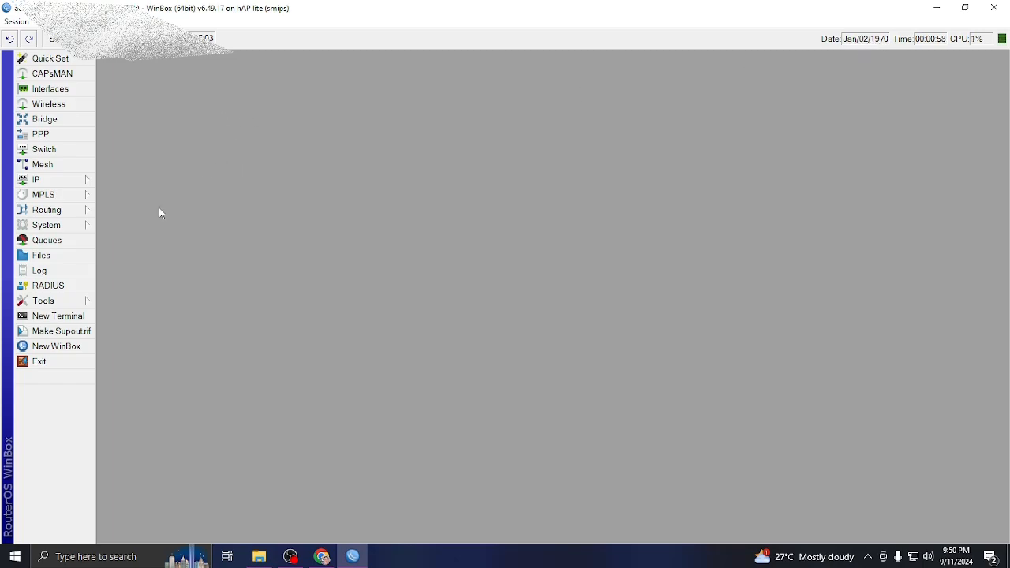
left_click(49, 90)
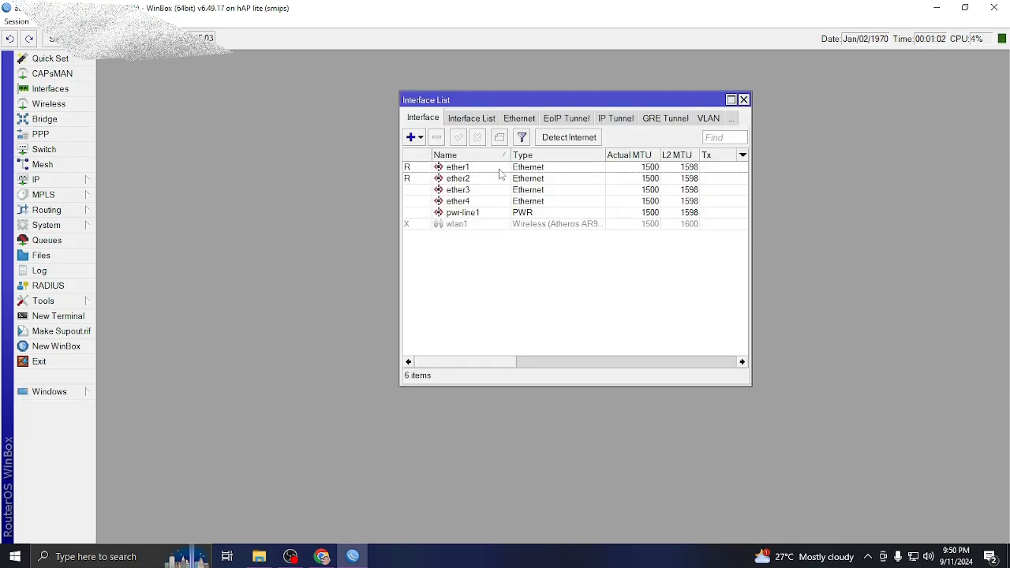
Rename interface ether1 to ether1-ISP.
double_click(474, 170)
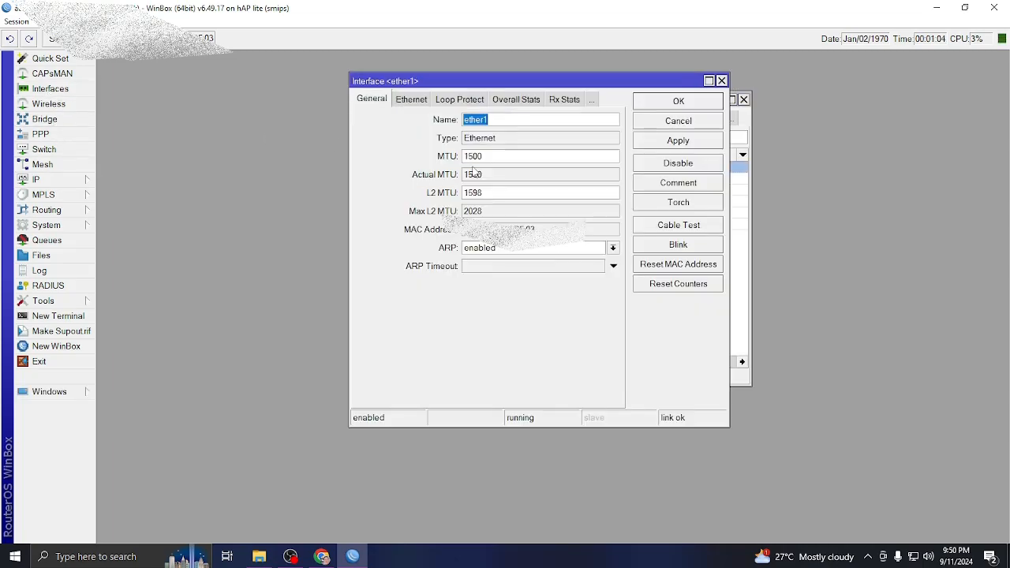
left_click(506, 118)
type("-ISP")
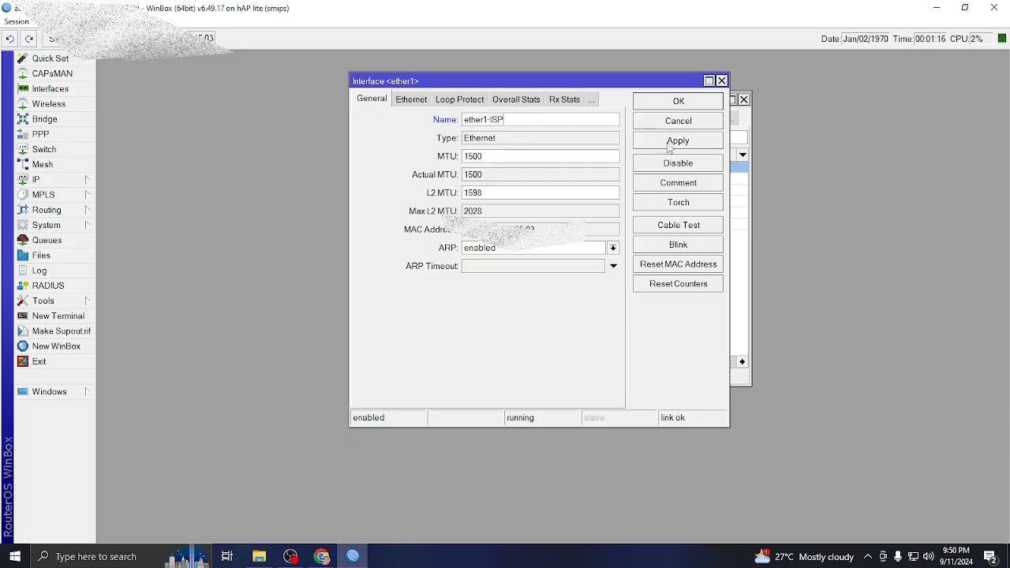
left_click(675, 141)
left_click(675, 102)
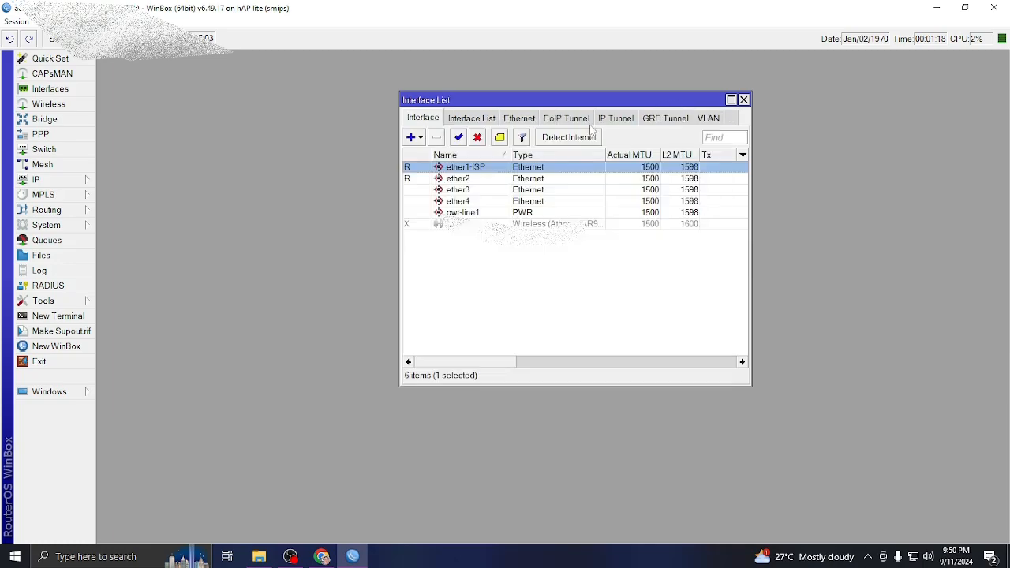
Rename ether2 and ether3 to ether2-AP and ether3-AP.
double_click(472, 180)
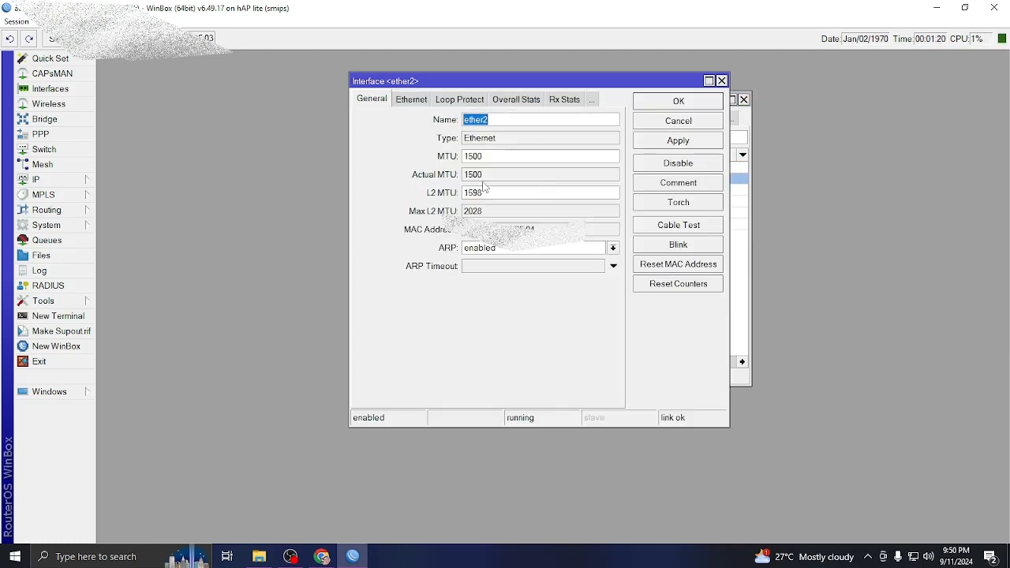
left_click(502, 120)
left_click(681, 146)
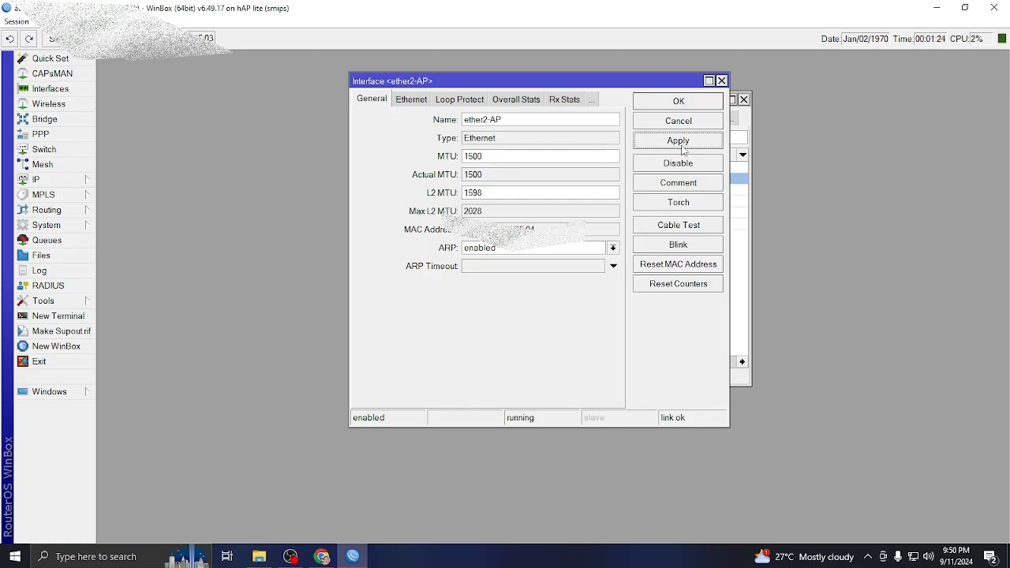
left_click(676, 102)
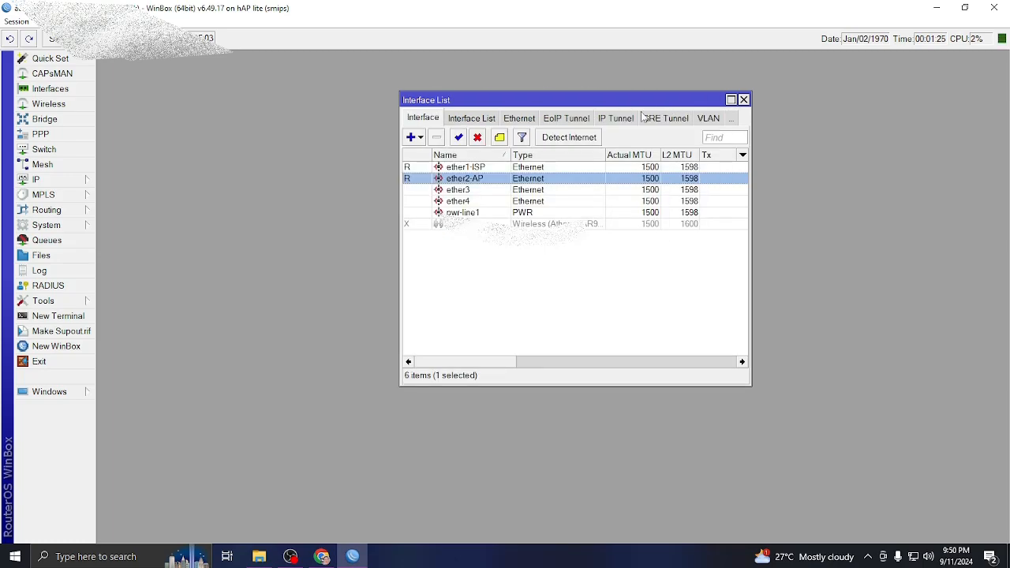
double_click(474, 192)
left_click(501, 120)
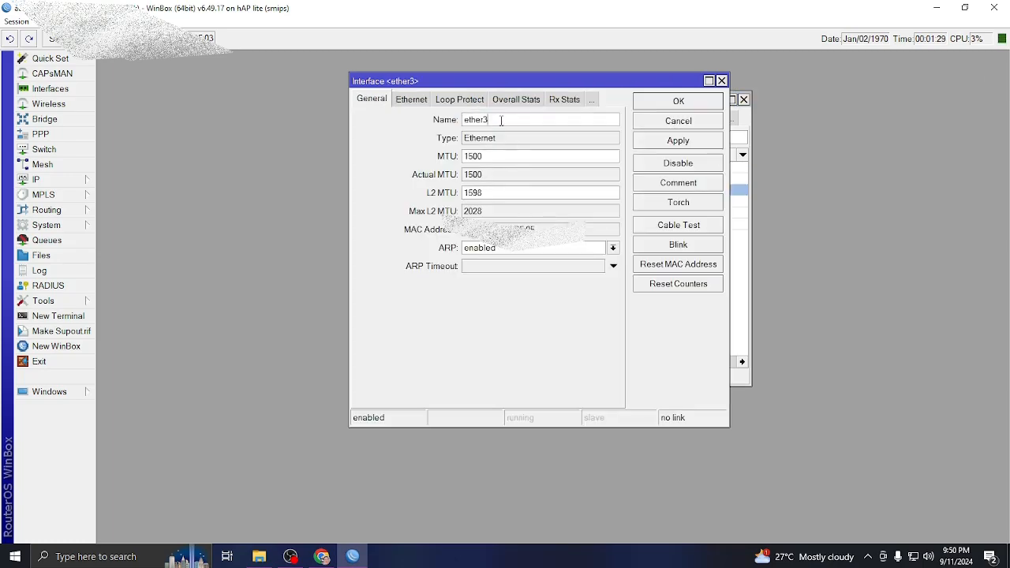
type("-AP")
left_click(678, 146)
left_click(680, 103)
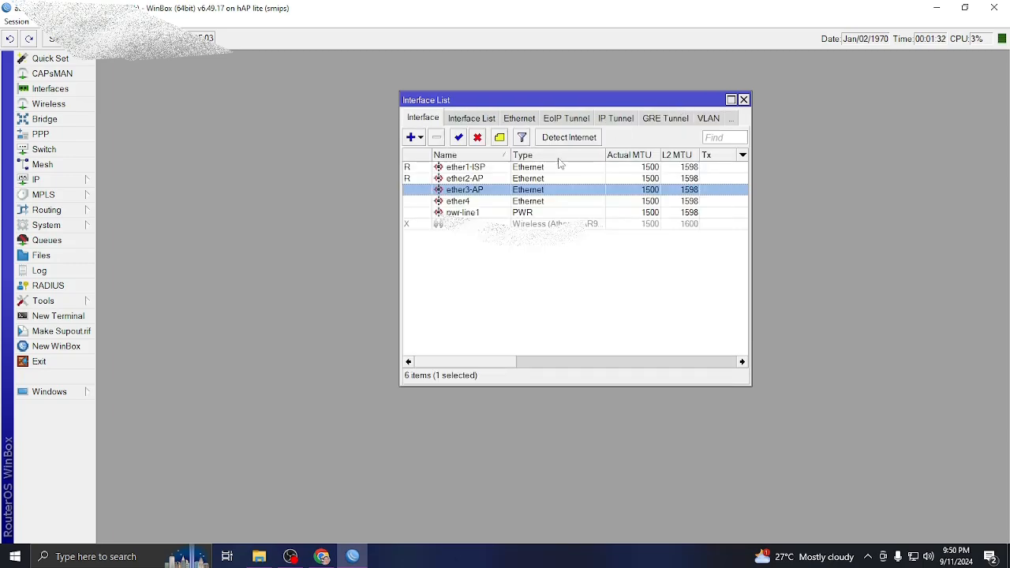
Rename ether4 to ether4-LAN.
left_click(487, 180)
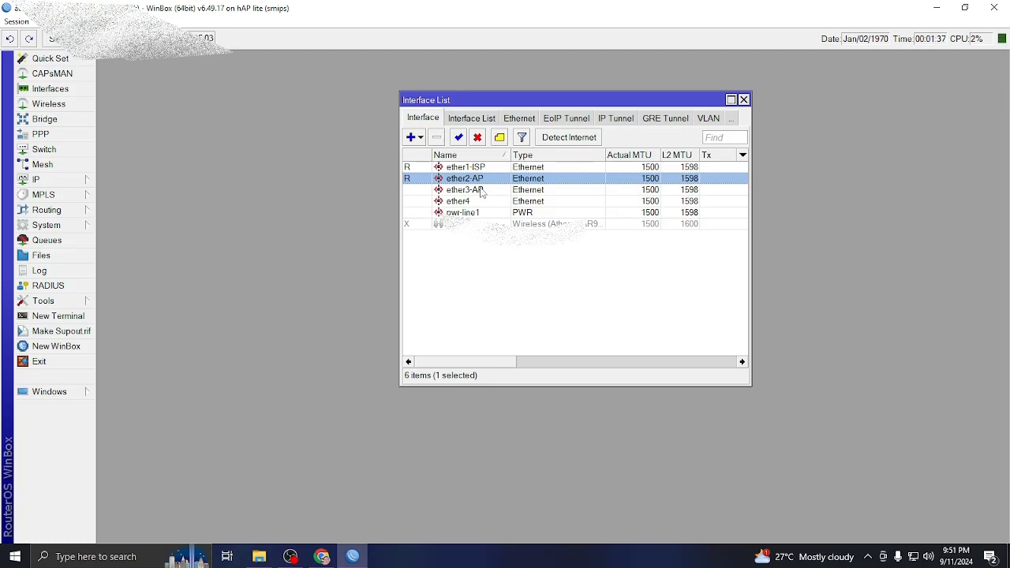
left_click(482, 191)
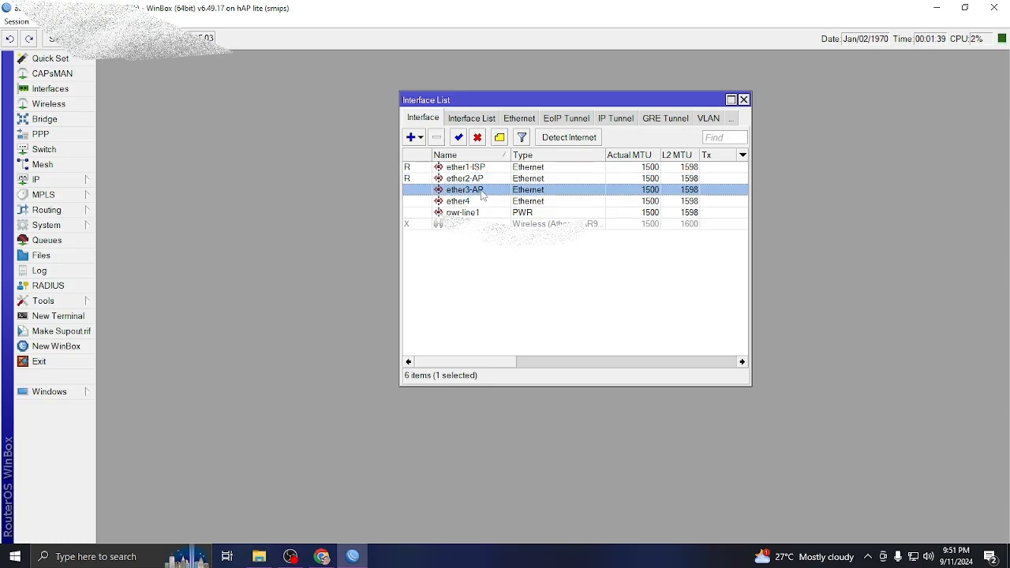
left_click(477, 203)
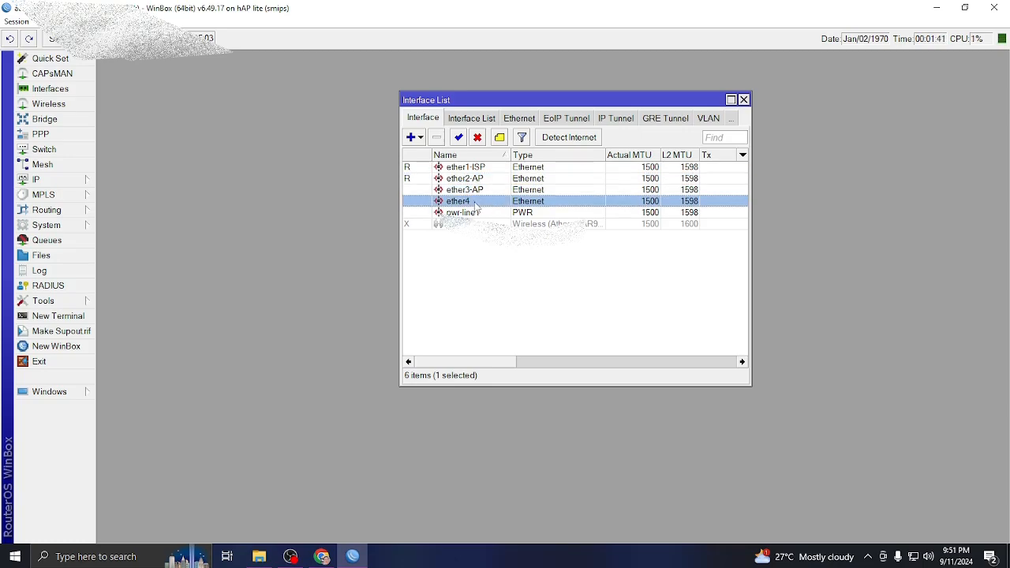
double_click(476, 204)
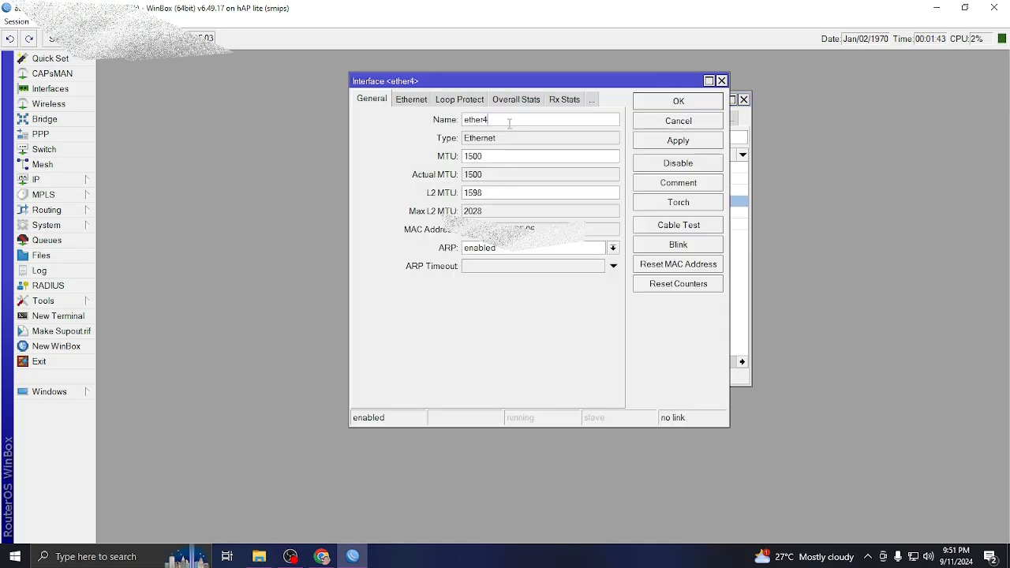
type("-LAN")
left_click(684, 106)
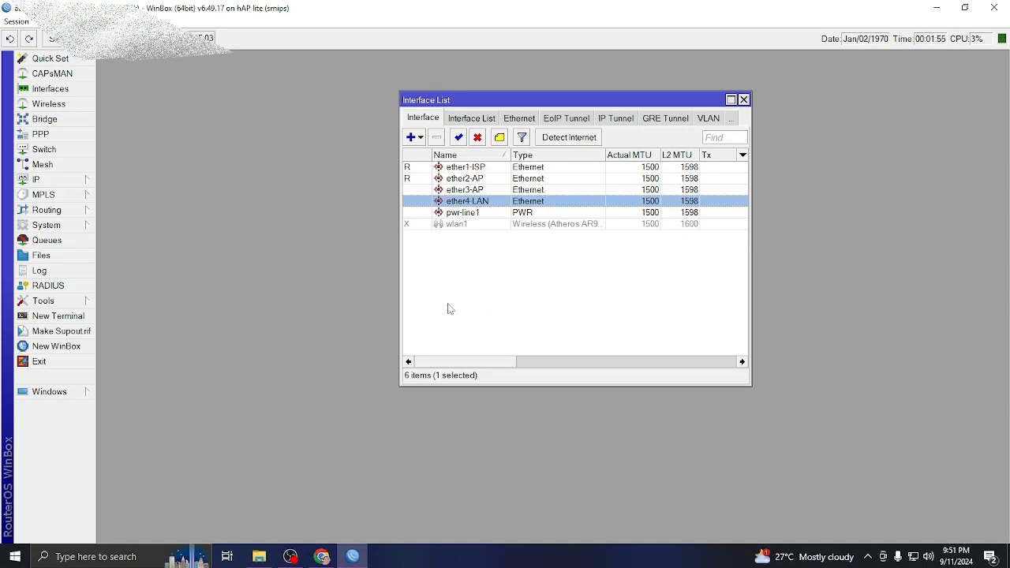
Create a bridge named bridge1-HS, with the Interface List placed beside the Bridge window.
left_click(47, 122)
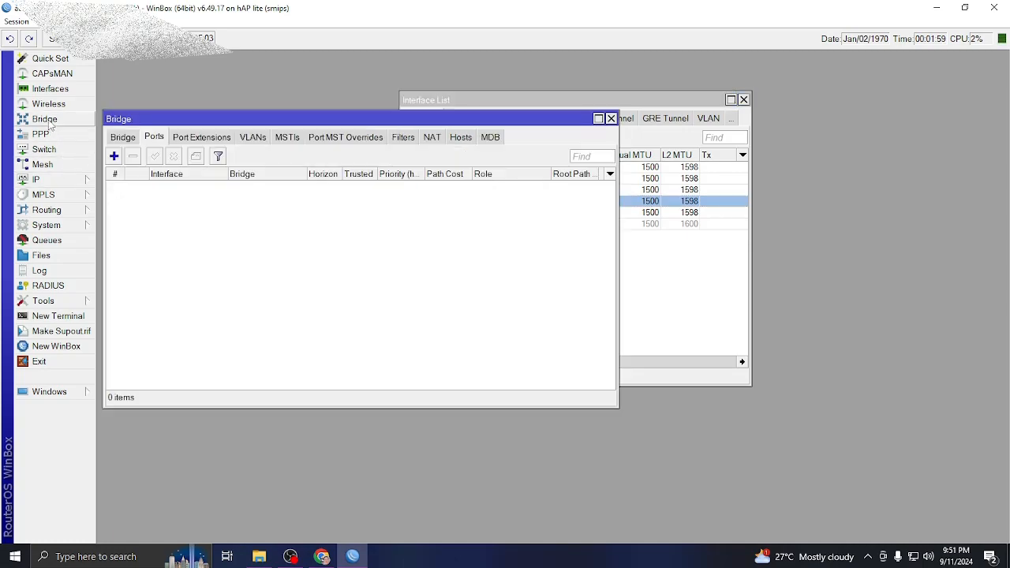
left_click_drag(603, 103, 898, 78)
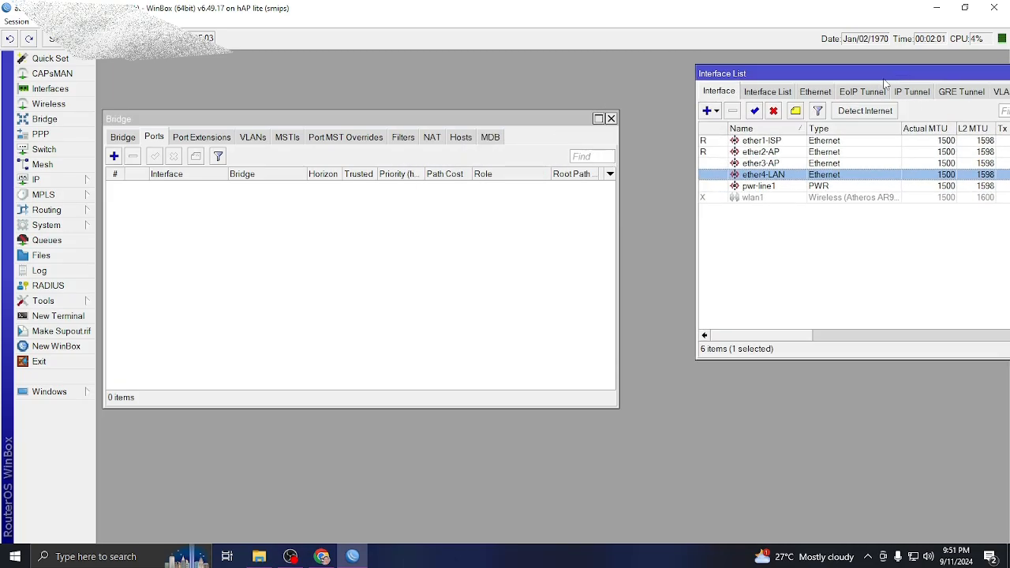
left_click_drag(801, 77, 738, 79)
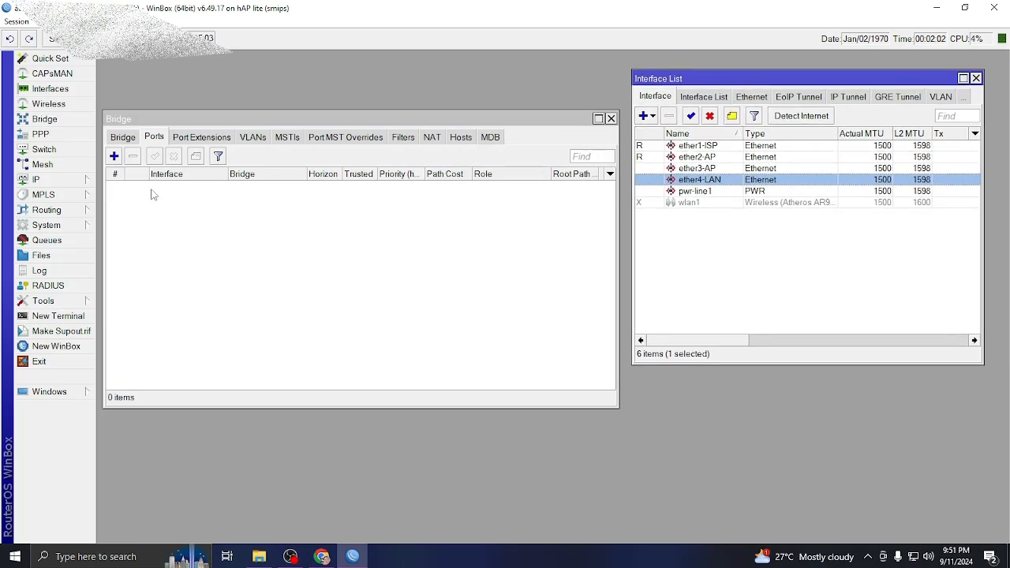
left_click(124, 137)
left_click(115, 156)
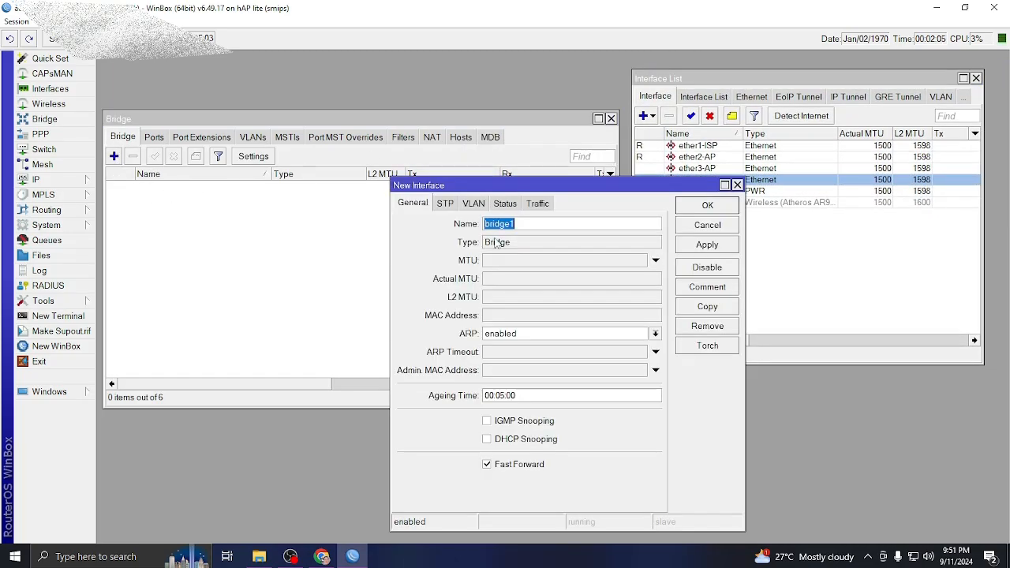
left_click(530, 222)
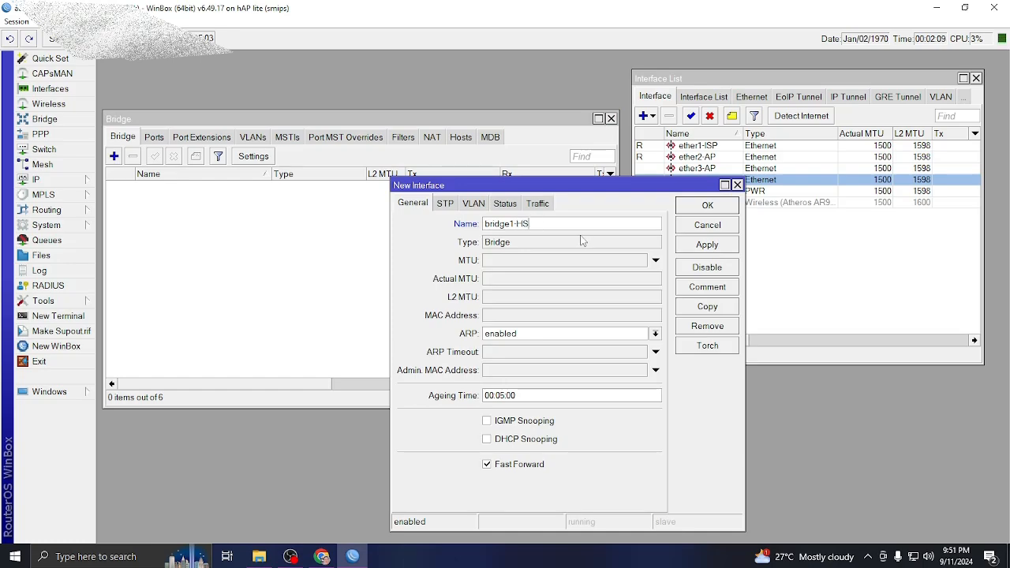
left_click(706, 250)
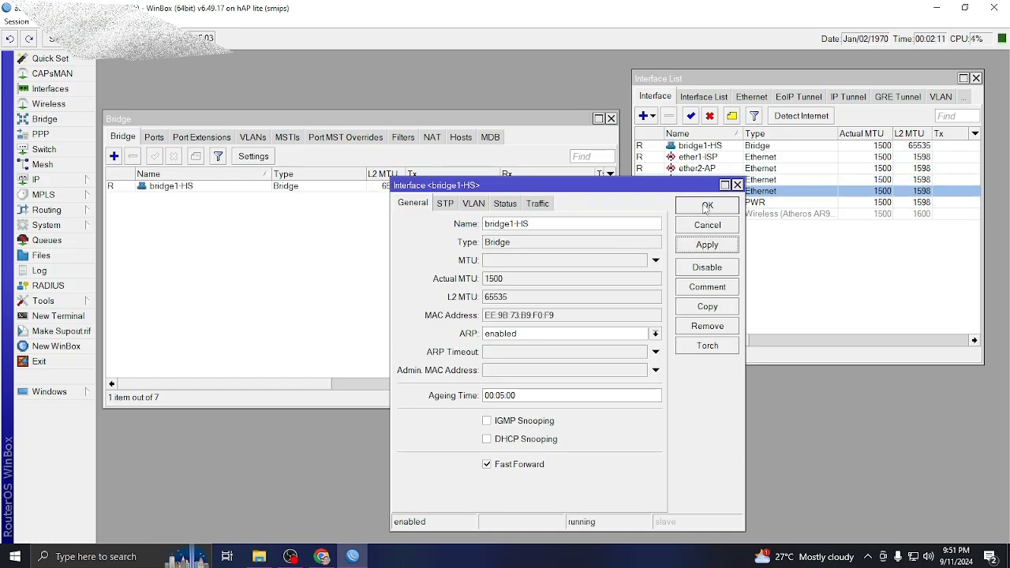
left_click(706, 207)
Create a second bridge named bridge2-LAN.
left_click(115, 157)
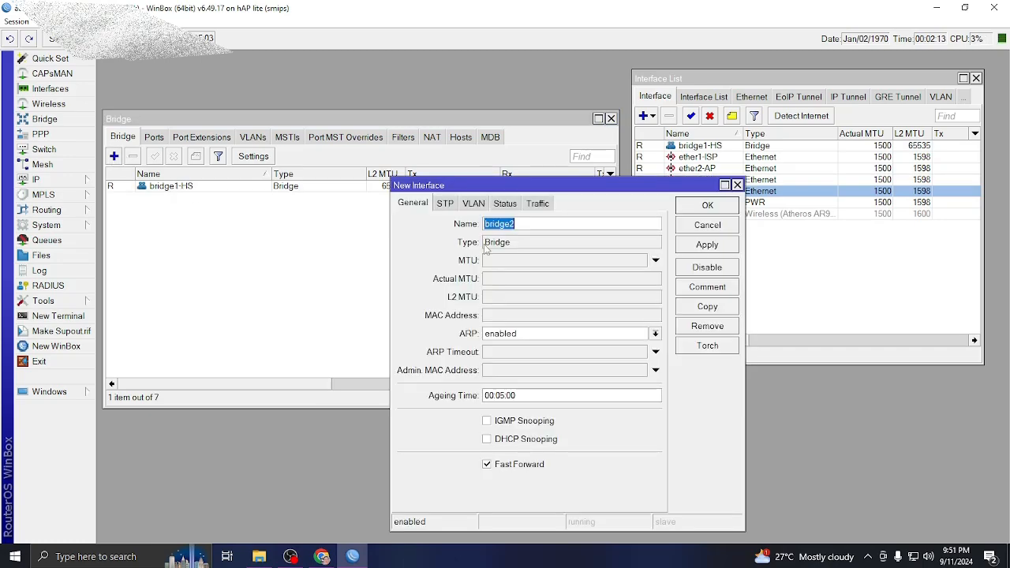
left_click(522, 224)
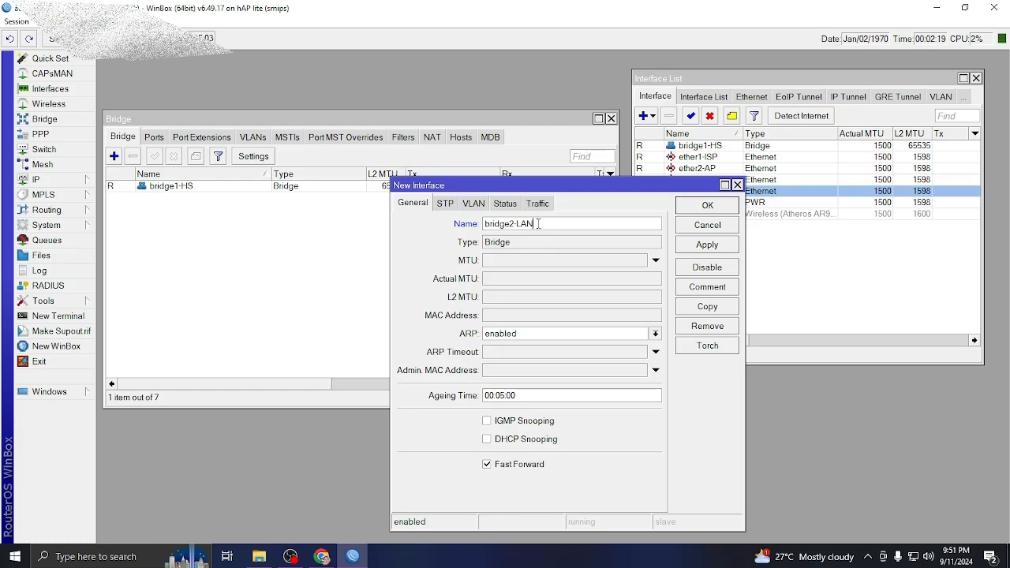
left_click(710, 245)
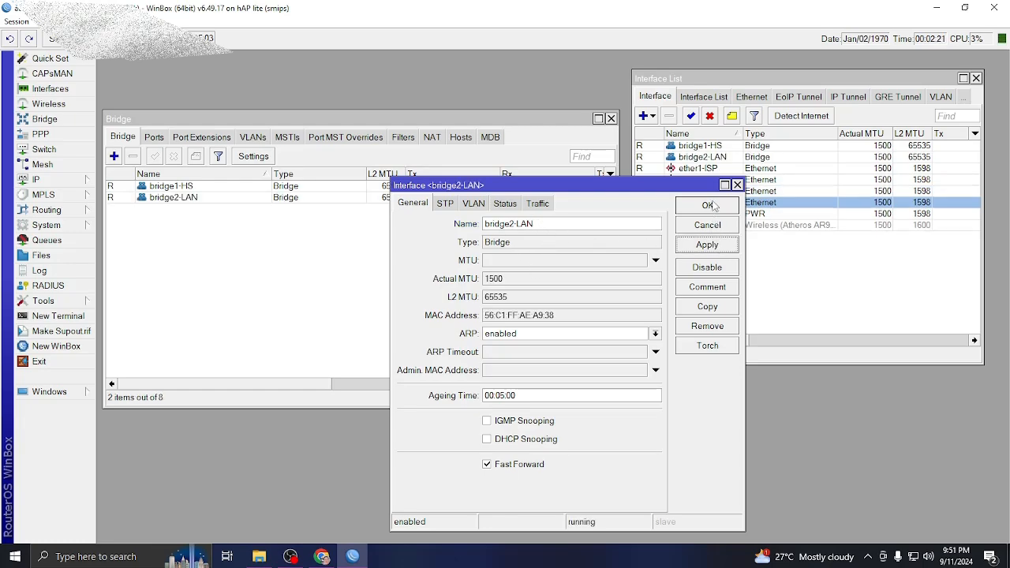
left_click(707, 206)
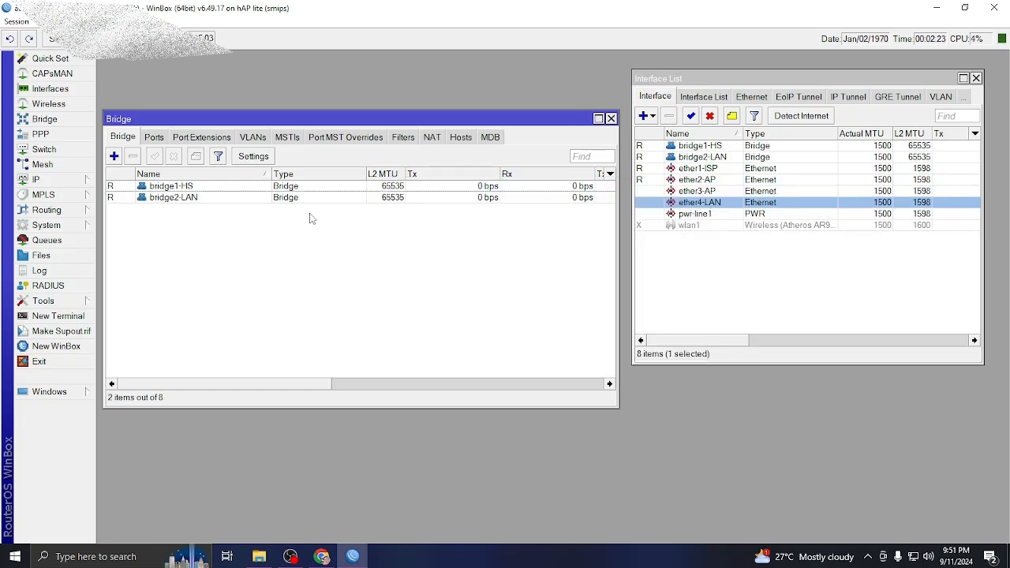
Add ether2-AP and ether3-AP as ports of bridge1-HS.
left_click(154, 137)
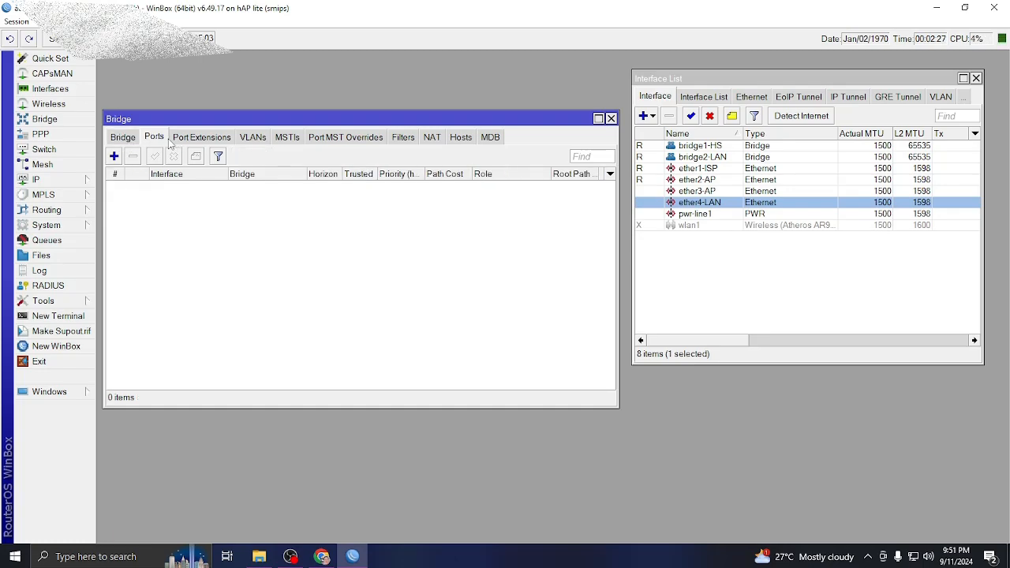
left_click(114, 157)
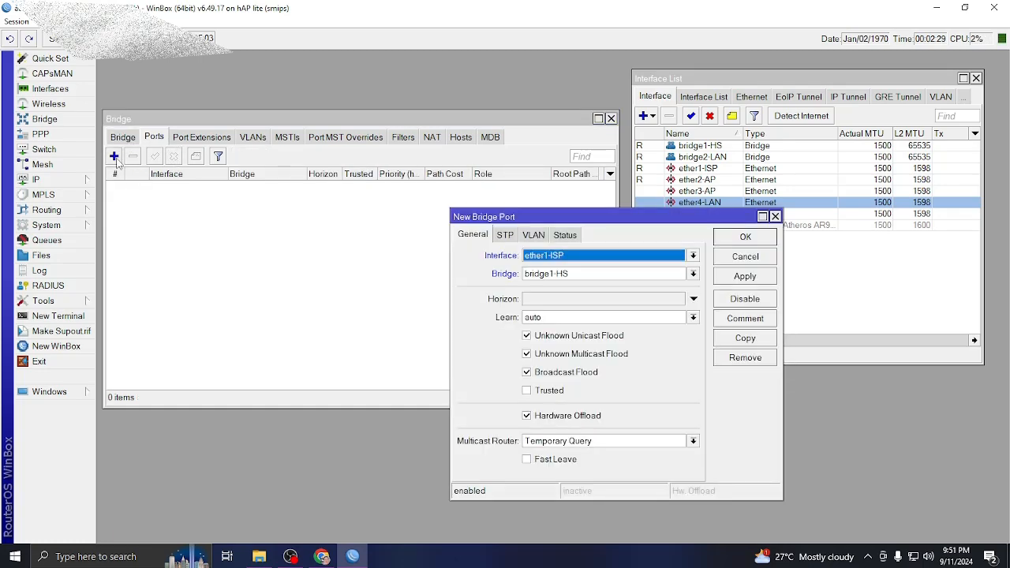
left_click(692, 256)
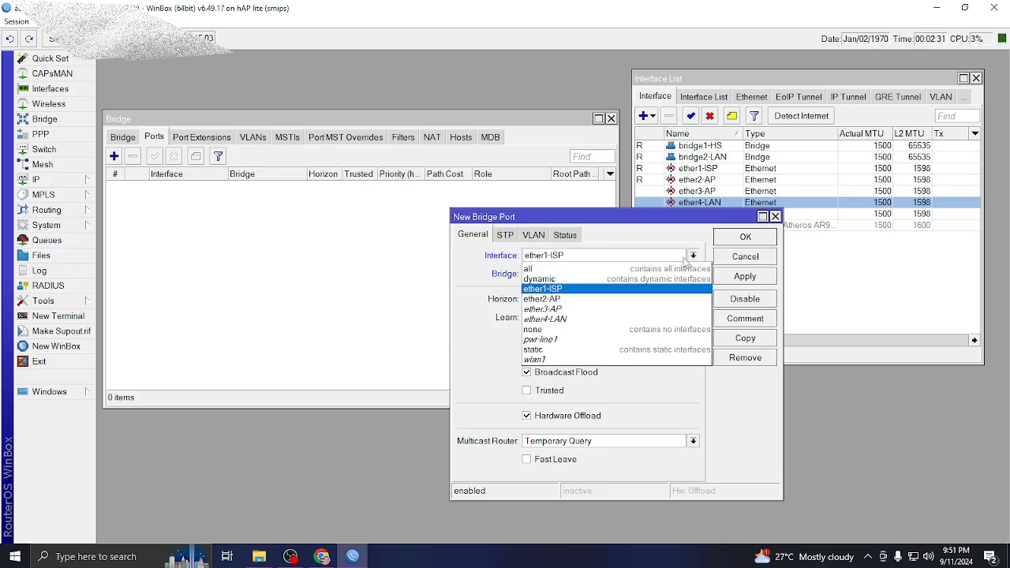
left_click(574, 300)
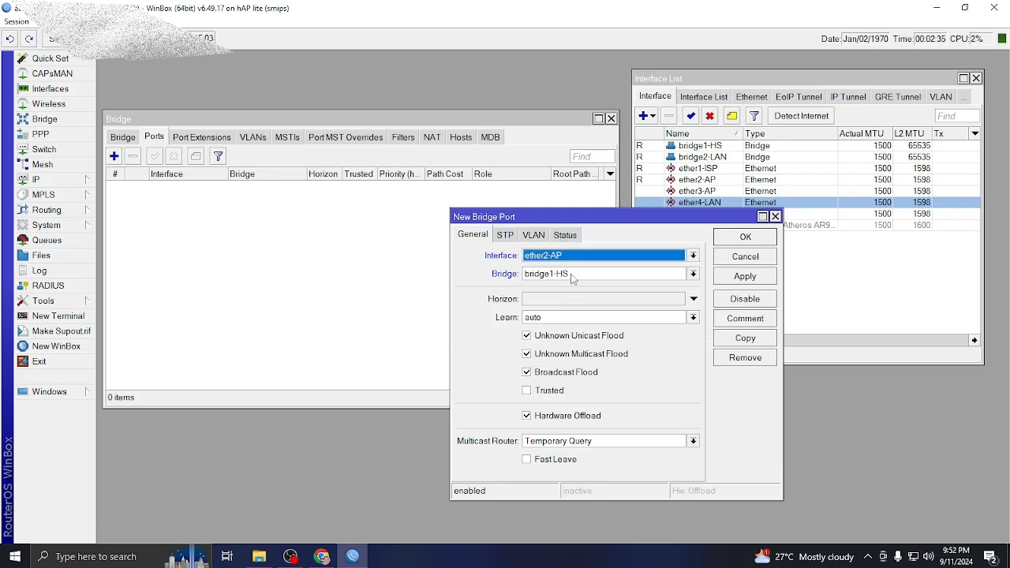
left_click(754, 276)
left_click(749, 243)
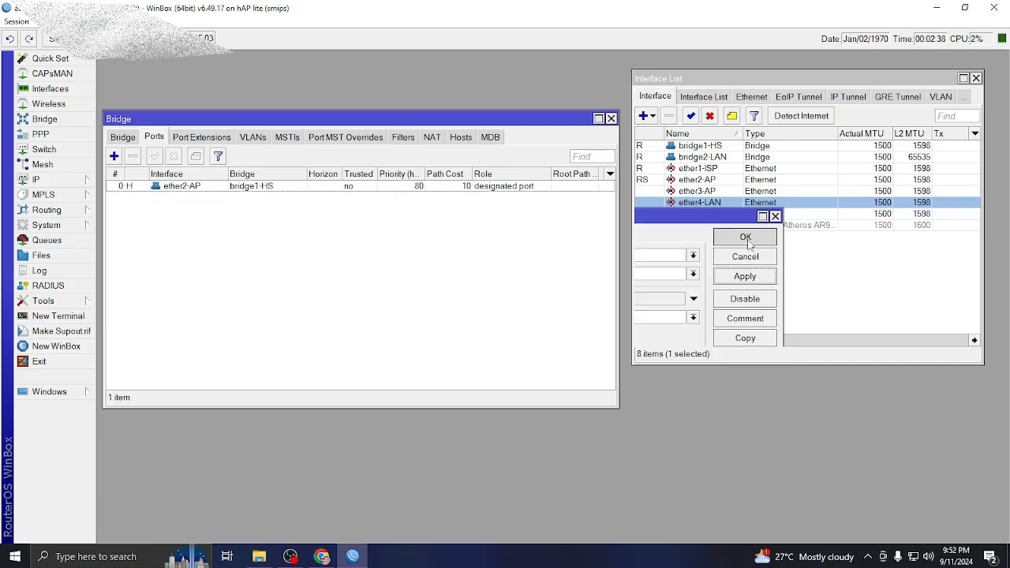
left_click(114, 157)
left_click(612, 259)
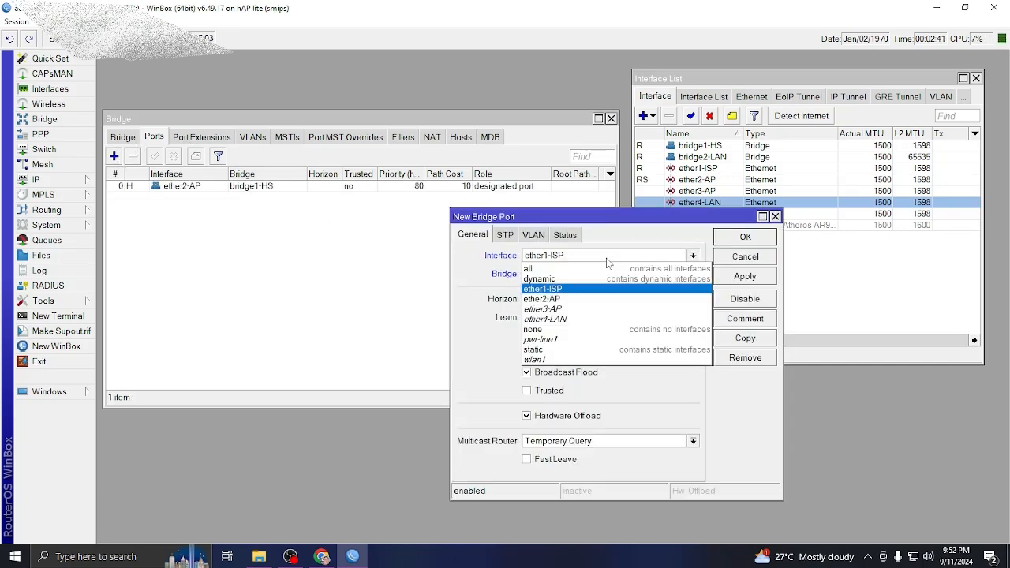
left_click(567, 308)
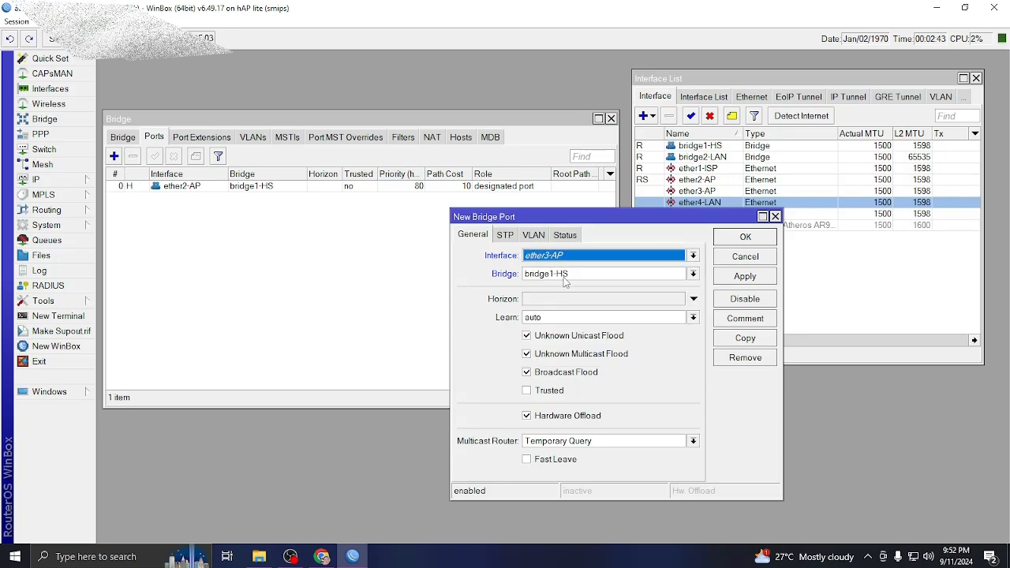
left_click(747, 278)
left_click(746, 238)
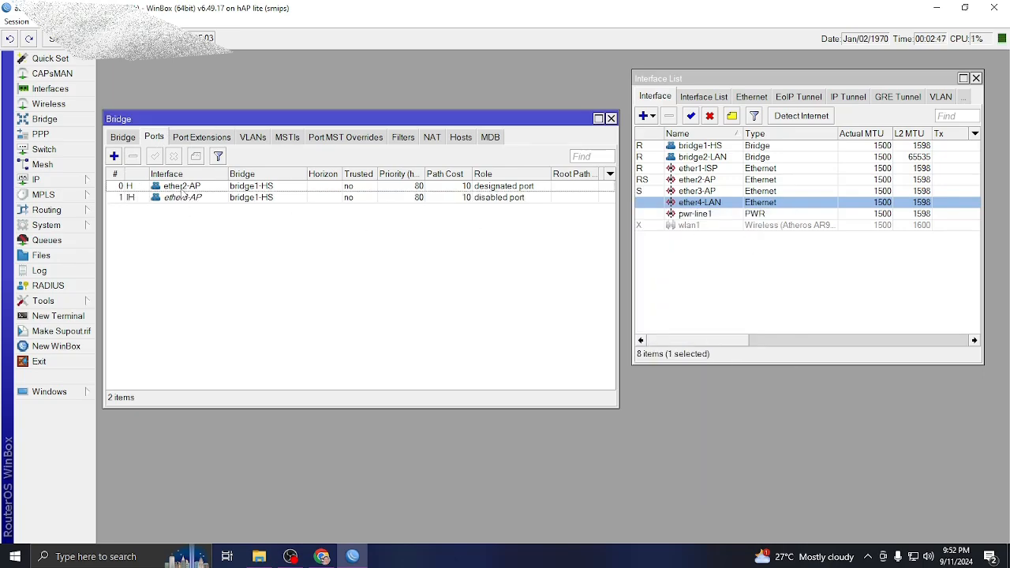
left_click(483, 190)
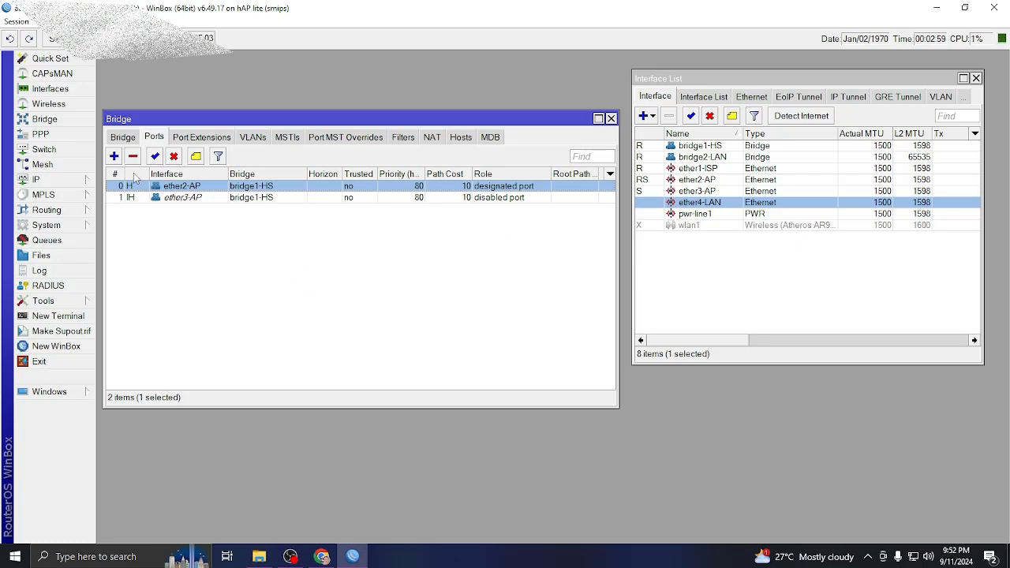
Add ether4-LAN as a port of bridge2-LAN.
left_click(114, 156)
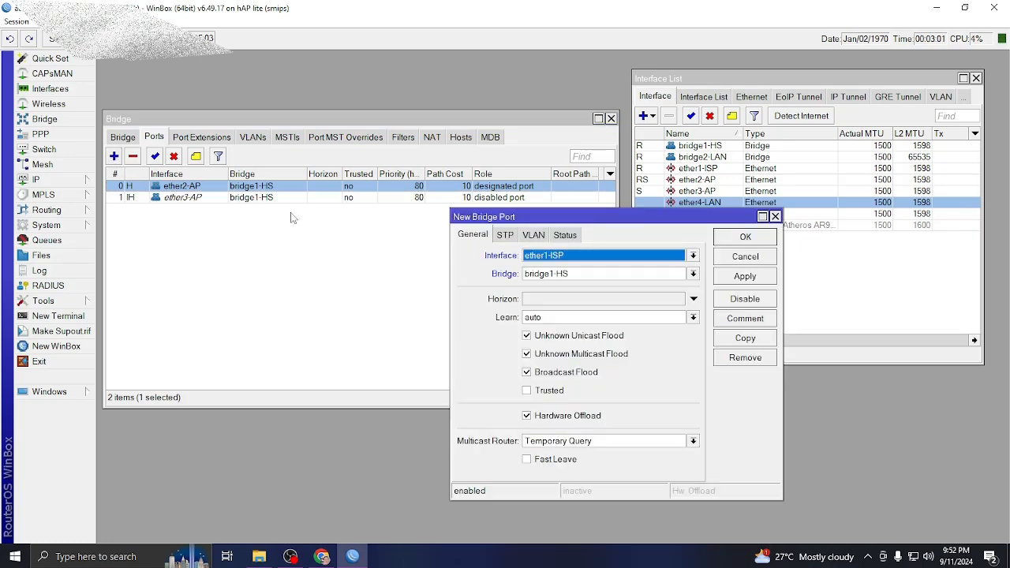
left_click(585, 258)
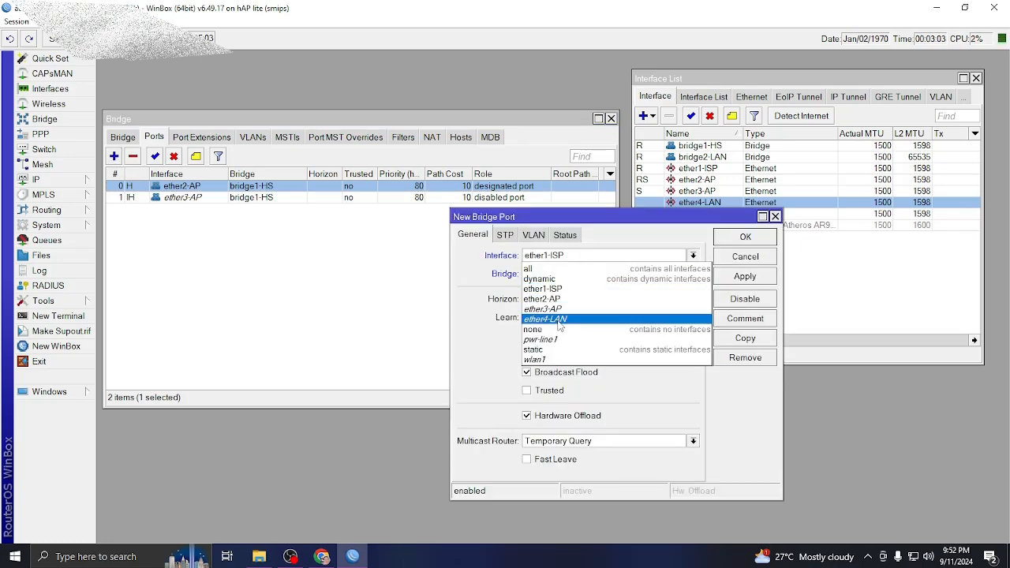
left_click(560, 324)
left_click(577, 280)
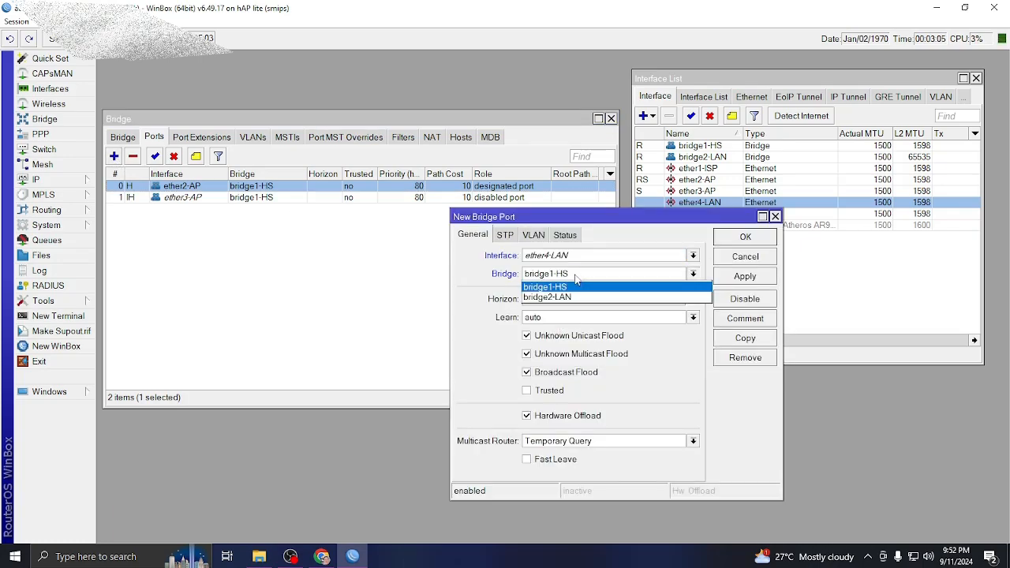
left_click(569, 299)
left_click(736, 278)
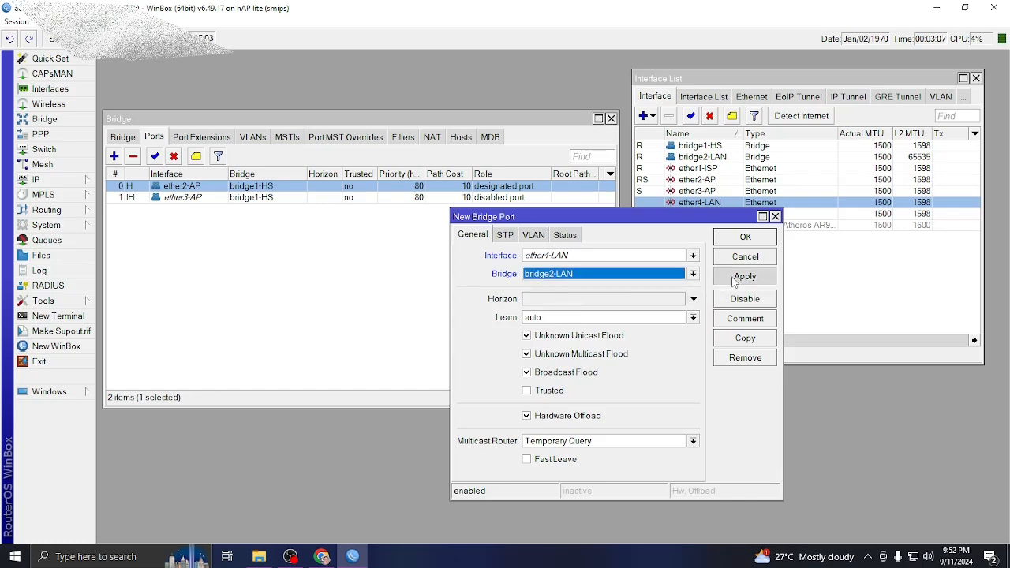
left_click(742, 239)
Check the ether3-AP and ether4-LAN port rows and move the Bridge window lower right.
left_click(251, 210)
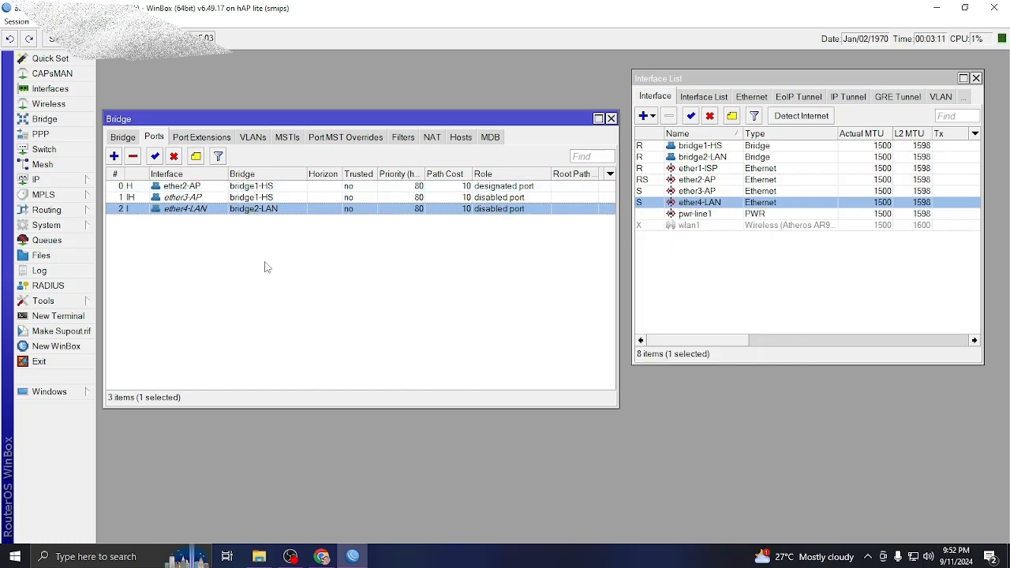
left_click(490, 203)
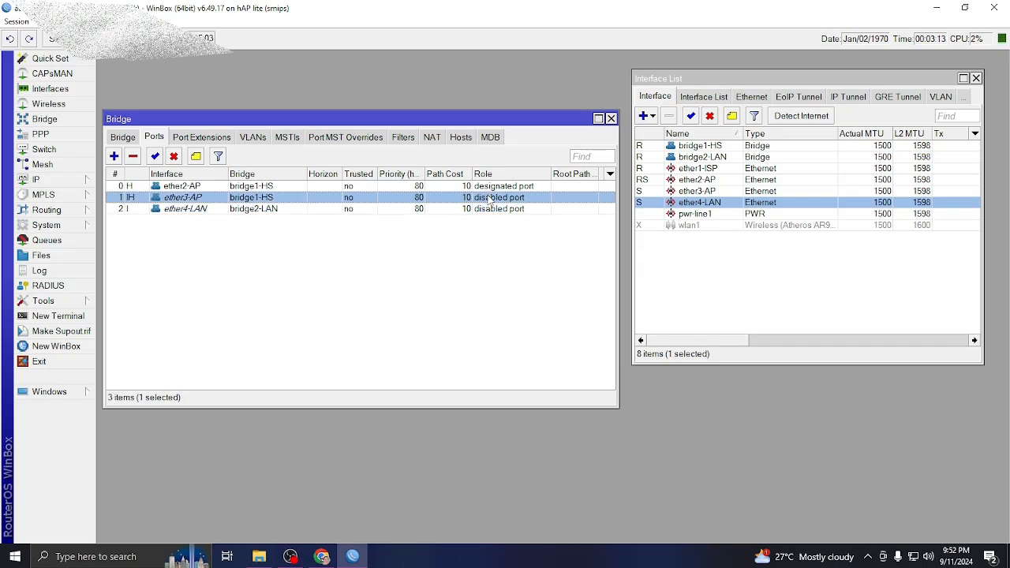
left_click(494, 219)
left_click(493, 211)
left_click(496, 224)
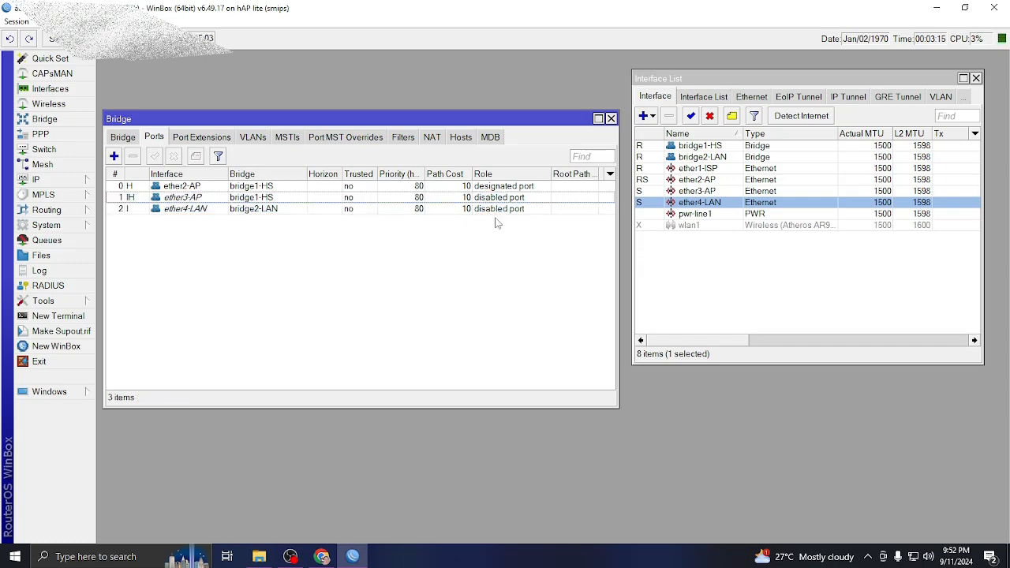
left_click(495, 208)
left_click(497, 198)
left_click(499, 209)
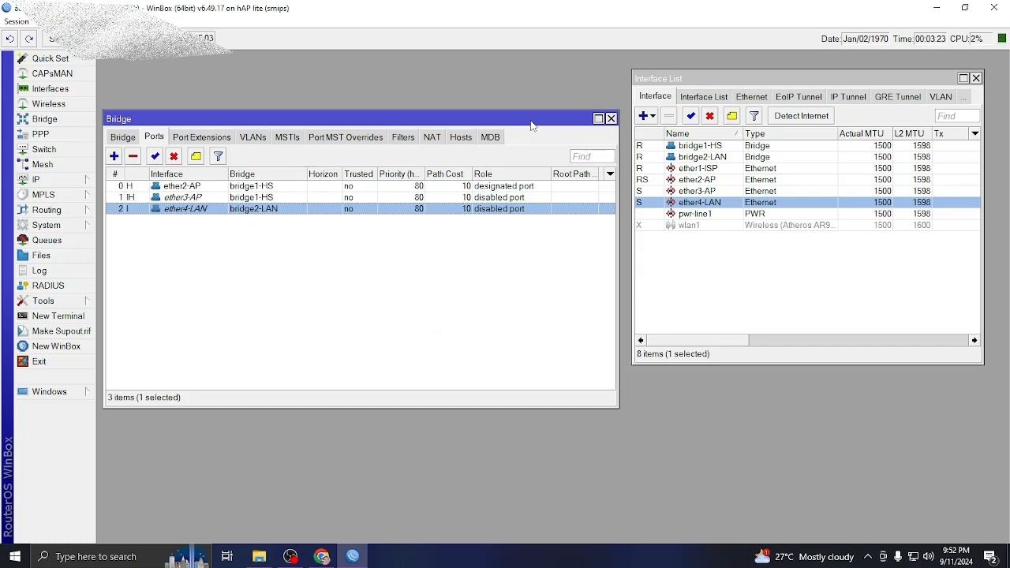
left_click_drag(524, 117, 754, 241)
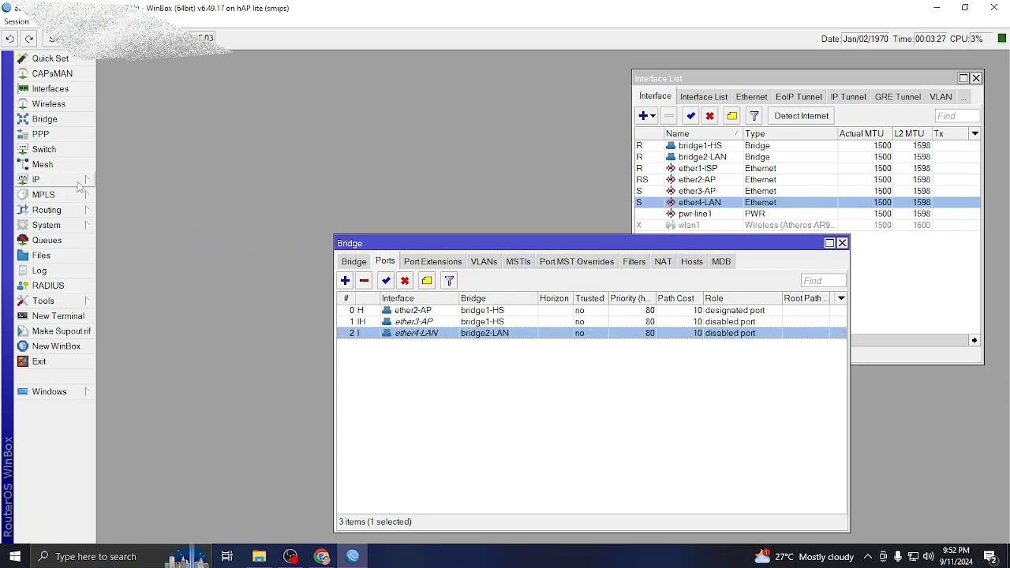
Add a DHCP client on ether1-ISP, which binds the address 192.168.5.26/24.
left_click(56, 181)
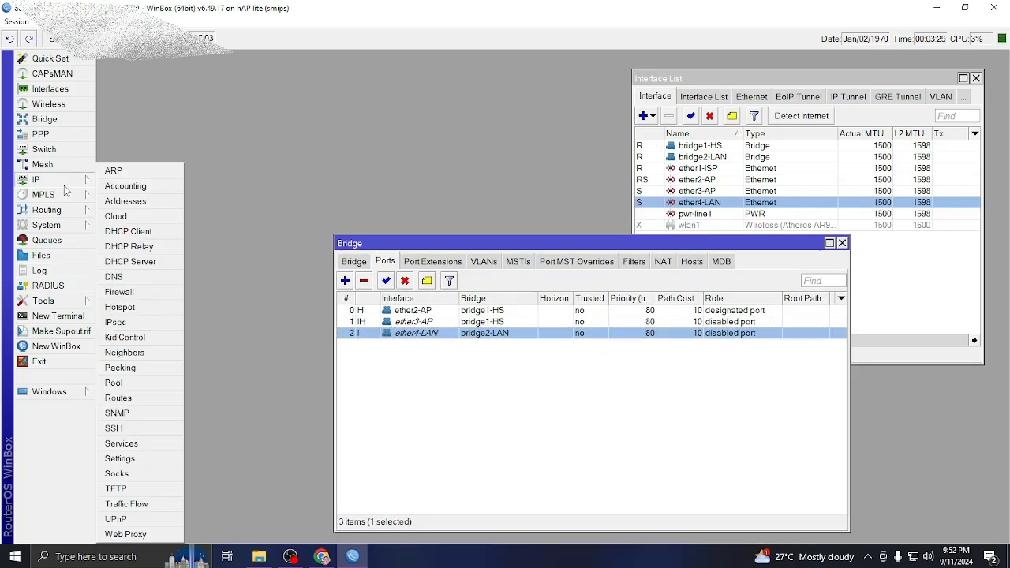
left_click(128, 232)
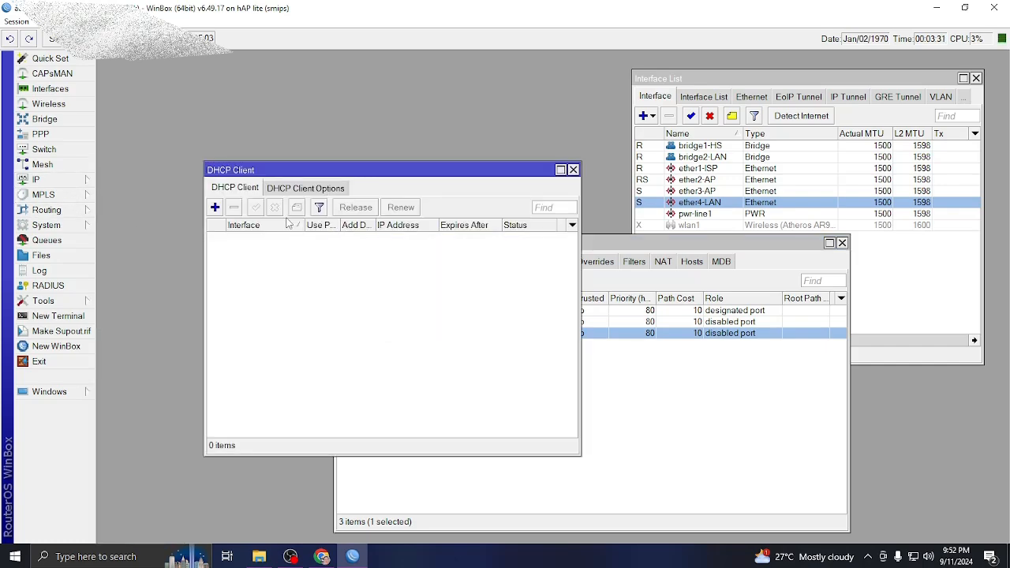
left_click(215, 207)
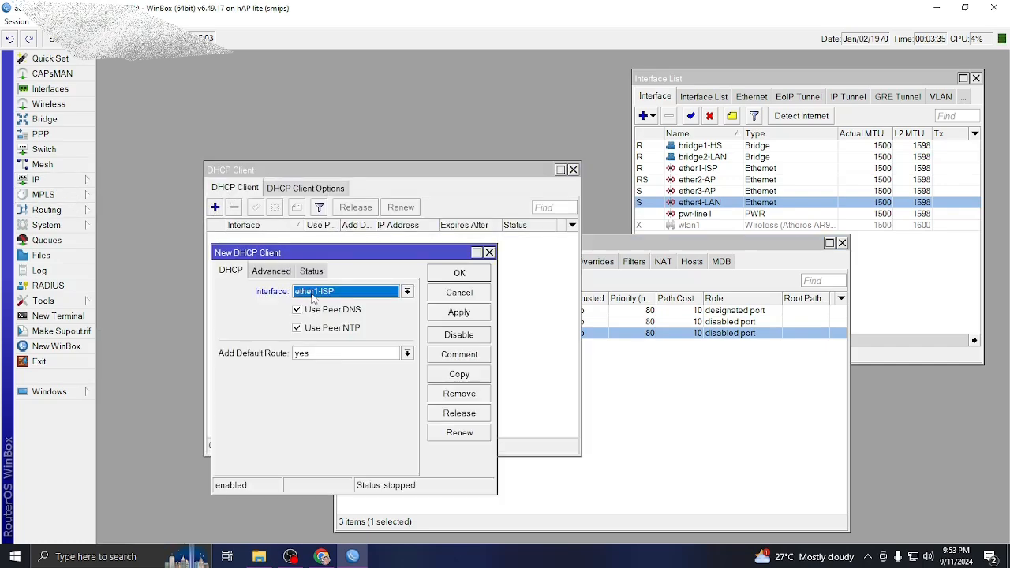
left_click(408, 293)
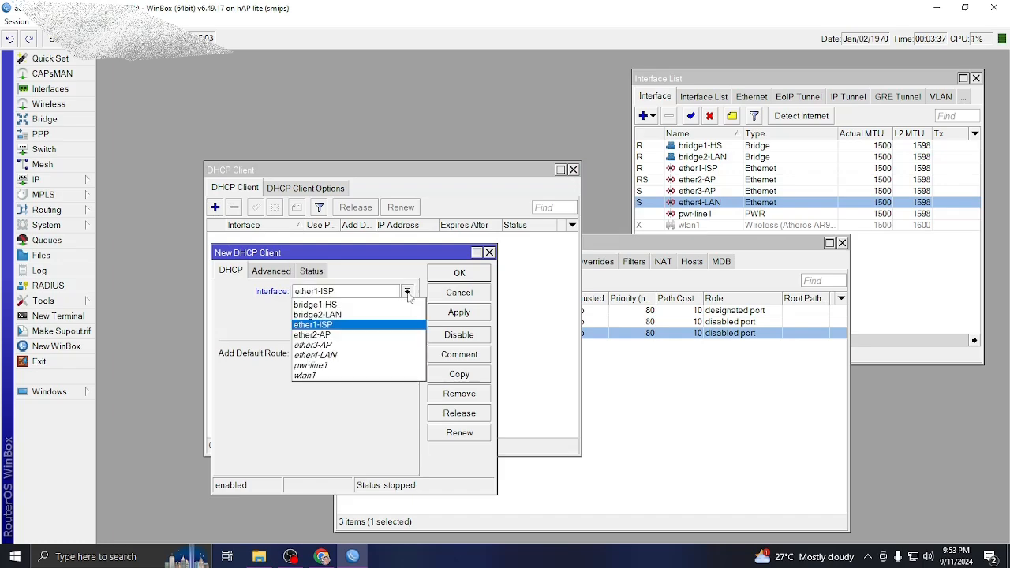
left_click(359, 325)
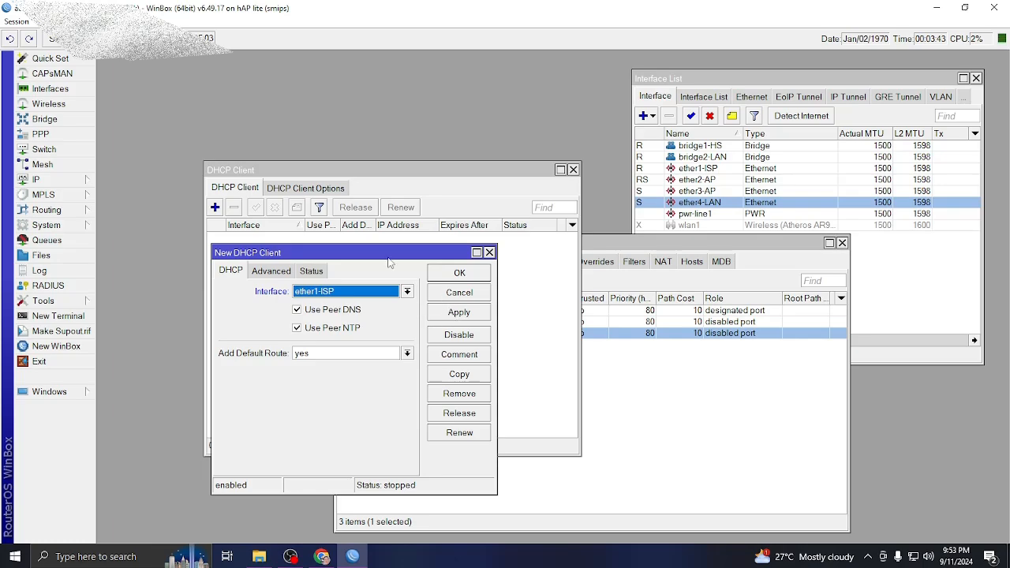
left_click_drag(387, 254, 349, 332)
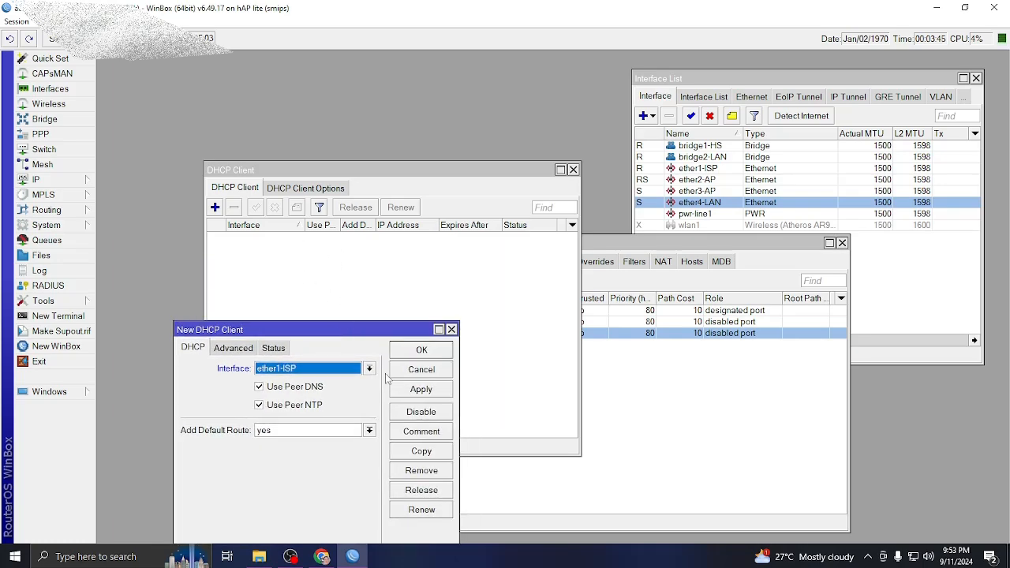
left_click(421, 389)
left_click(422, 350)
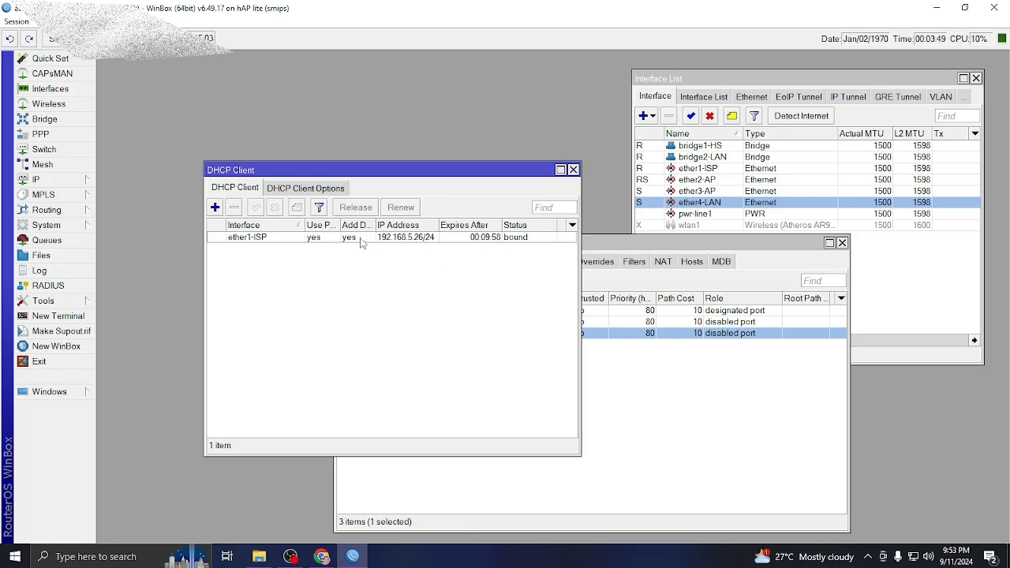
left_click_drag(397, 171, 414, 117)
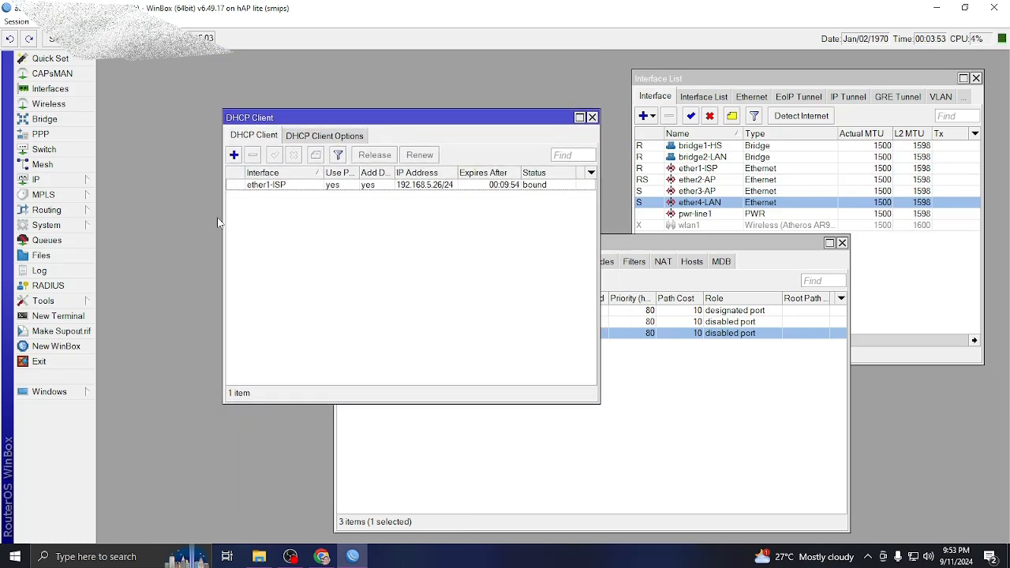
Log in to a new router terminal as admin.
left_click(79, 317)
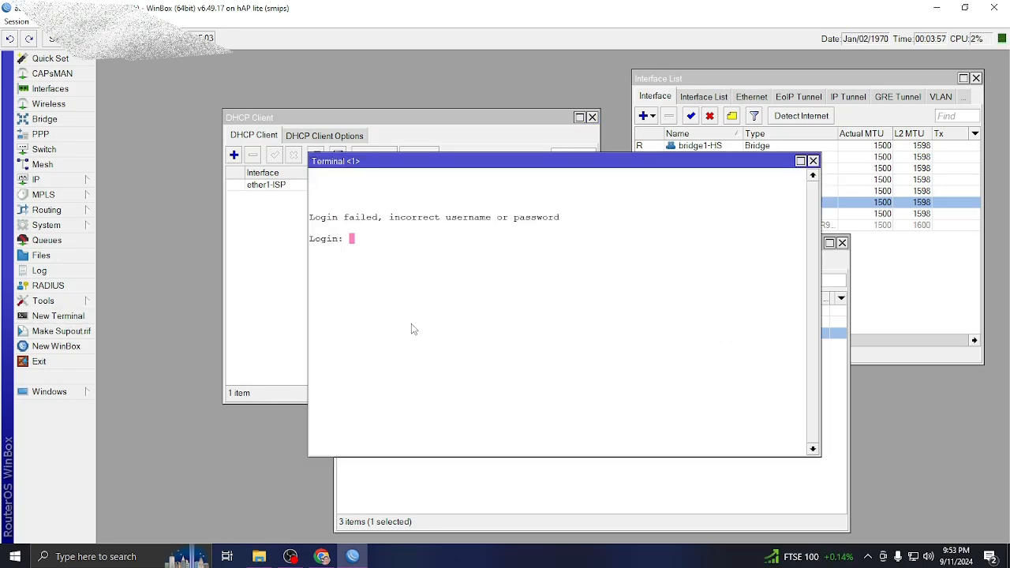
type("admin")
key("Return")
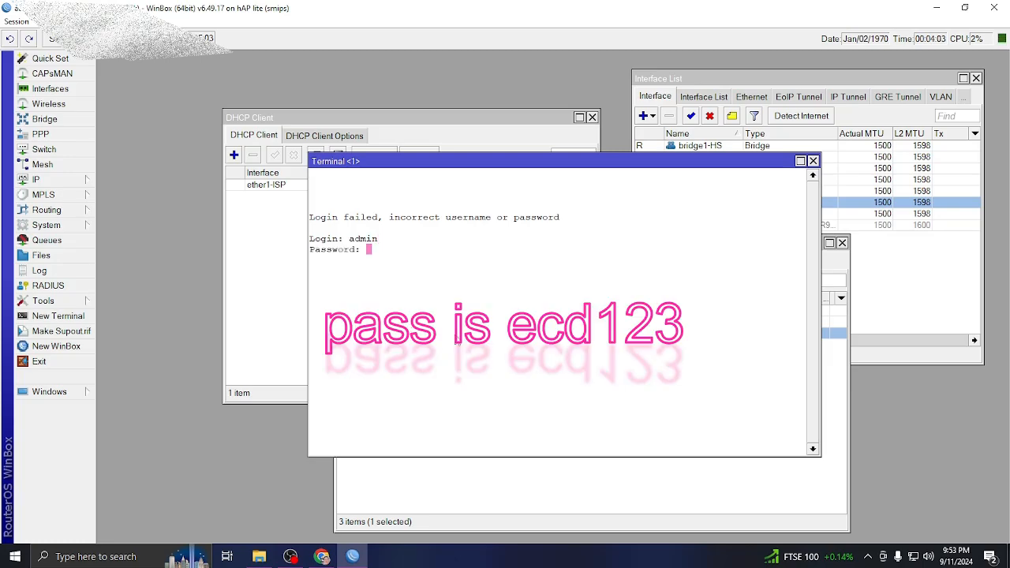
key("Return")
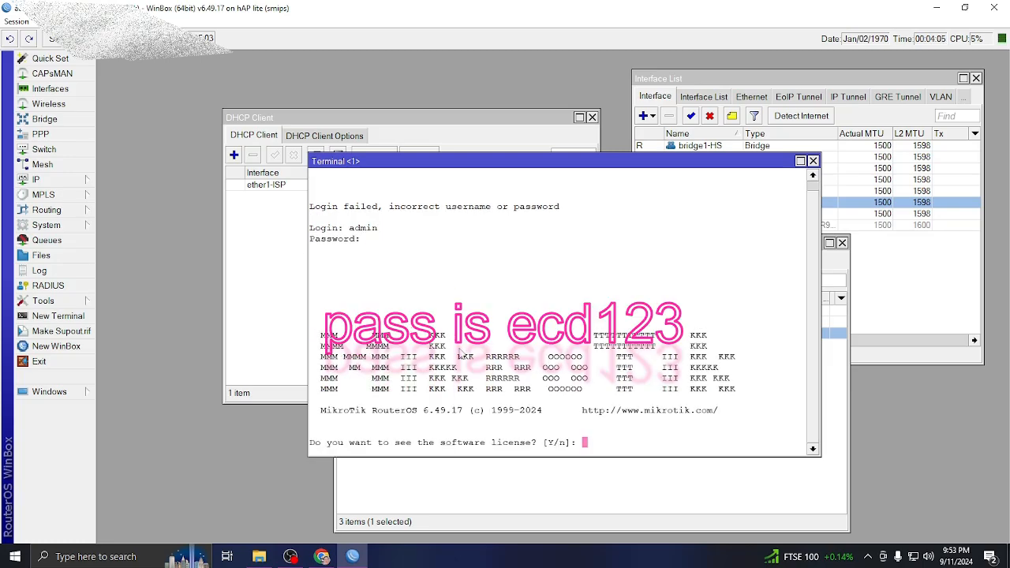
Decline the license prompt with n and ping 8.8.8.8, receiving steady replies.
type("n@MikroTik] > ")
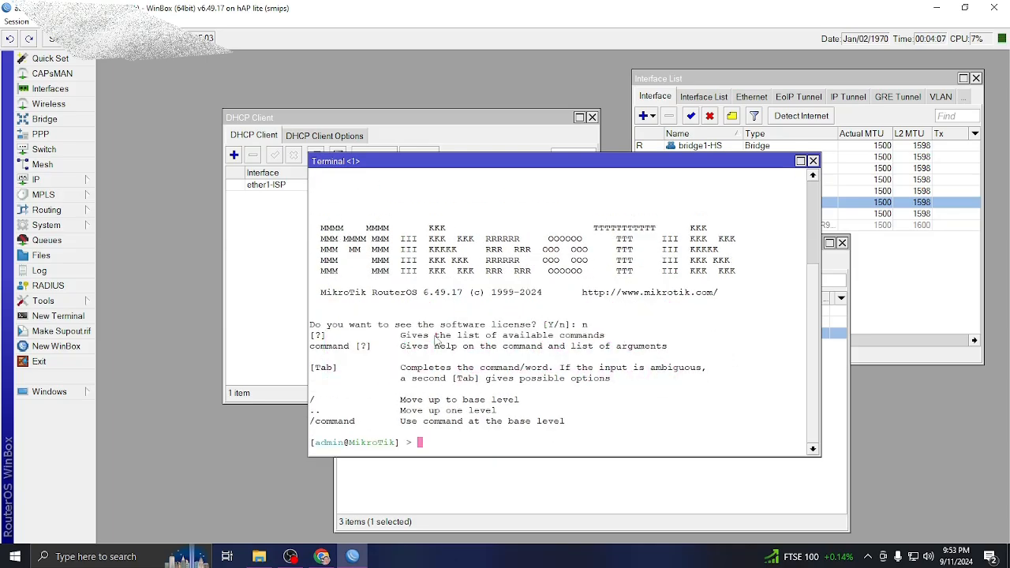
type("ping 8.8.8.8")
key("Return")
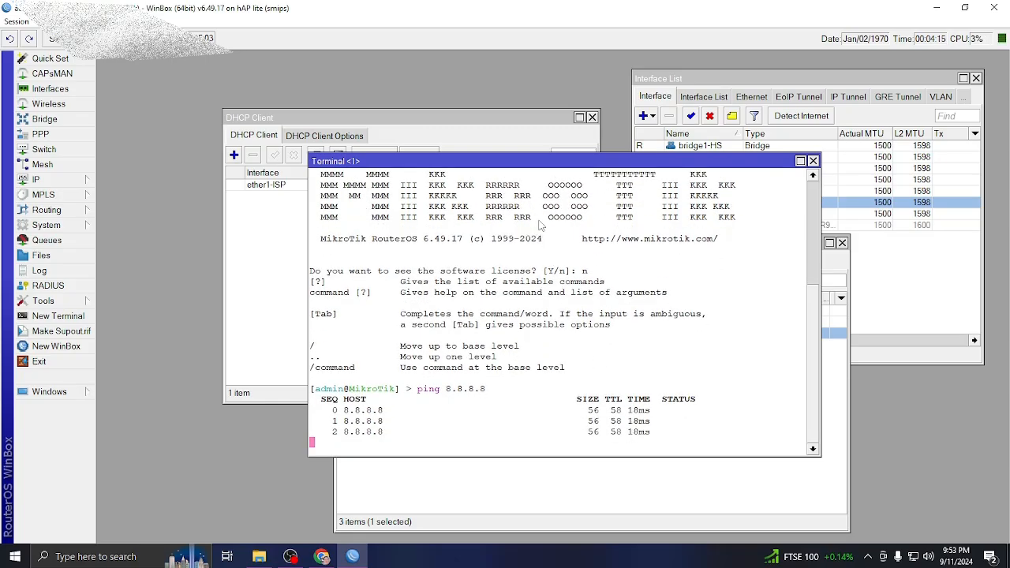
left_click_drag(666, 162, 840, 267)
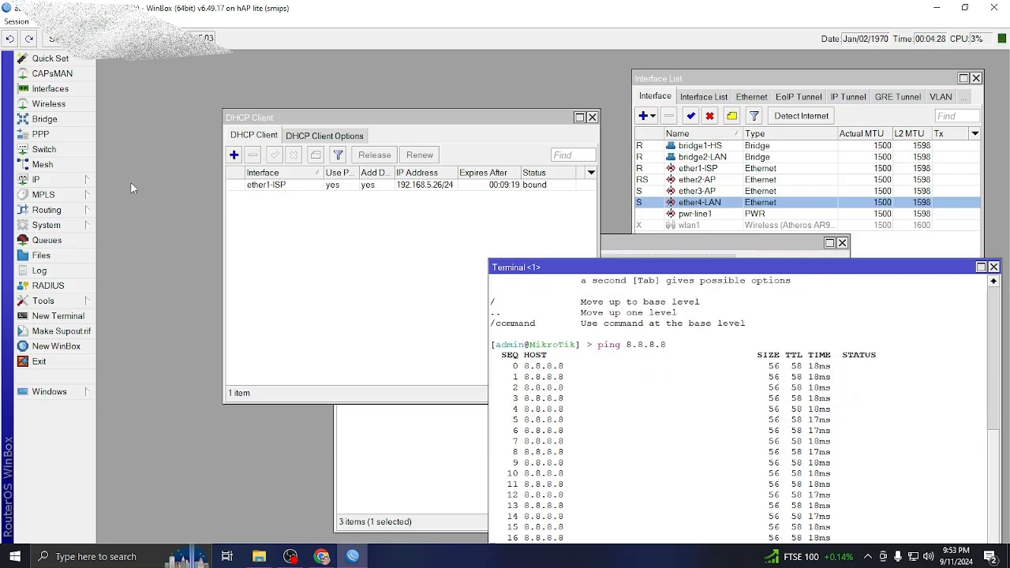
left_click(68, 181)
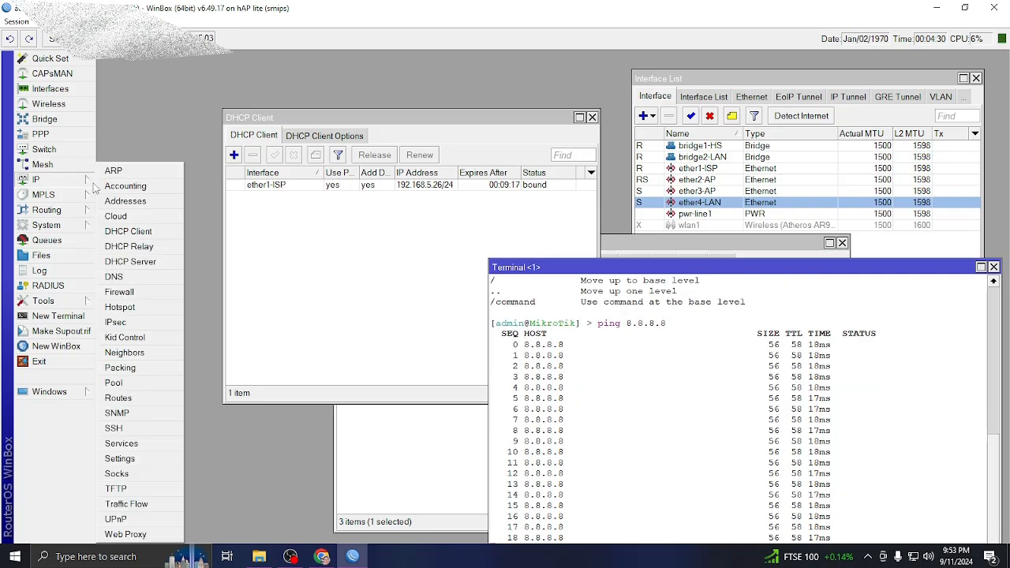
Add a srcnat NAT rule with out-interface ether1-ISP and action masquerade.
left_click(139, 294)
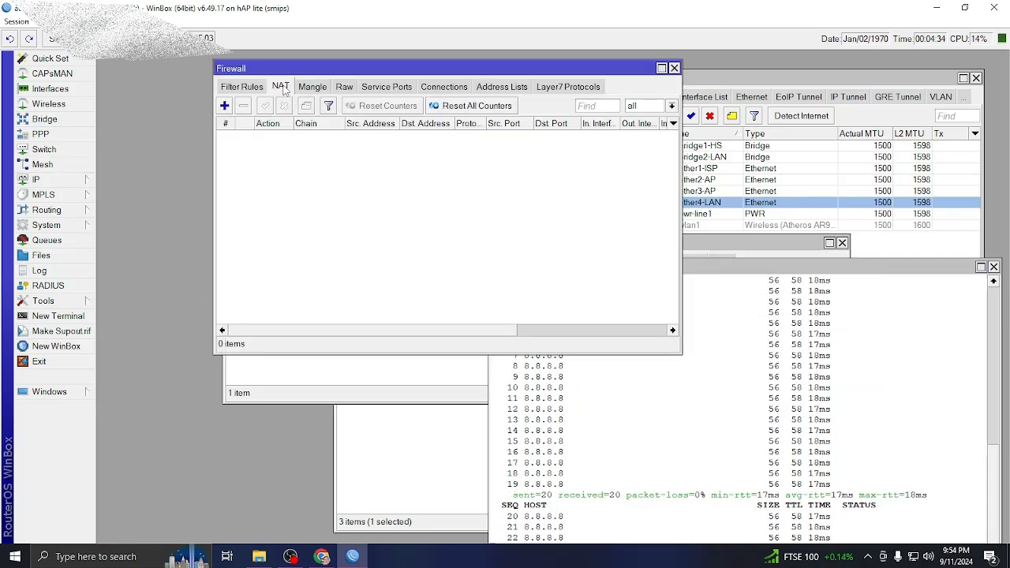
left_click(225, 105)
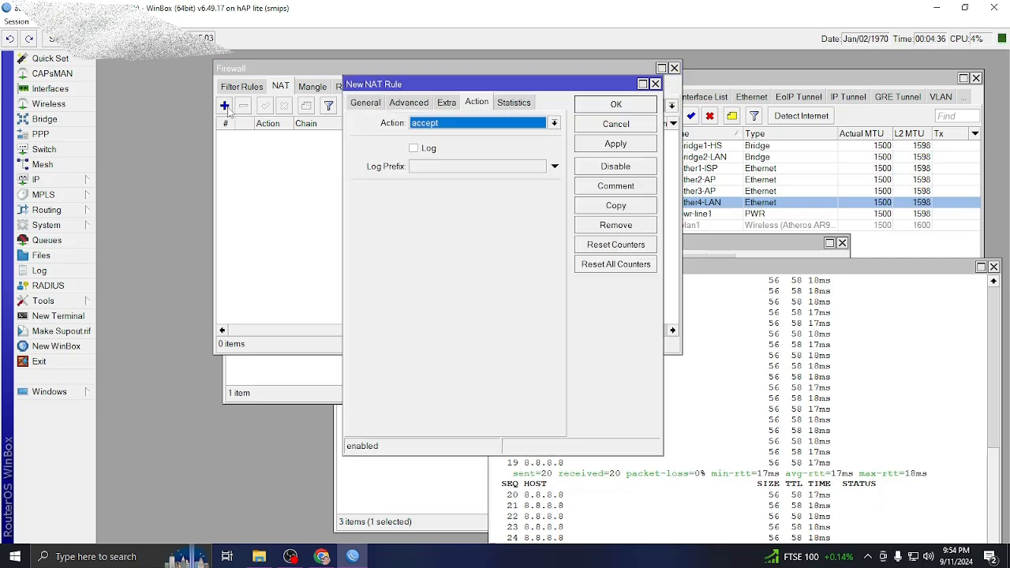
left_click(365, 104)
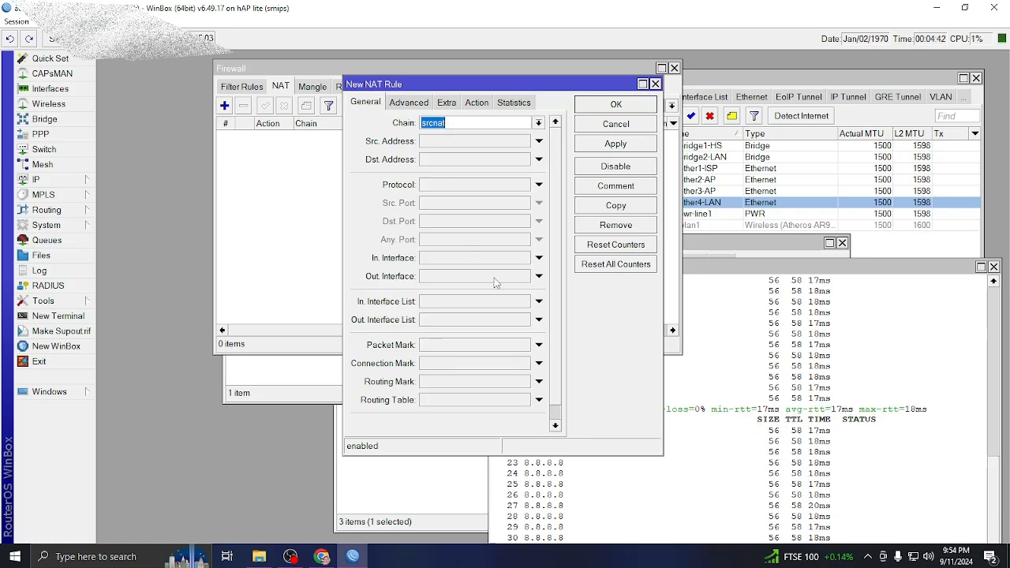
left_click(539, 277)
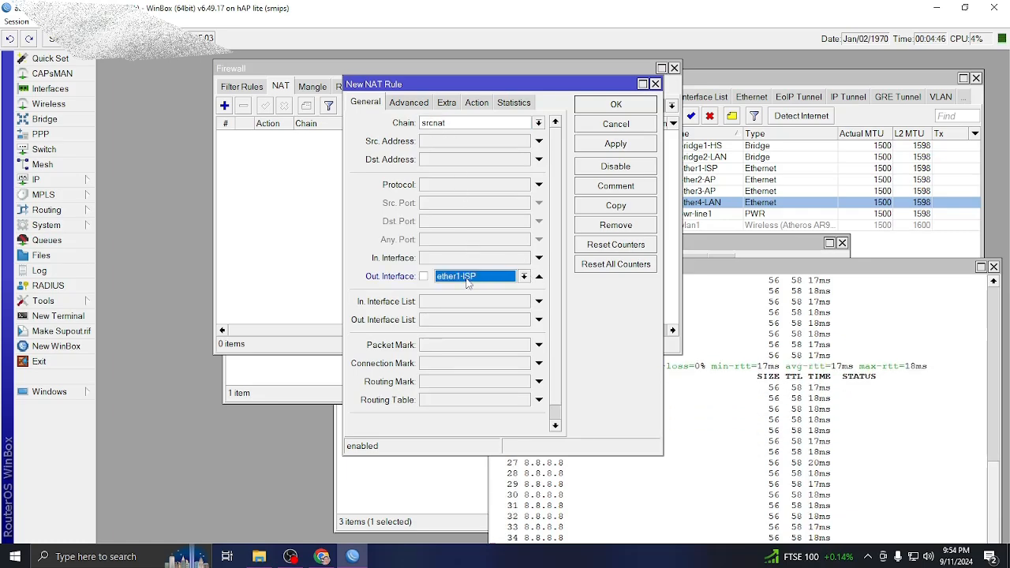
left_click(476, 103)
left_click(454, 126)
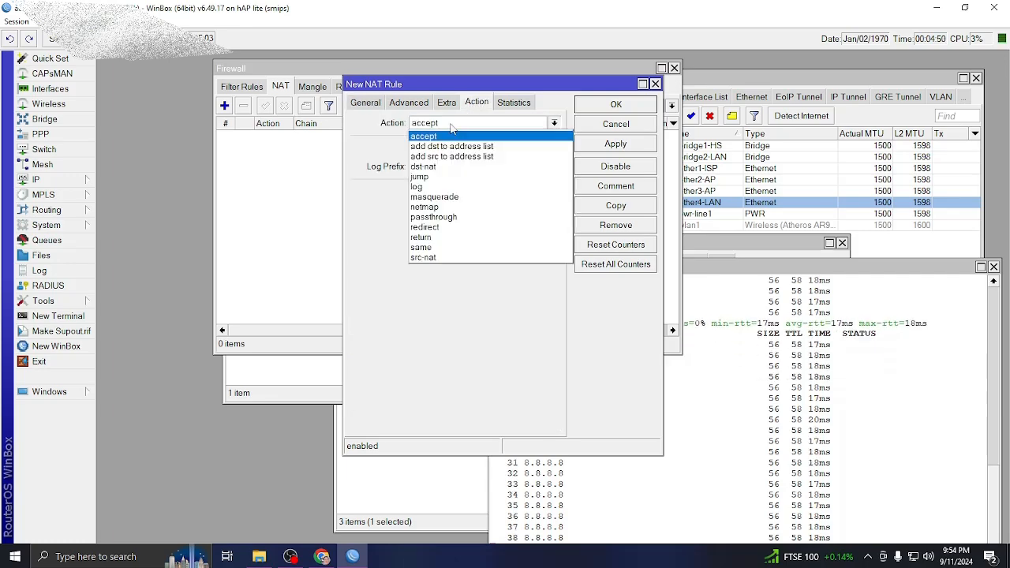
left_click(454, 194)
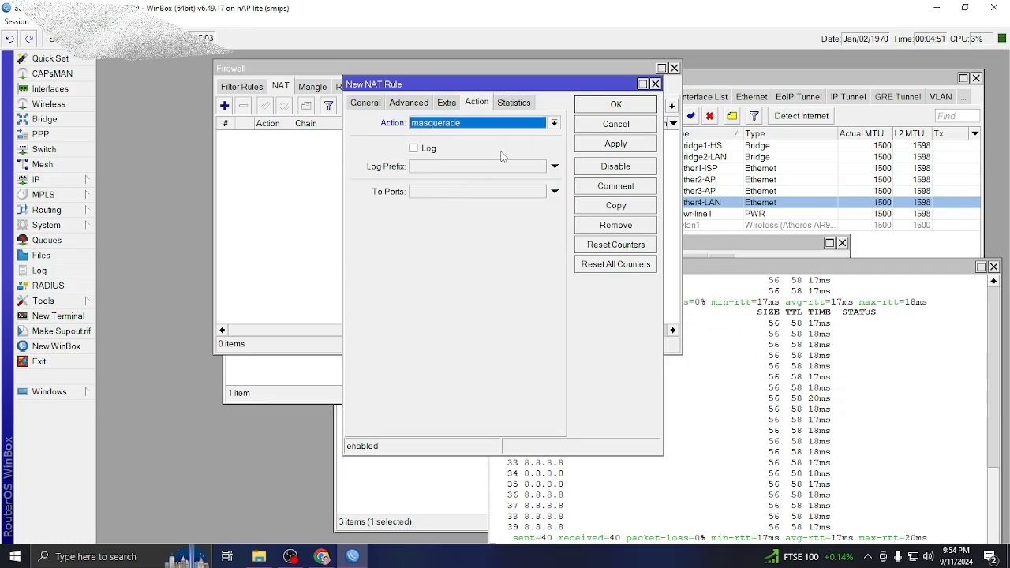
left_click(616, 144)
left_click(616, 104)
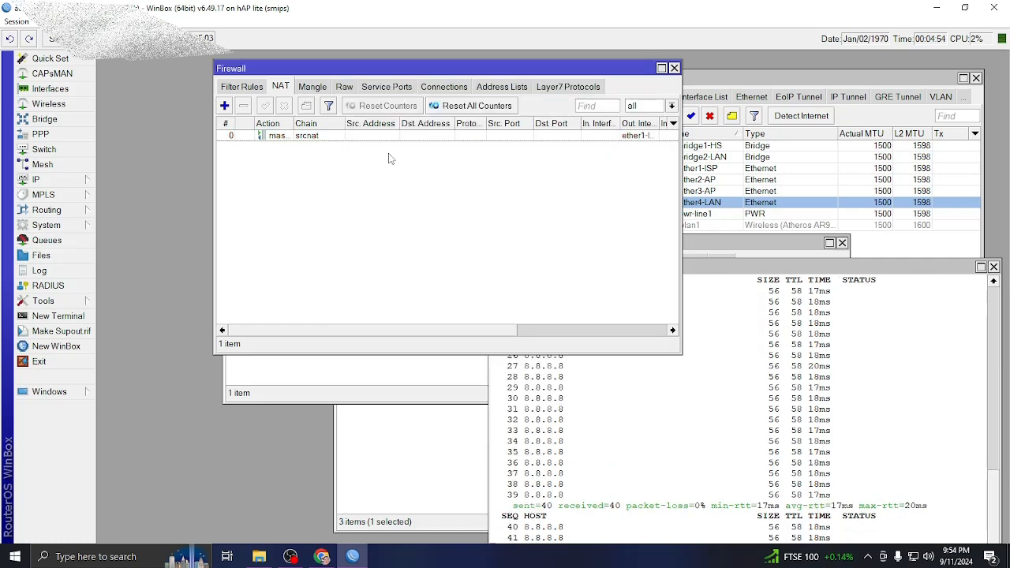
Drag the Firewall window down-left to reveal the DHCP Client with ether1-ISP bound.
left_click(301, 137)
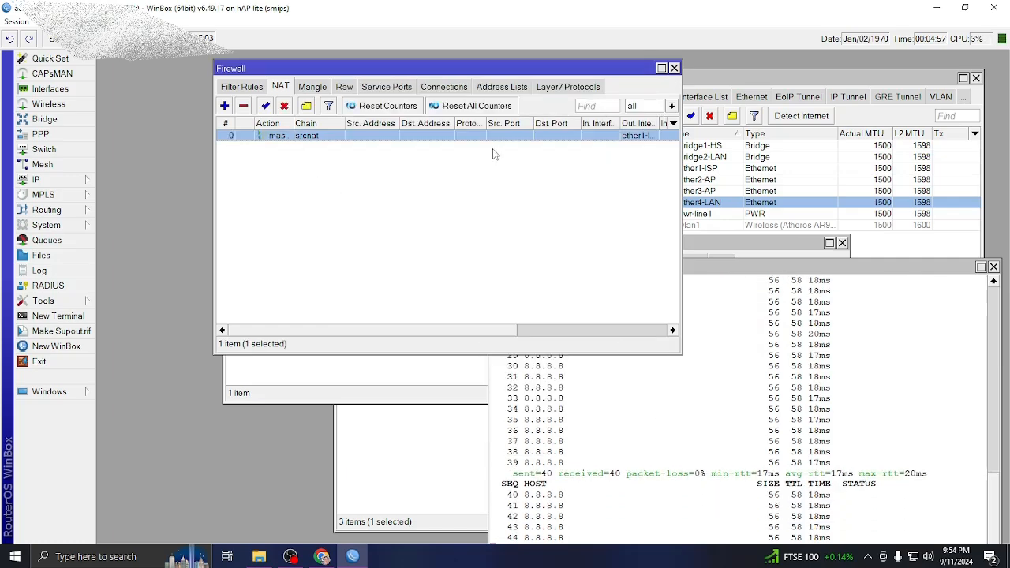
left_click_drag(468, 72, 381, 147)
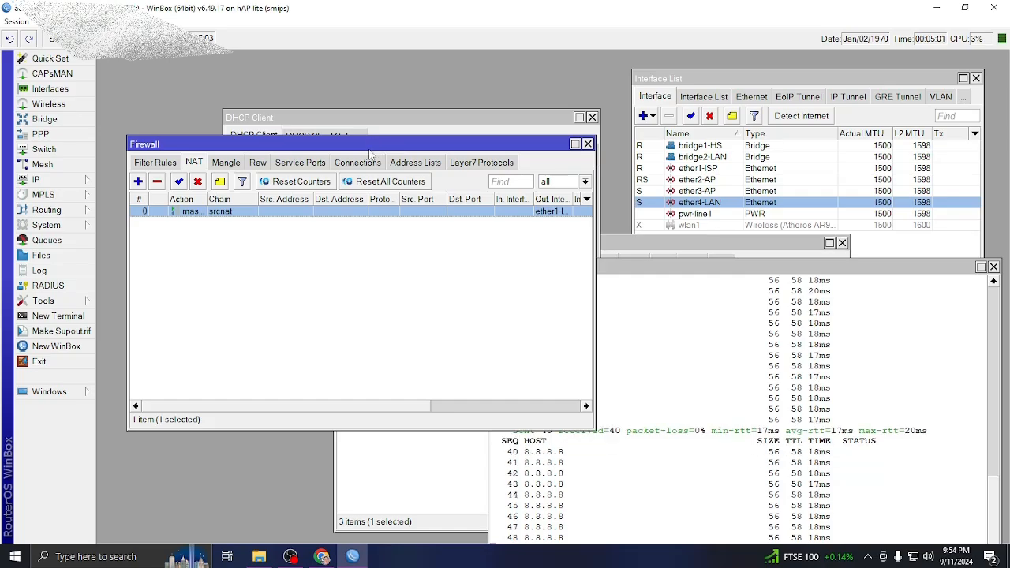
left_click_drag(405, 139, 392, 417)
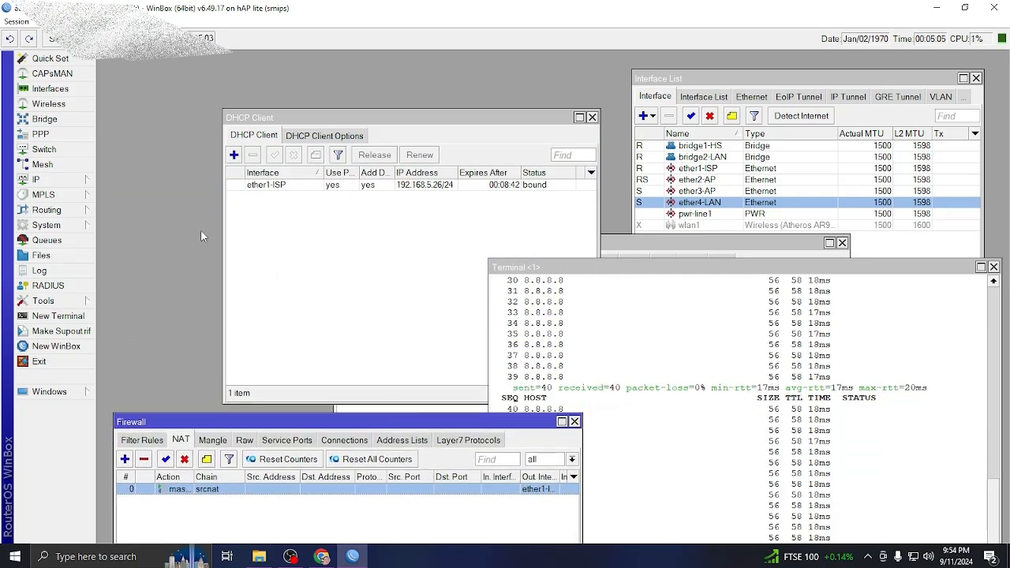
Open IP Addresses and add 10.0.0.1/24 on interface bridge1-HS.
left_click(39, 179)
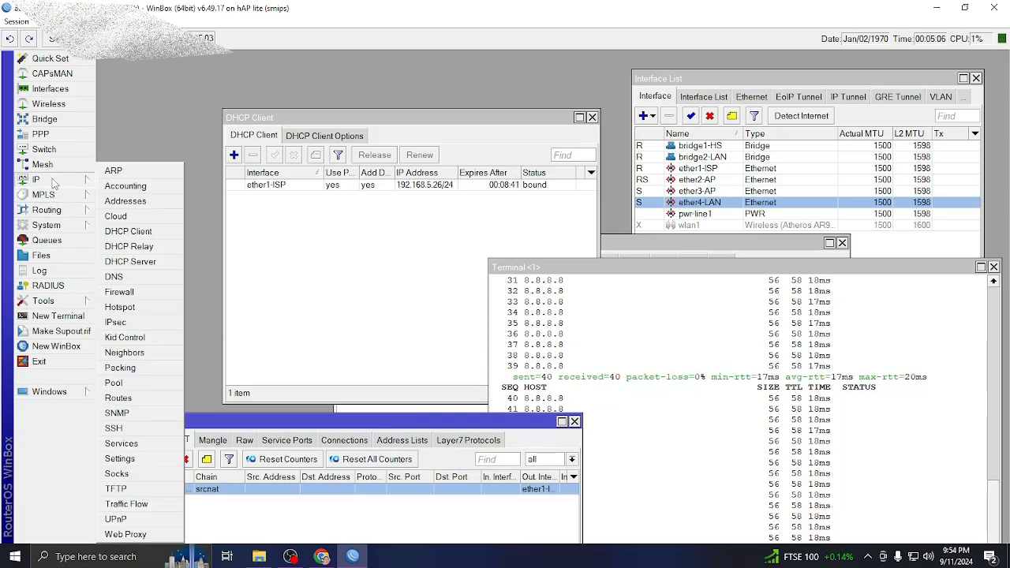
left_click(125, 201)
left_click_drag(246, 286, 271, 223)
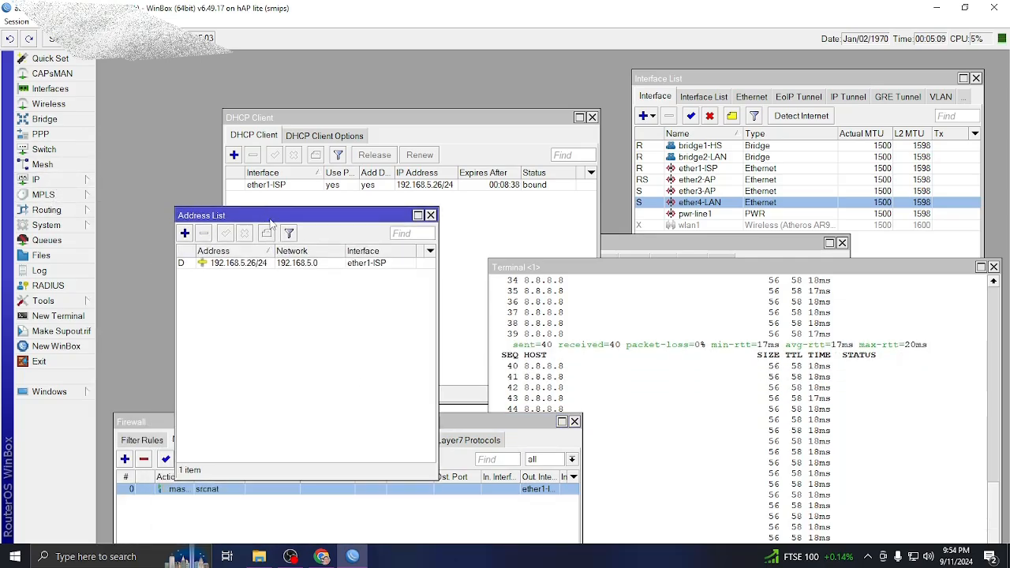
left_click(184, 232)
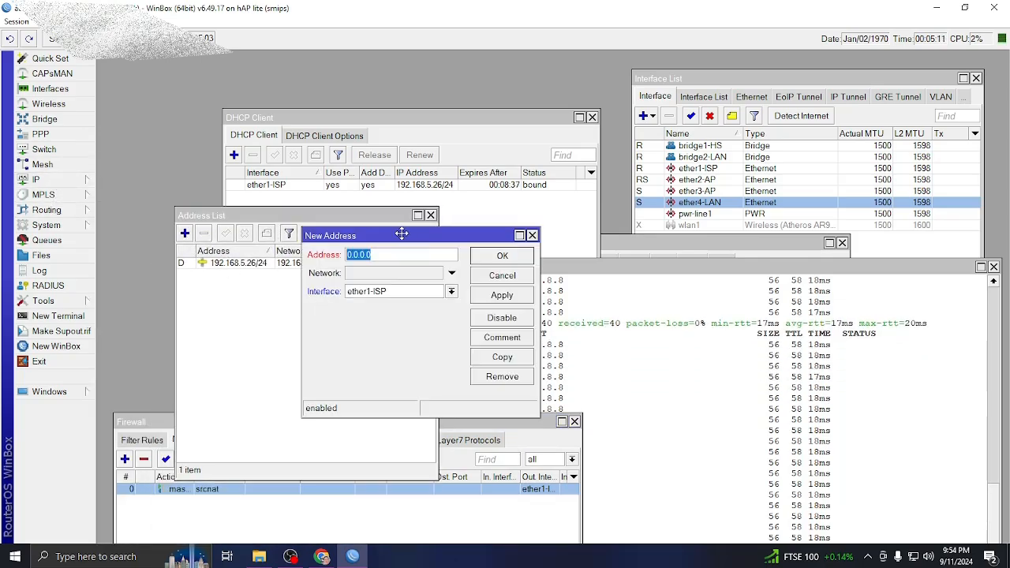
left_click_drag(401, 234, 318, 303)
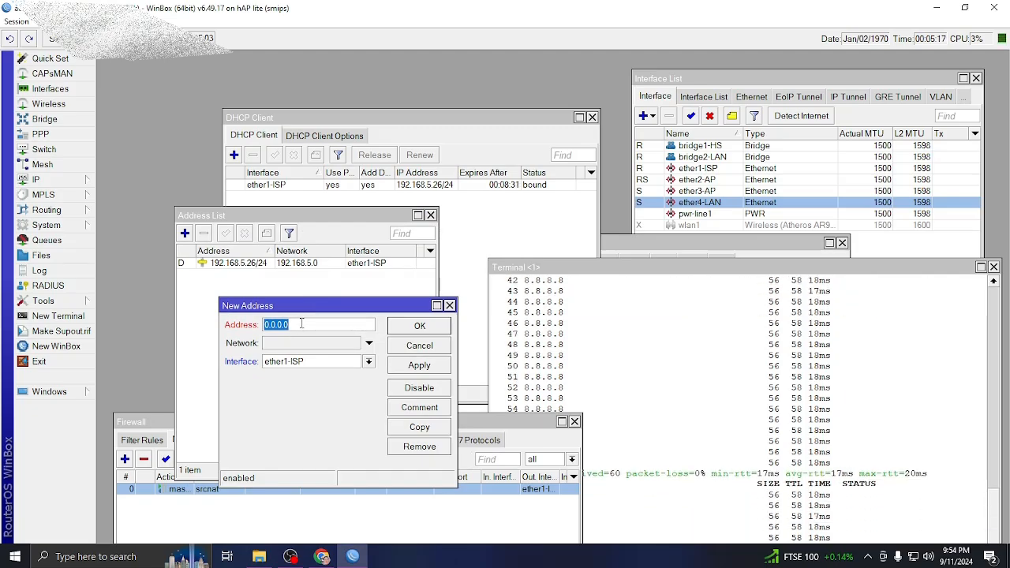
type("10.0")
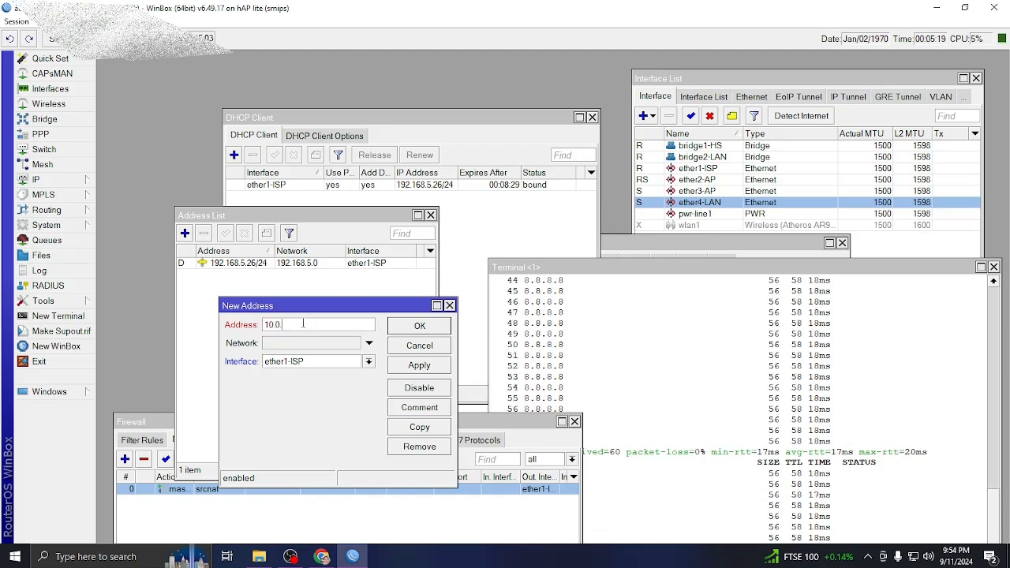
type(".0.1/")
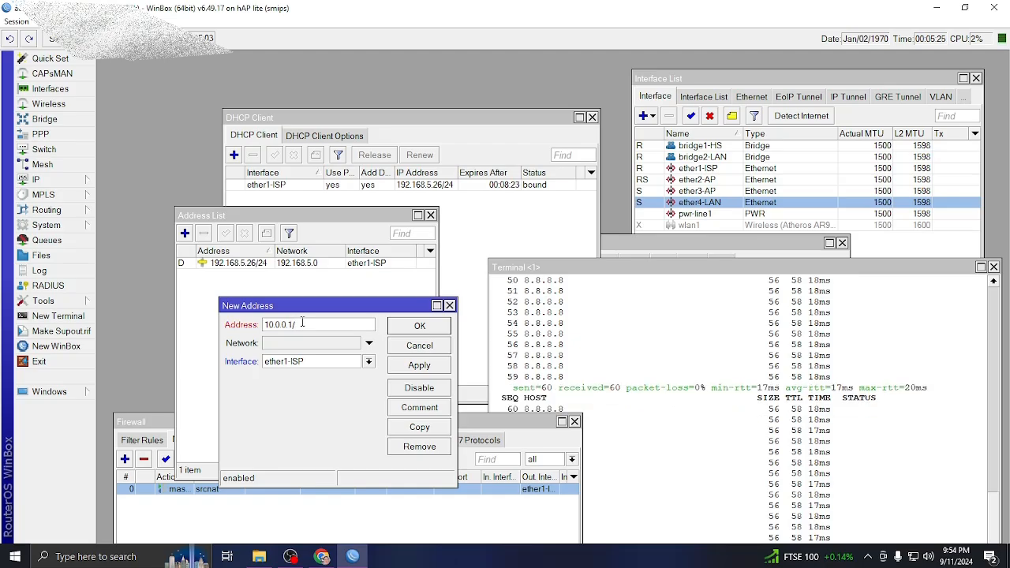
type("4")
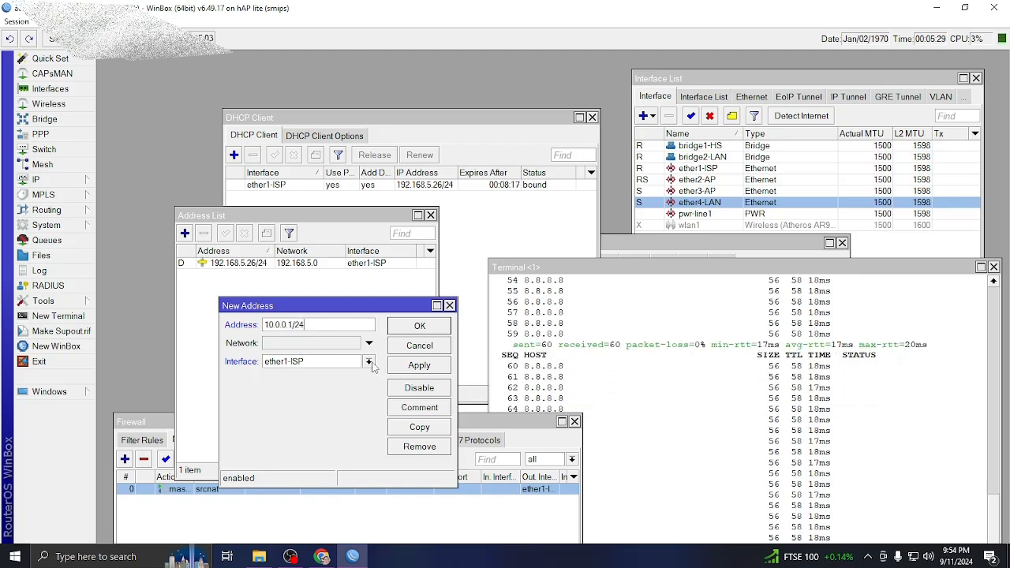
left_click(369, 361)
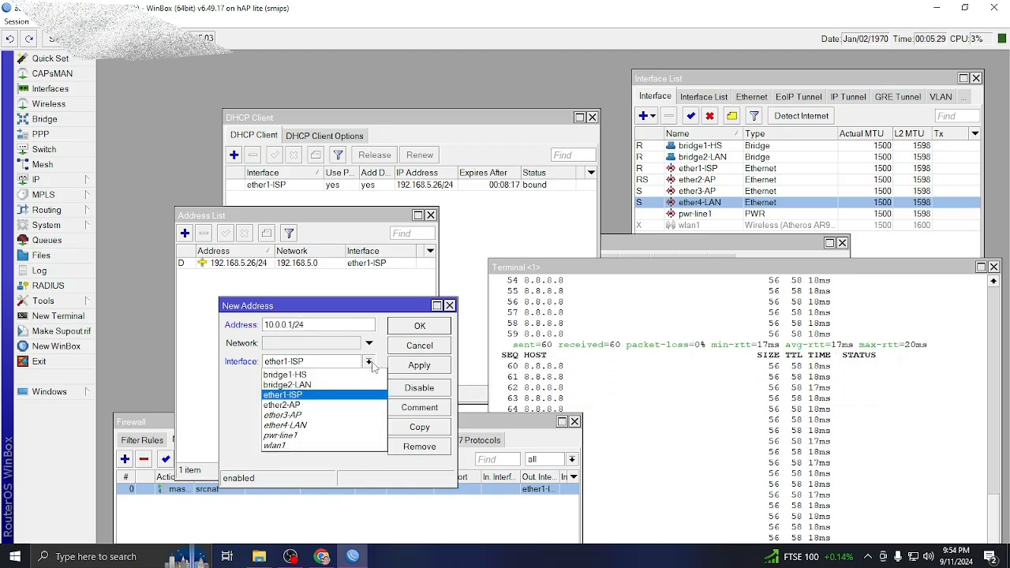
left_click(328, 375)
left_click(404, 368)
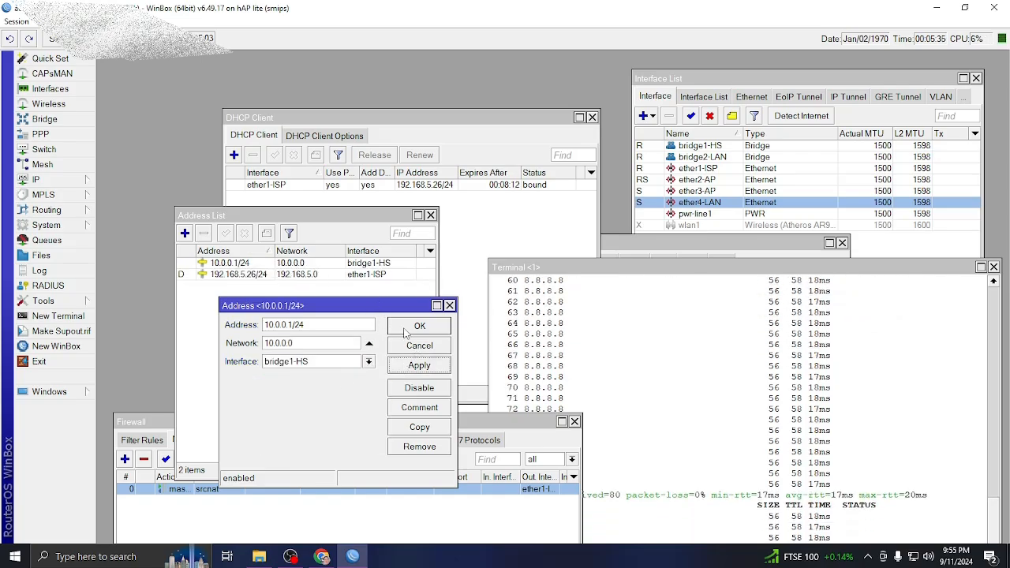
left_click(411, 330)
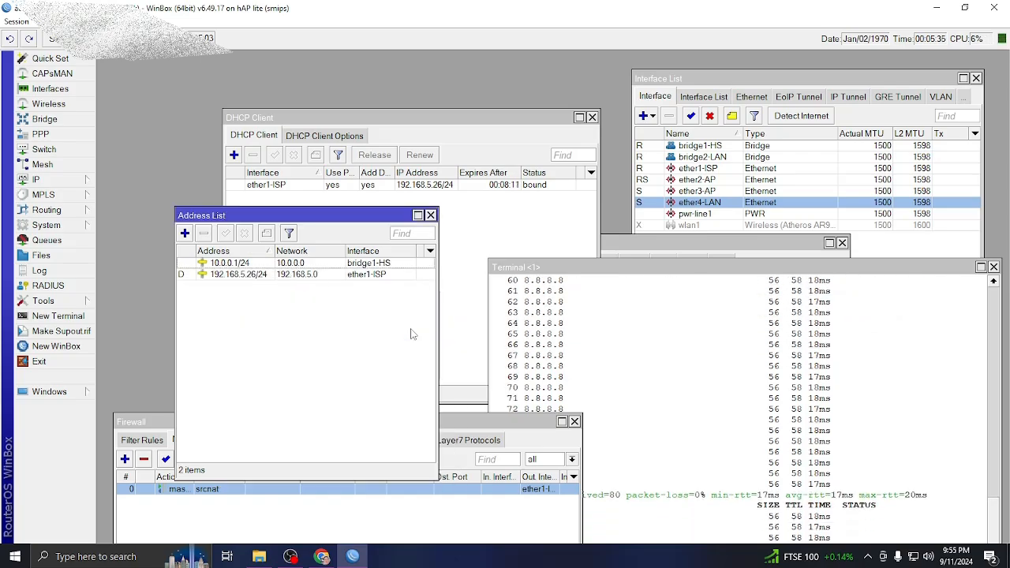
left_click(186, 233)
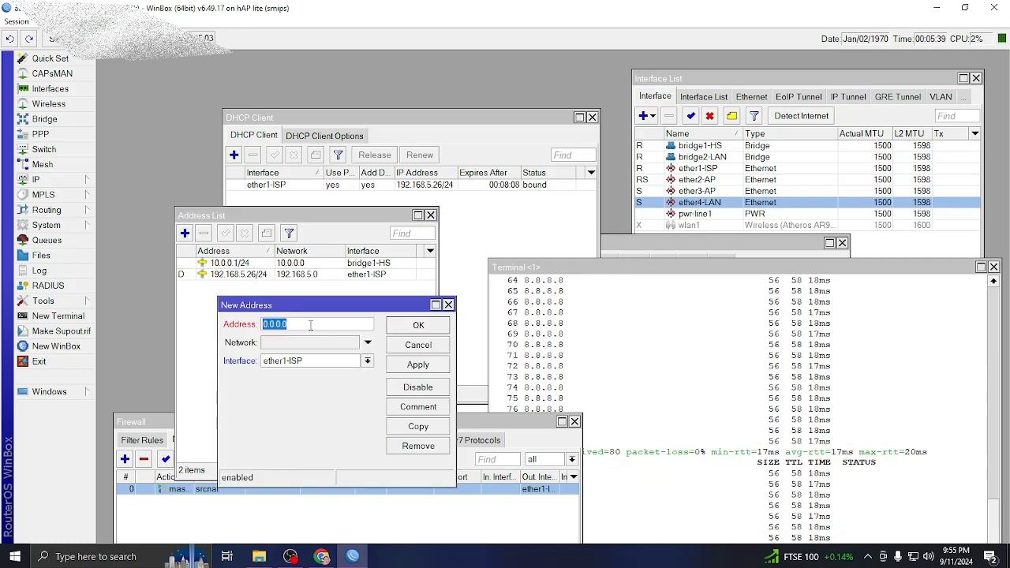
Add address 192.168.10.1/24 on interface bridge2-LAN (network 192.168.10.0).
type("192")
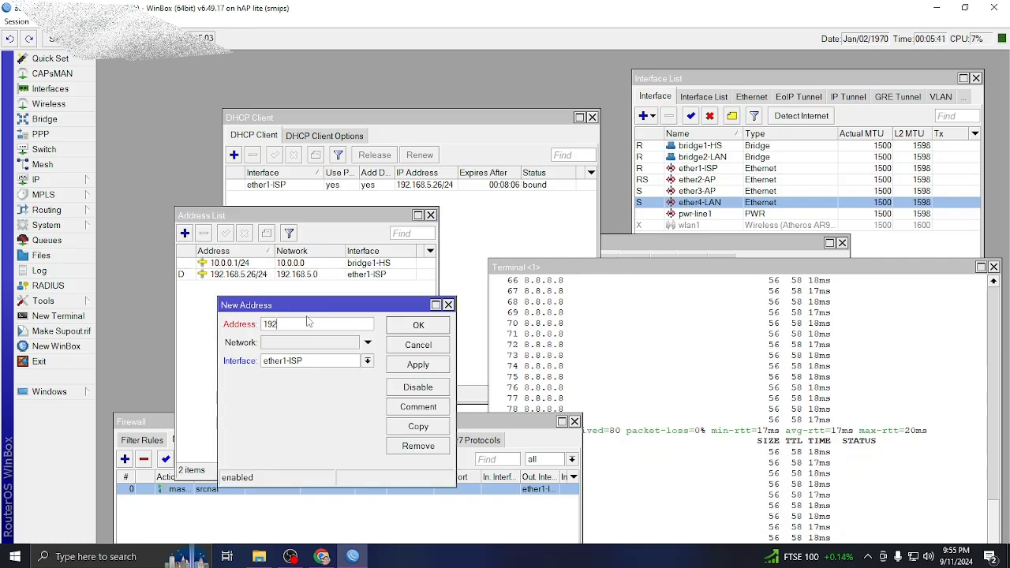
type(".168.1")
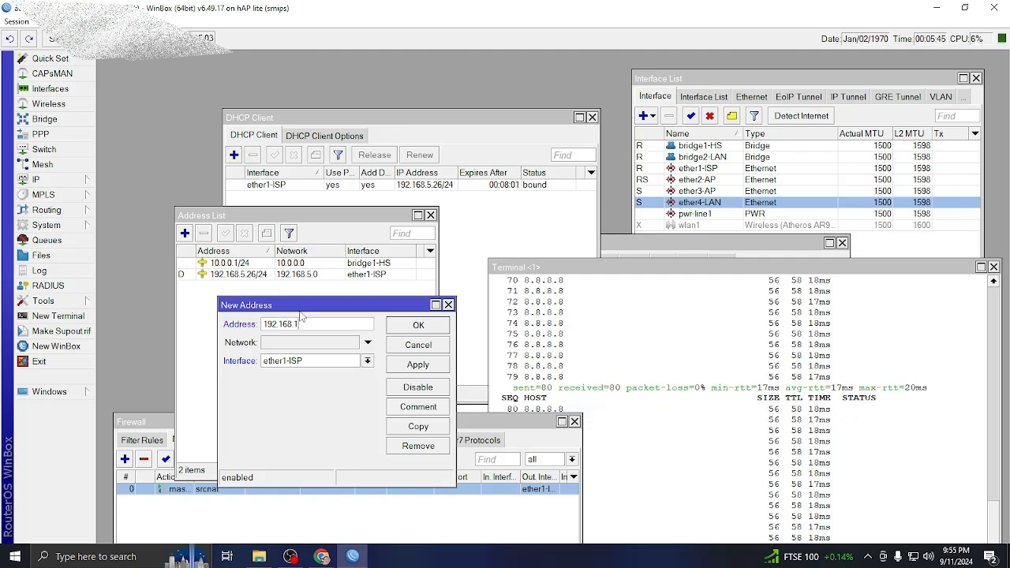
type("0")
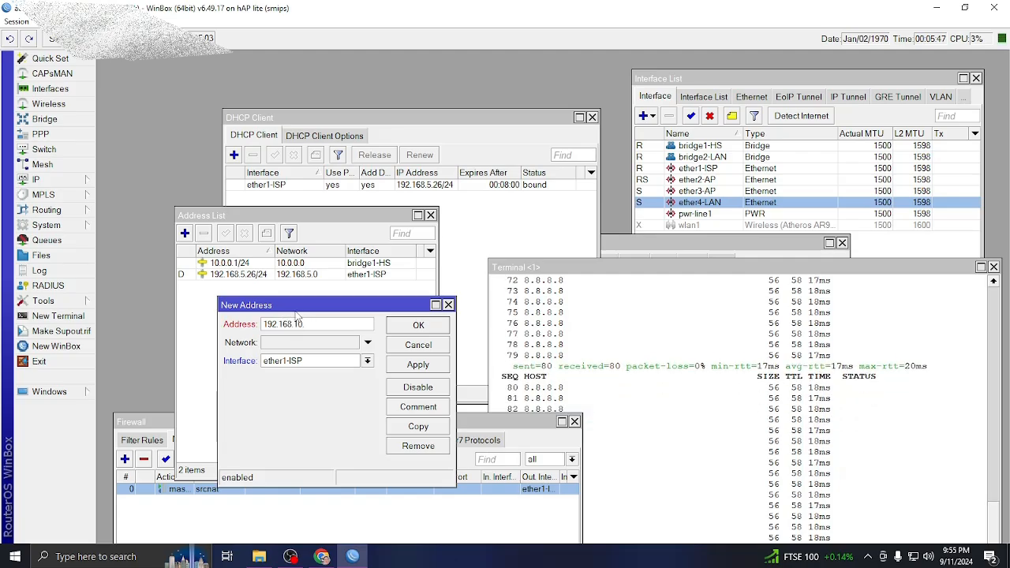
type(".1/24")
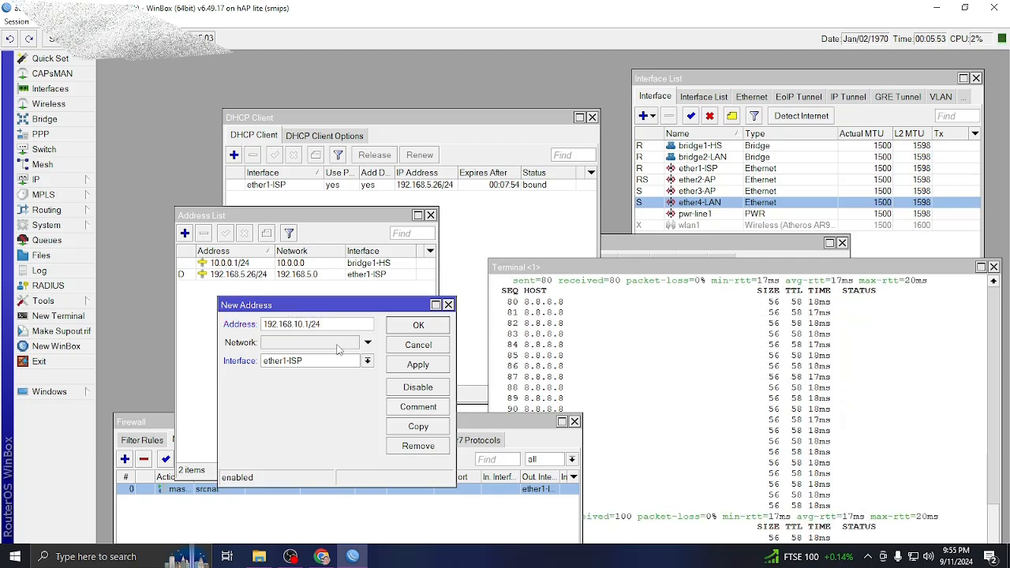
left_click(367, 361)
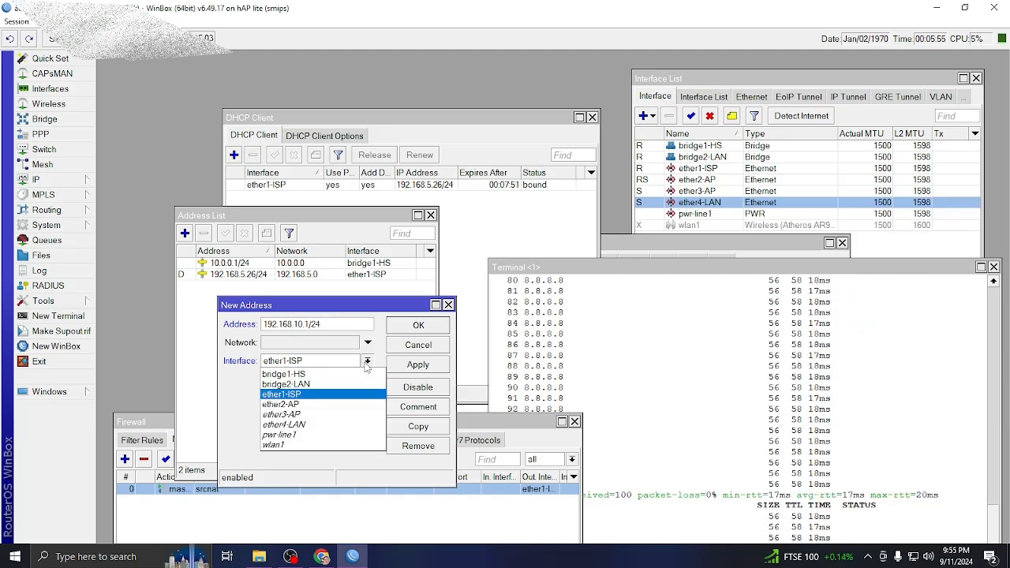
left_click(316, 387)
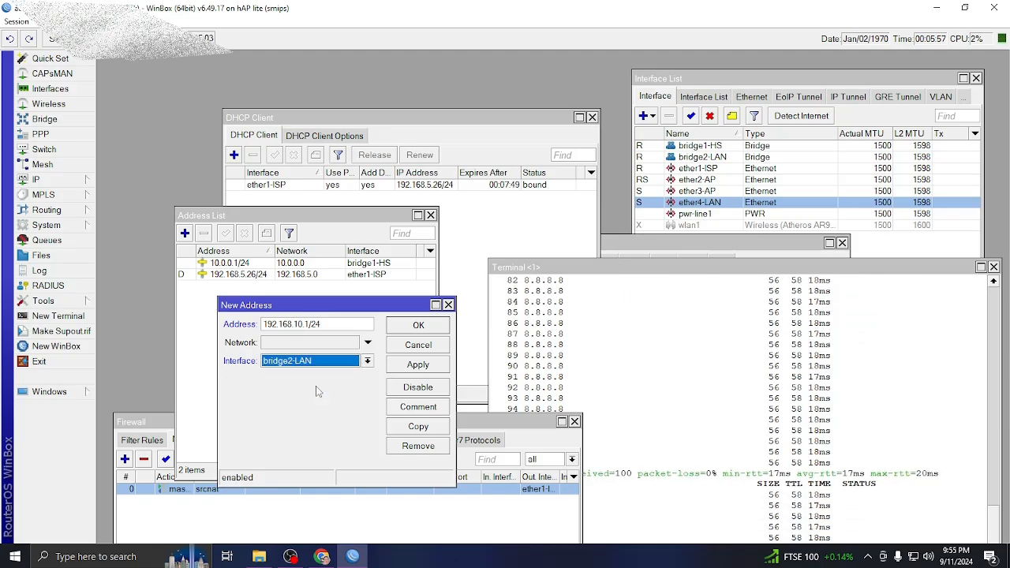
left_click(421, 367)
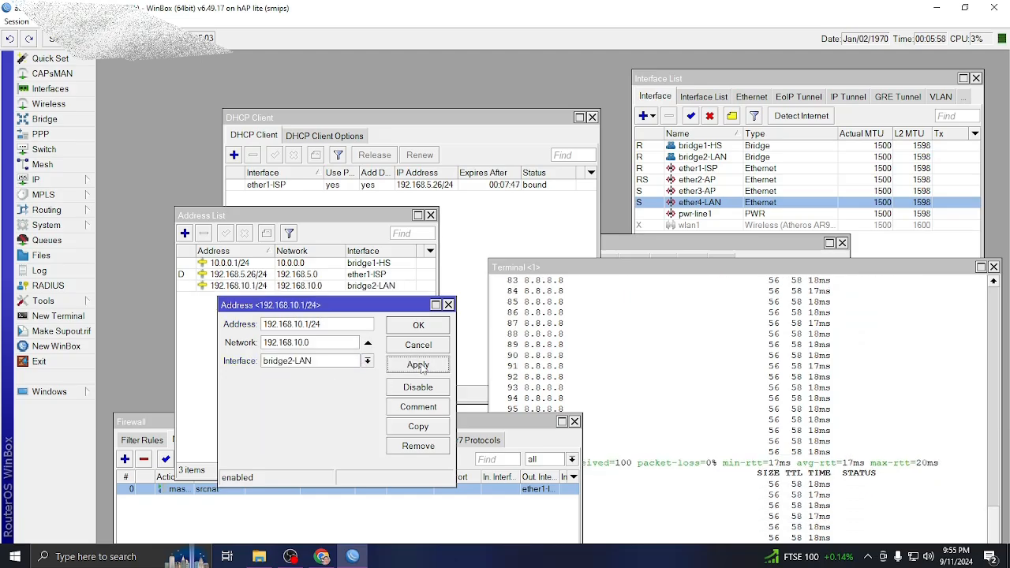
left_click(419, 325)
left_click(308, 288)
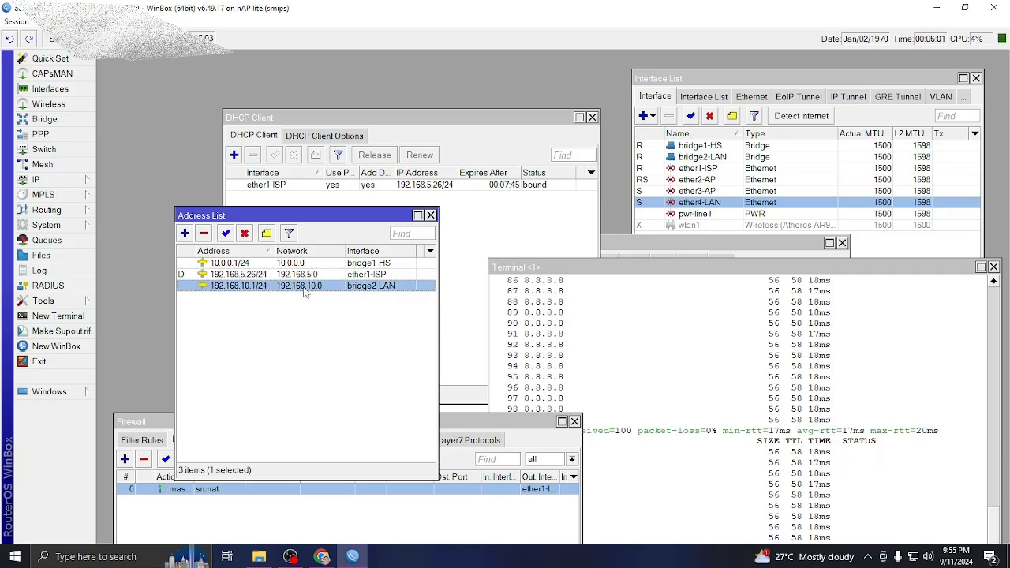
left_click(278, 264)
Open the empty DHCP Server list, move the Address List aside, and launch DHCP Setup.
left_click_drag(293, 218, 263, 232)
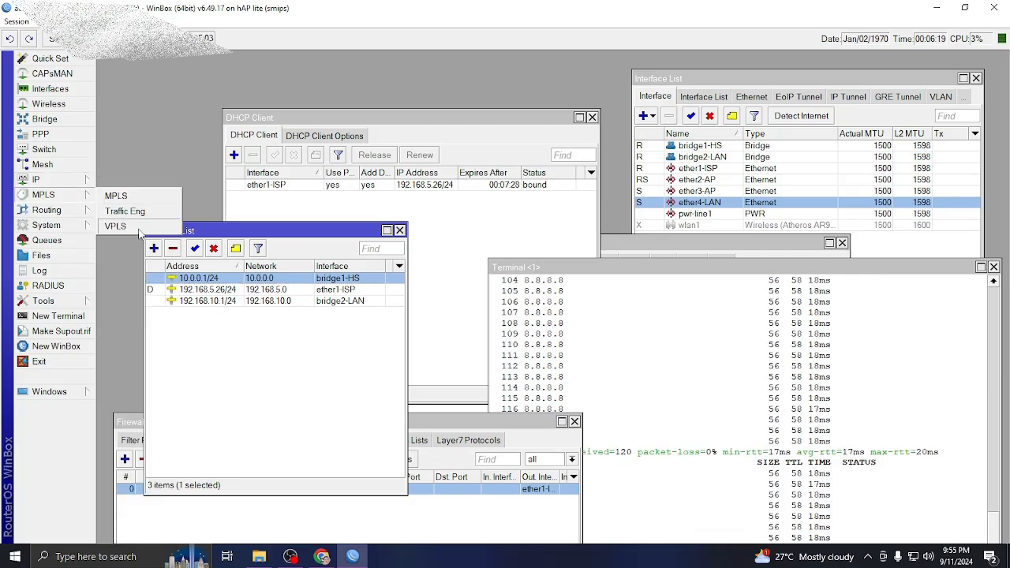
mouse_move(53, 183)
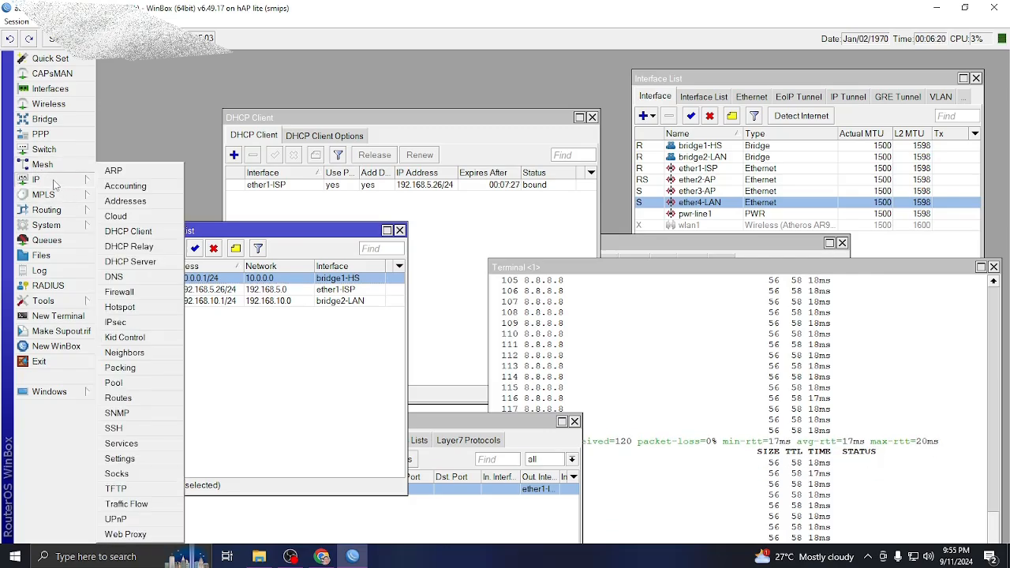
left_click(130, 261)
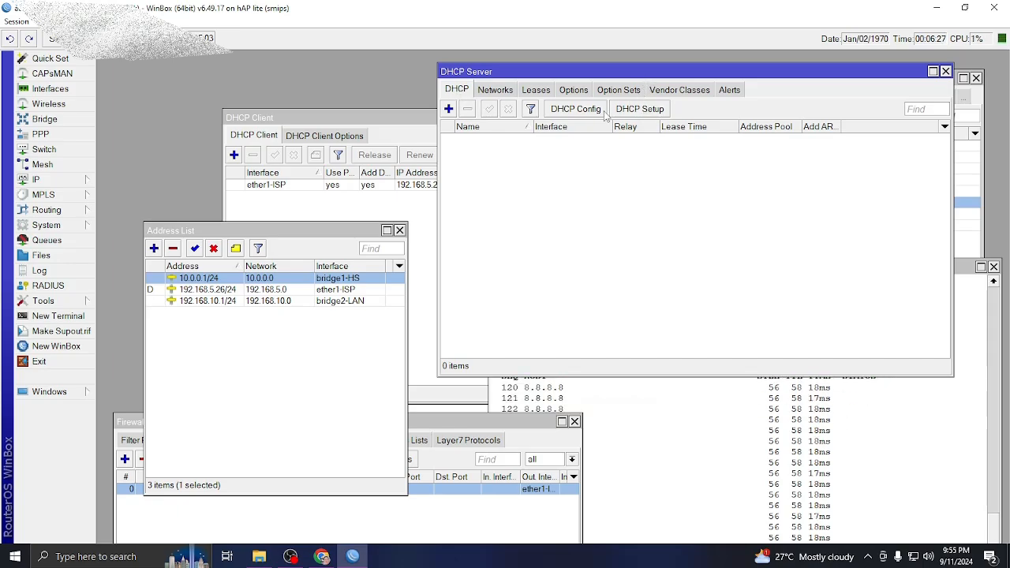
left_click_drag(339, 230, 304, 310)
left_click(640, 111)
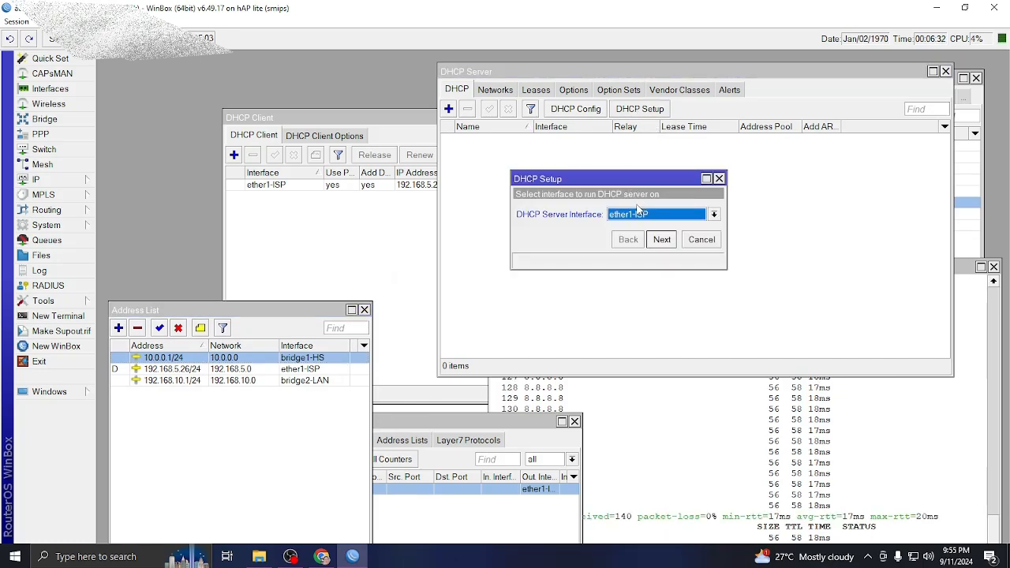
Choose bridge1-HS in DHCP Setup, accepting address space 10.0.0.0/24 and gateway 10.0.0.1.
left_click(714, 215)
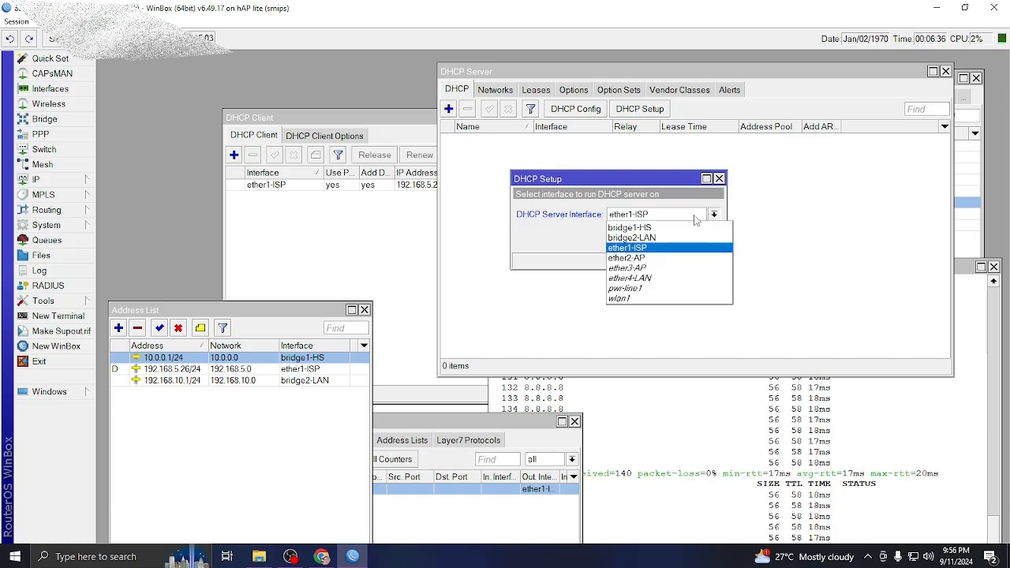
left_click(655, 228)
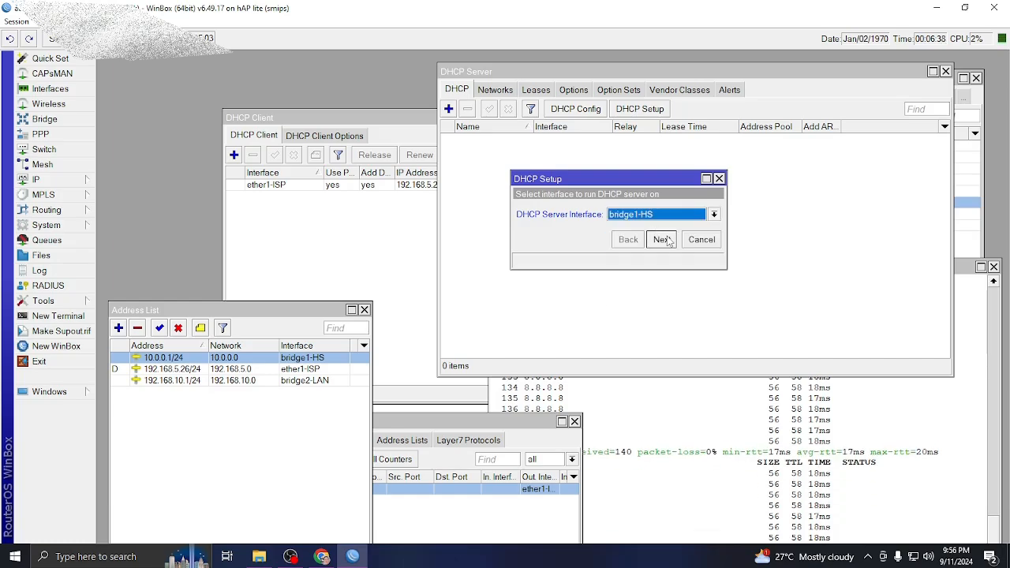
left_click(662, 240)
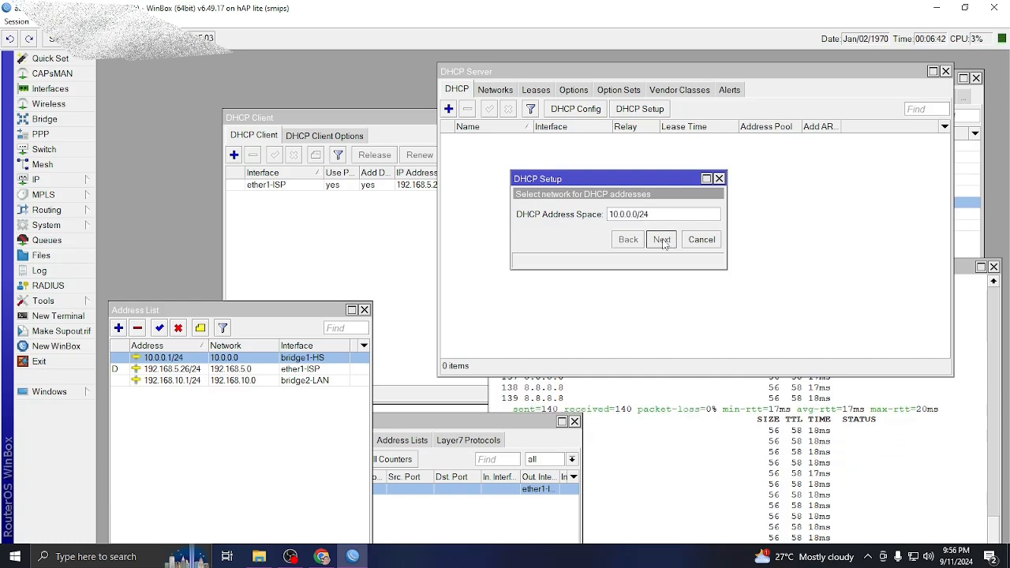
left_click(663, 242)
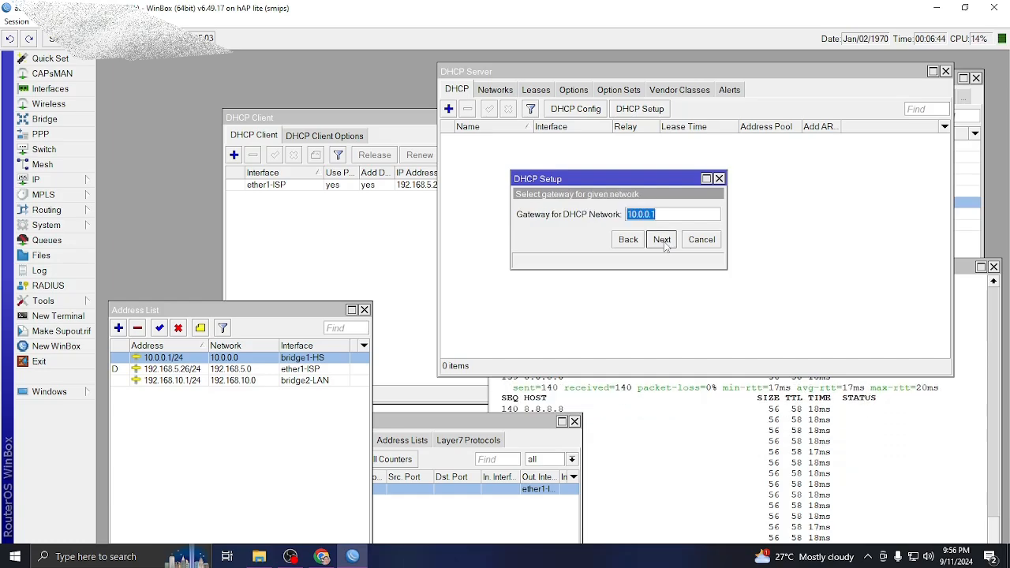
left_click(663, 243)
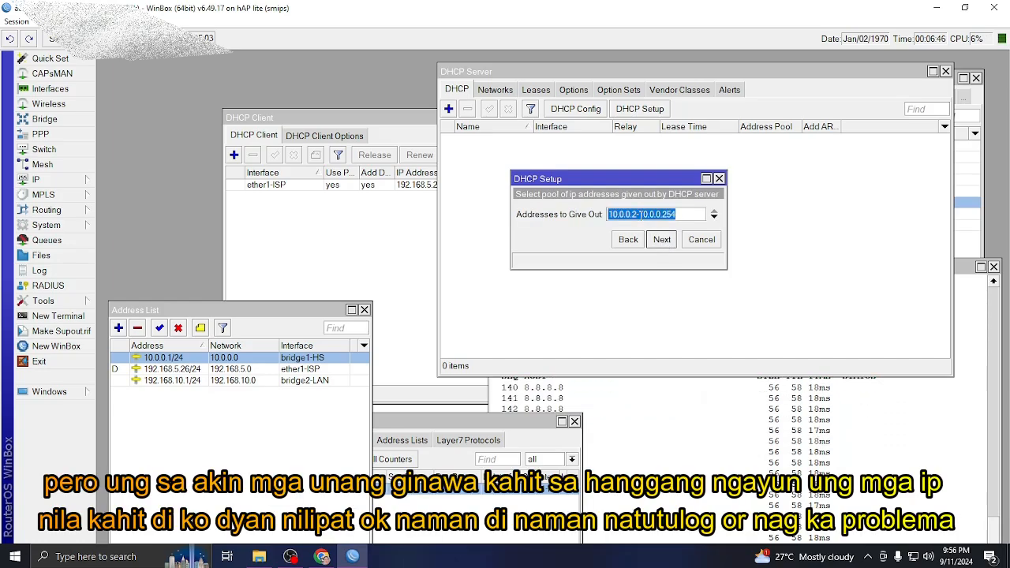
Set the pool to 10.0.0.20–10.0.0.254, keep DNS 192.168.1.1 and 00:10:00 leases, and finish.
left_click(638, 213)
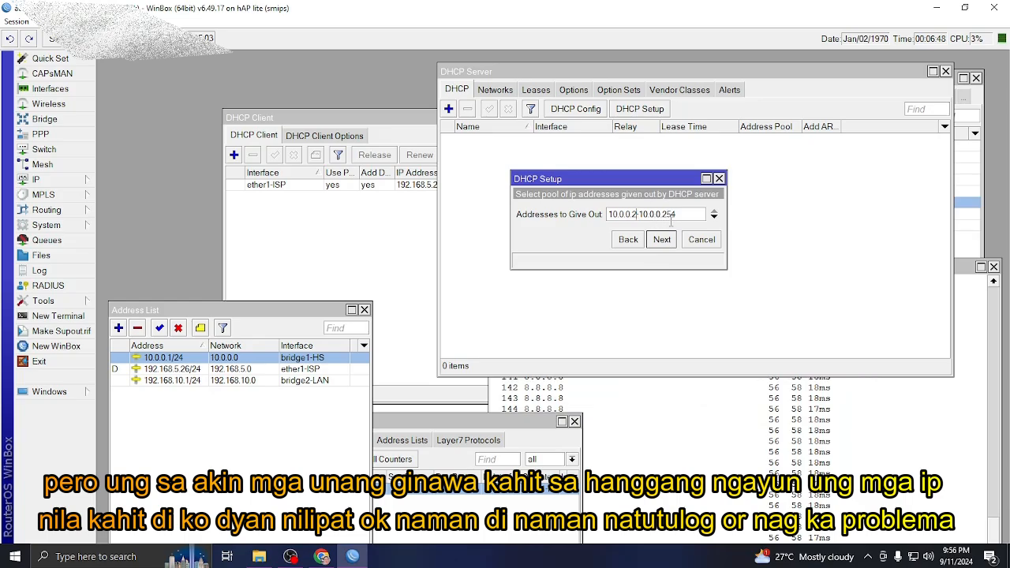
type("0")
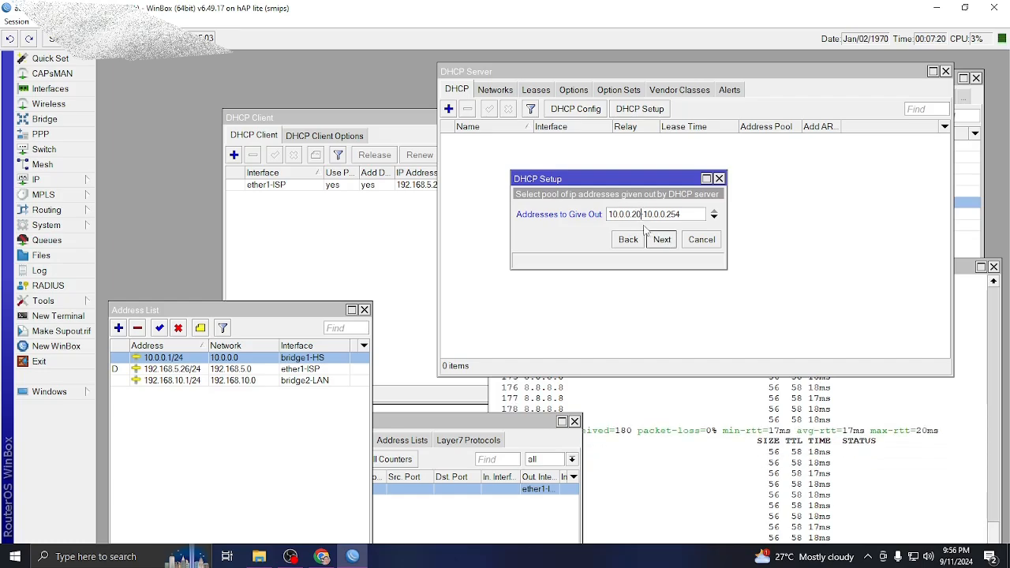
left_click(663, 241)
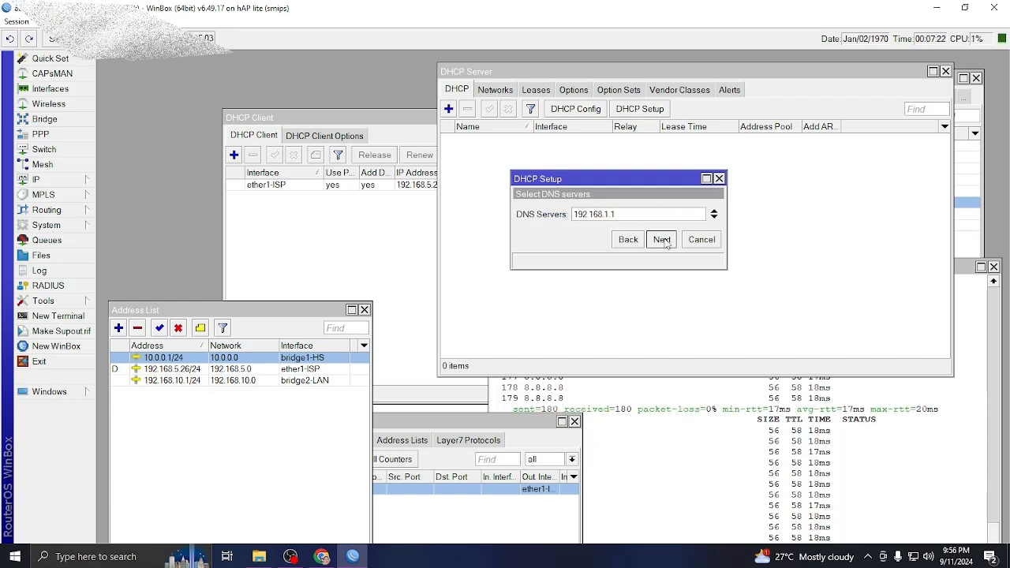
left_click(664, 241)
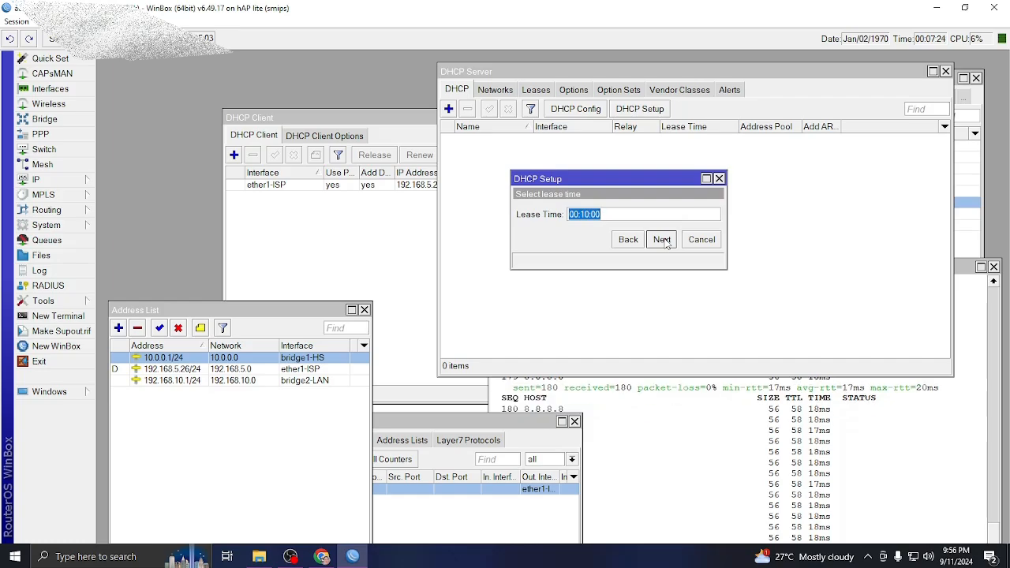
left_click(664, 240)
left_click(561, 293)
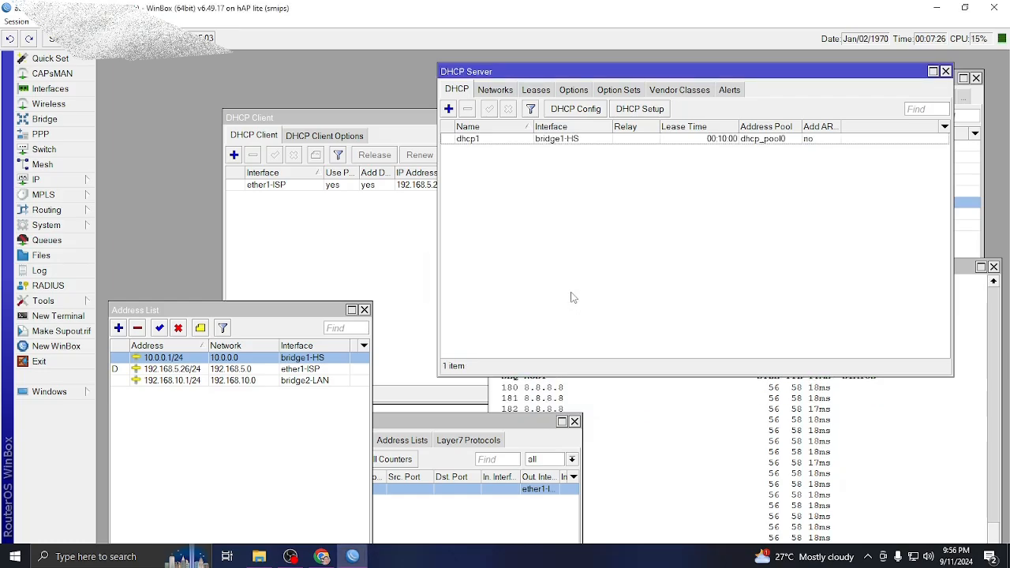
Select dhcp1, then open and close a New DHCP Server form without adding.
left_click(596, 142)
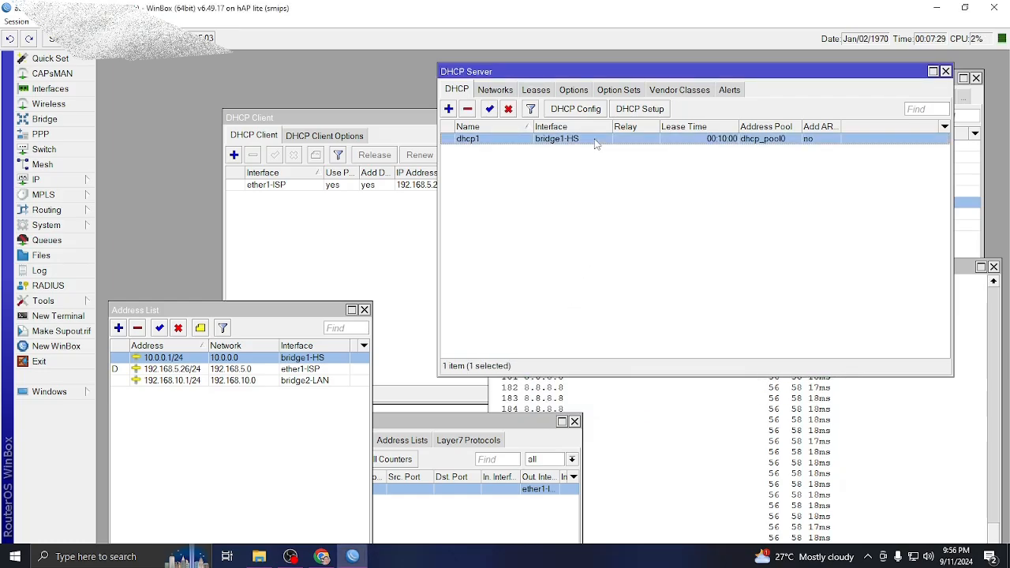
left_click(448, 109)
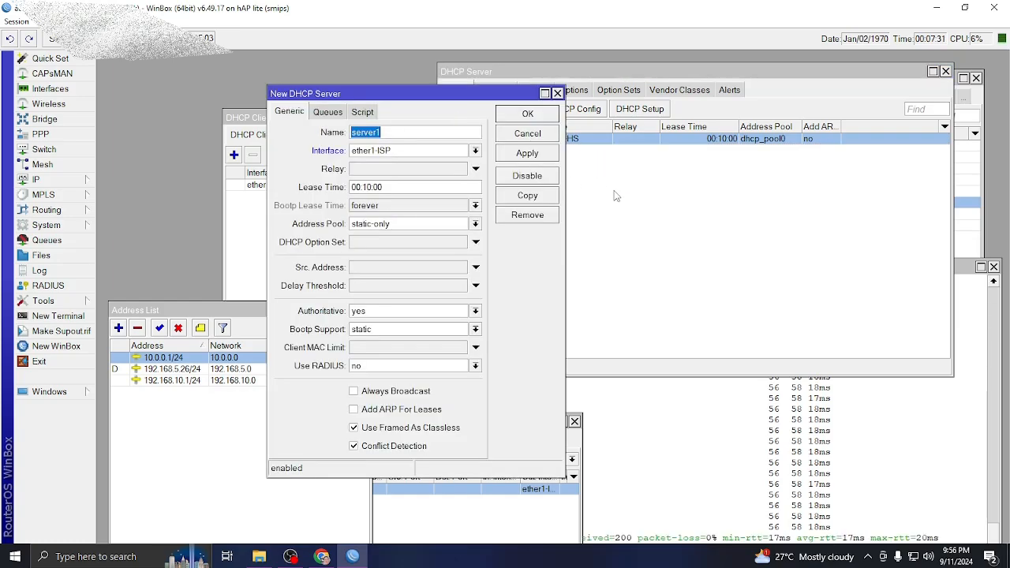
left_click(557, 93)
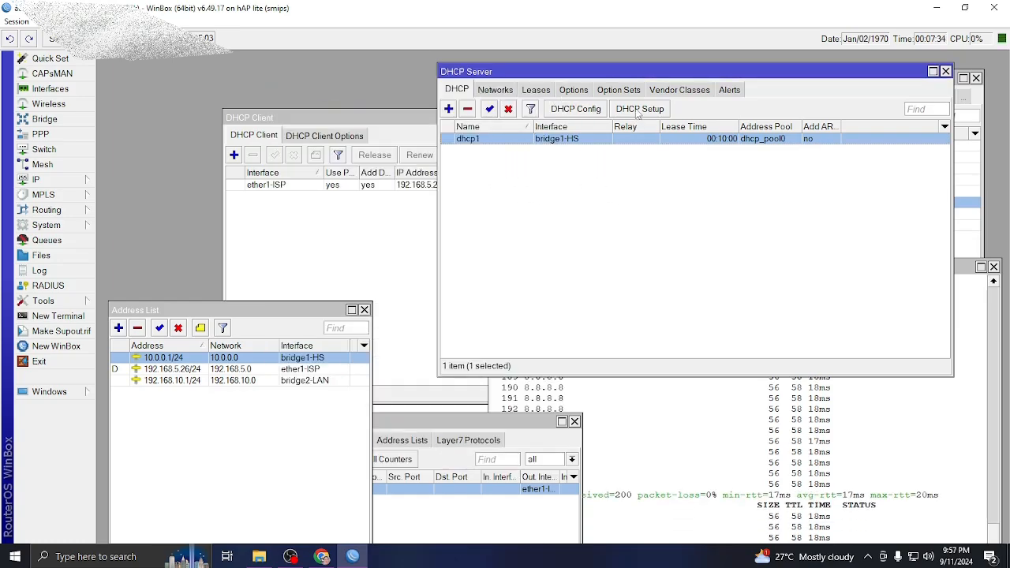
Run DHCP Setup on bridge2-LAN: 192.168.10.0/24, gateway 192.168.10.1, range 192.168.10.2–192.168.10.254, 10-minute leases.
left_click(638, 111)
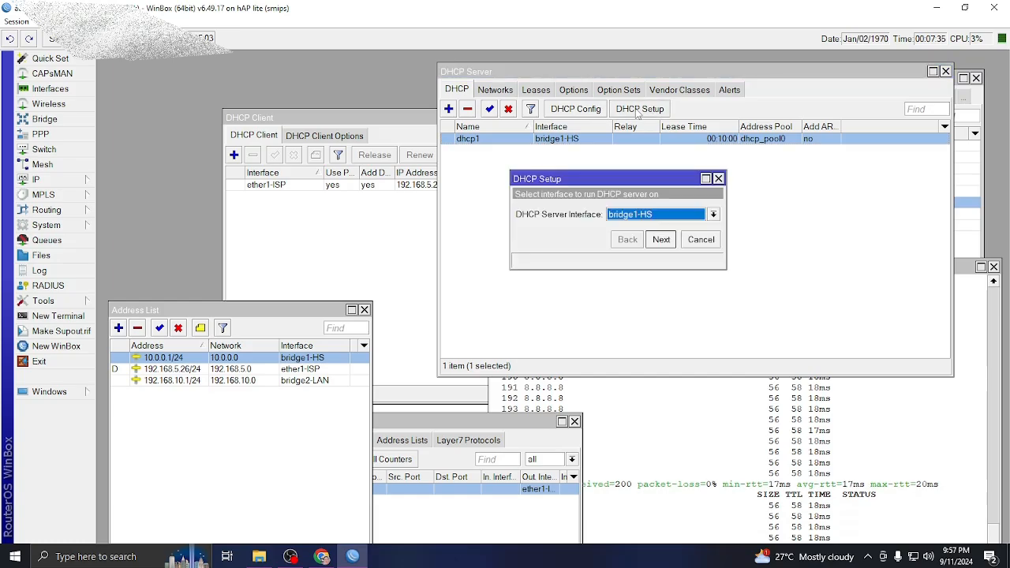
left_click(713, 215)
left_click(631, 238)
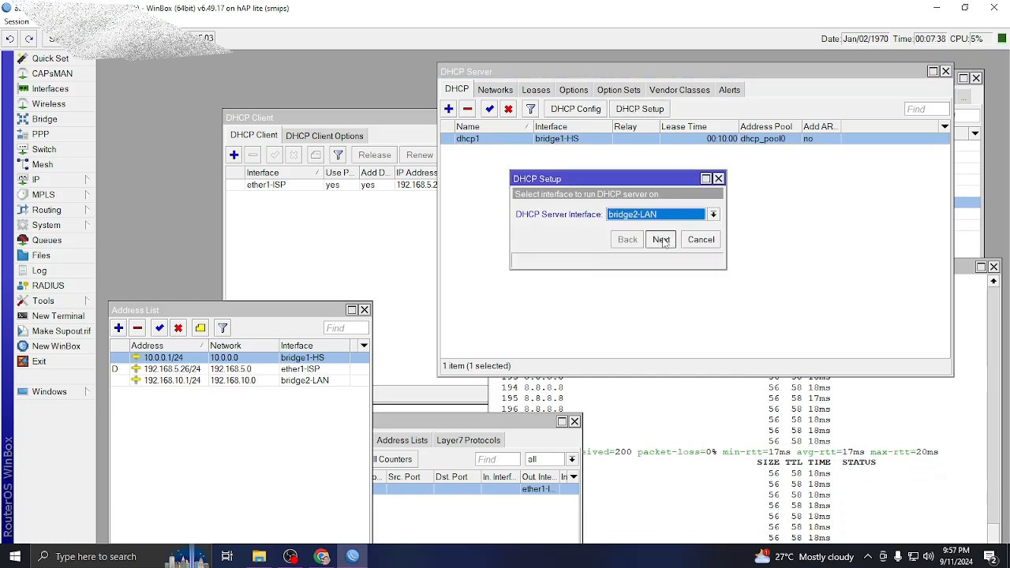
left_click(662, 240)
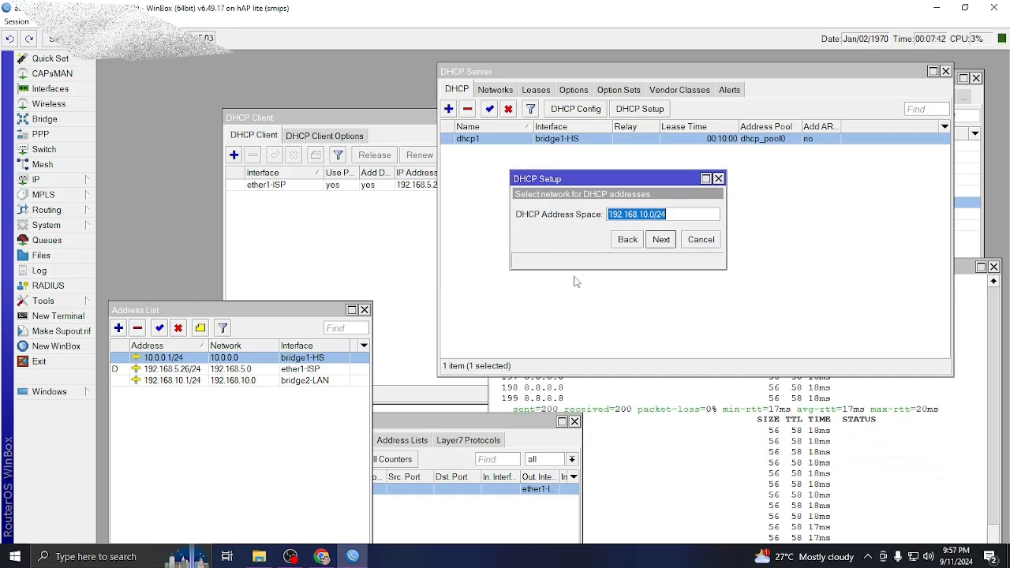
left_click(665, 243)
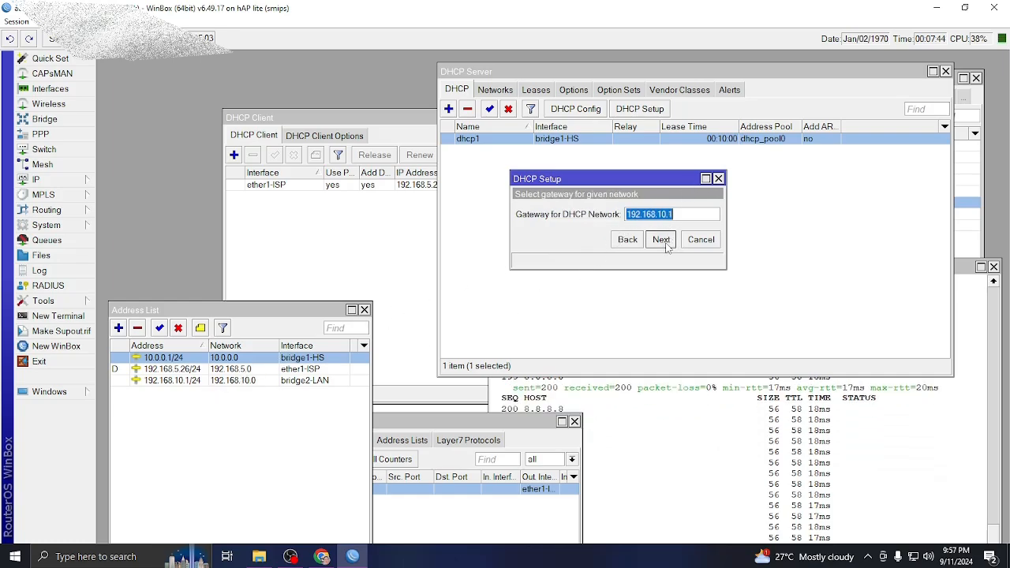
left_click(665, 244)
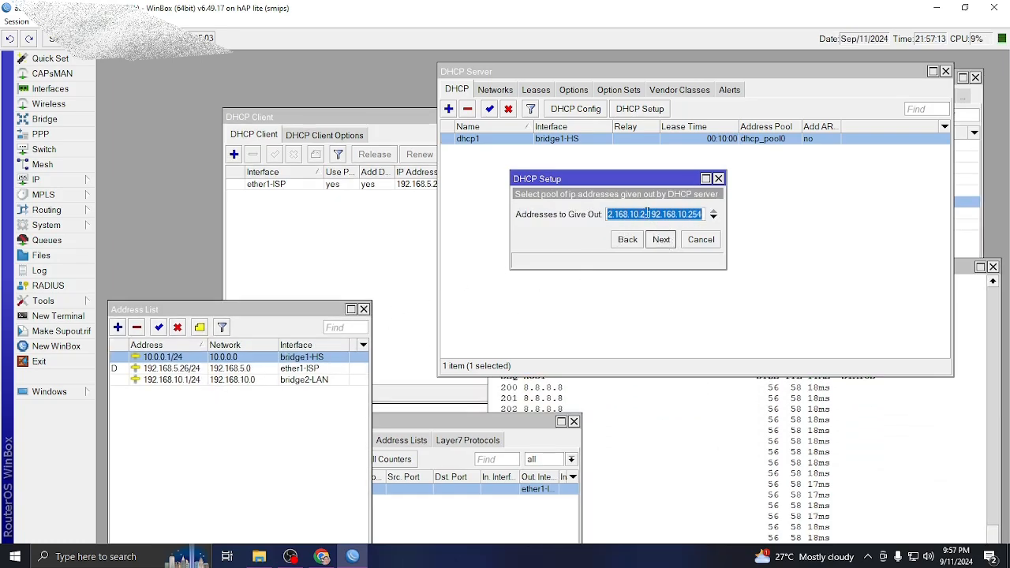
left_click(662, 240)
left_click(661, 240)
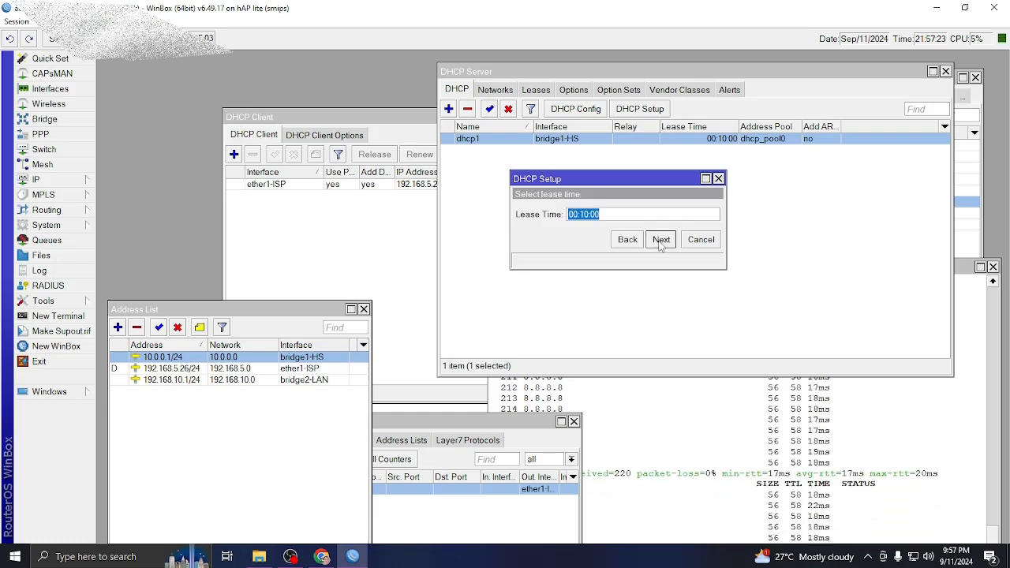
left_click(661, 240)
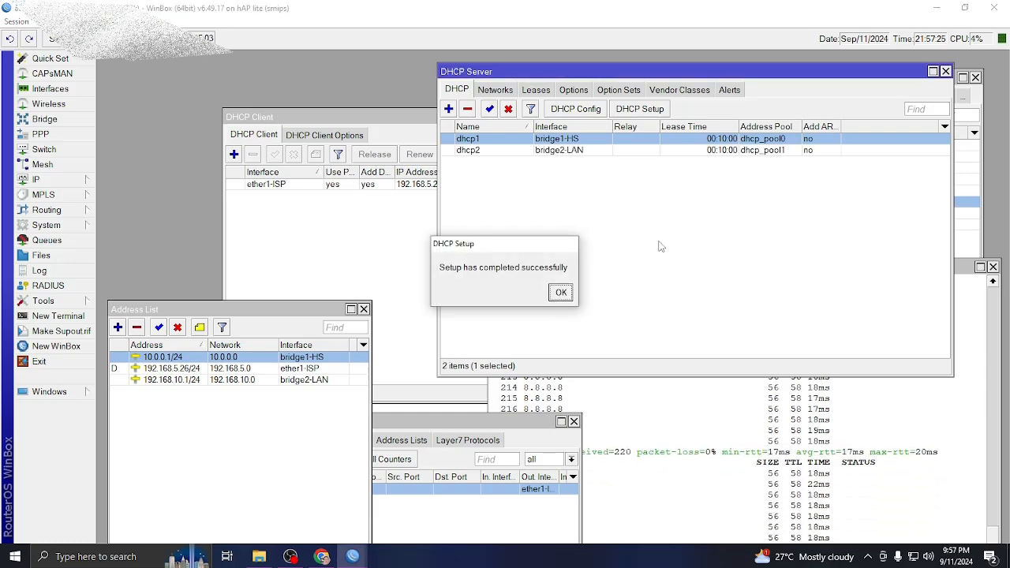
left_click(561, 293)
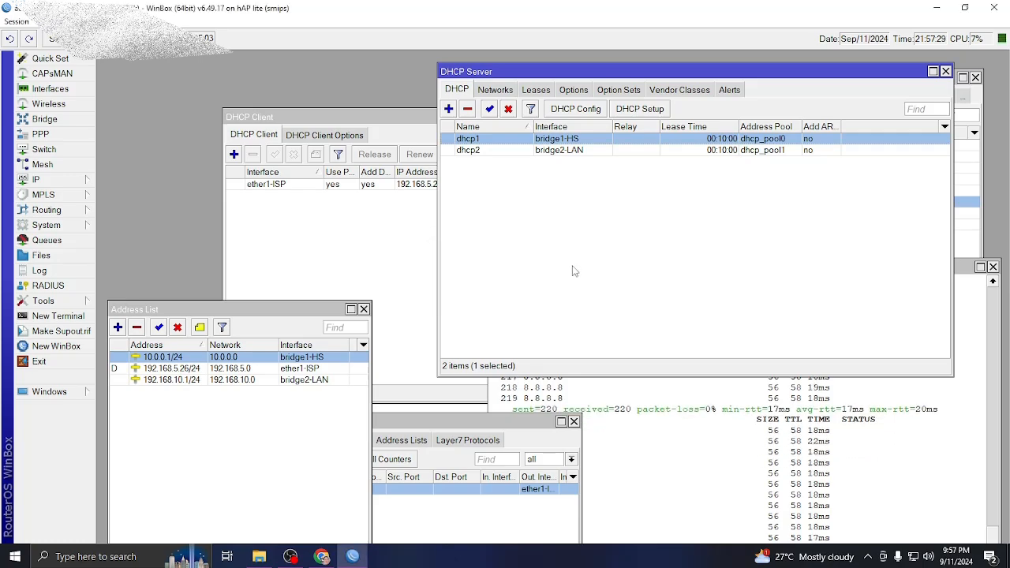
Review the dhcp1 and dhcp2 entries in the DHCP Server list.
left_click(471, 152)
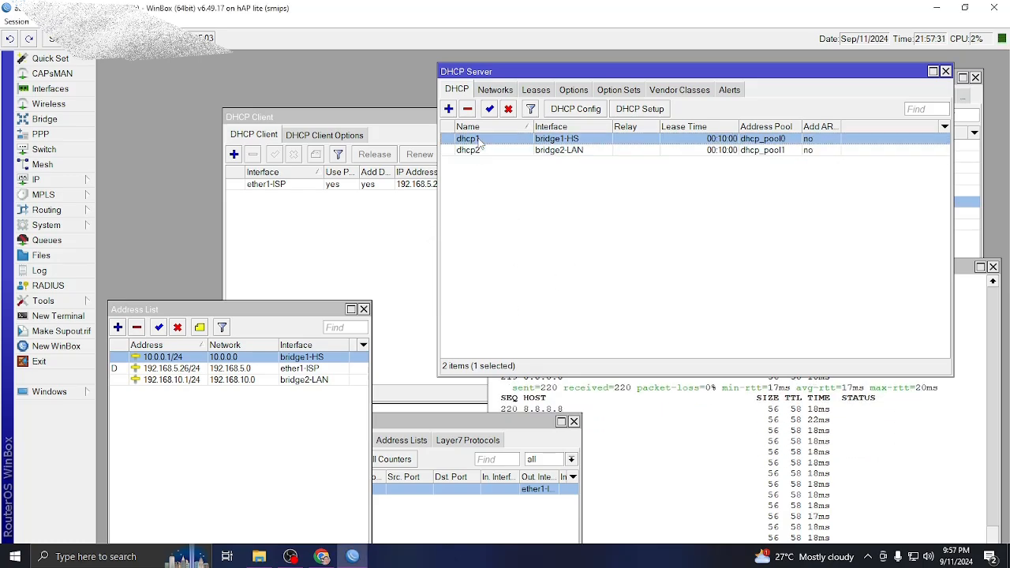
left_click(563, 140)
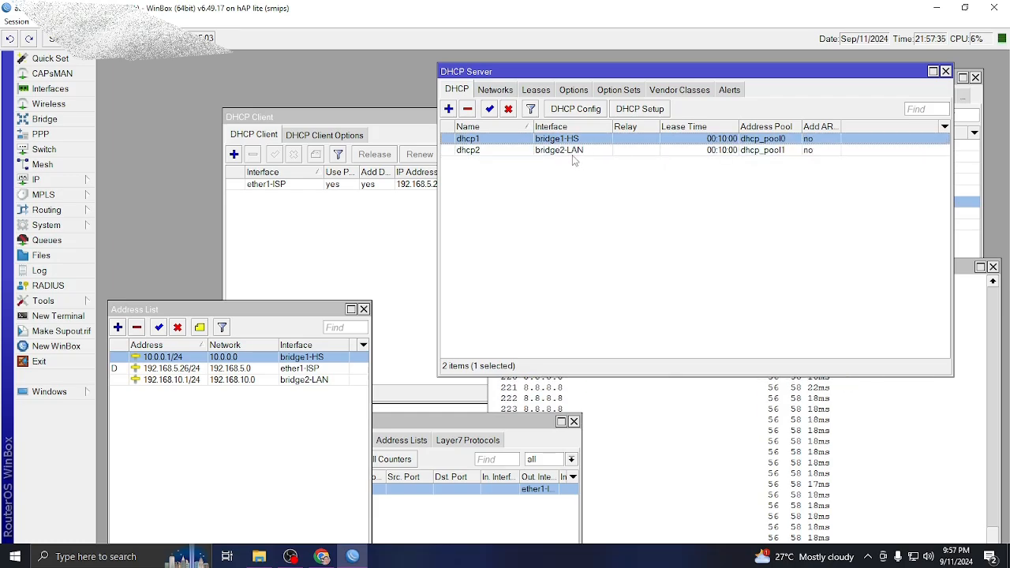
left_click(574, 153)
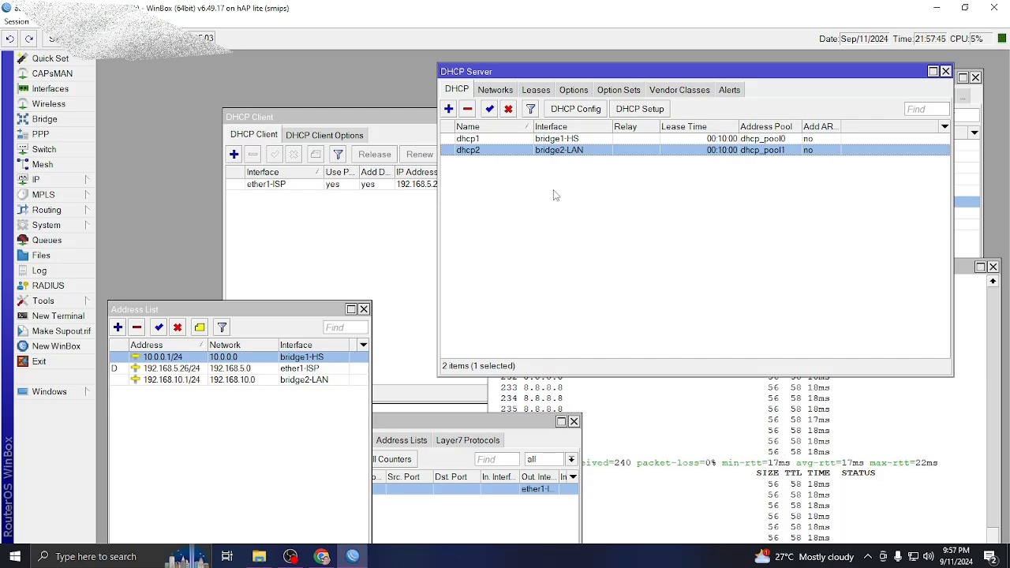
left_click(54, 183)
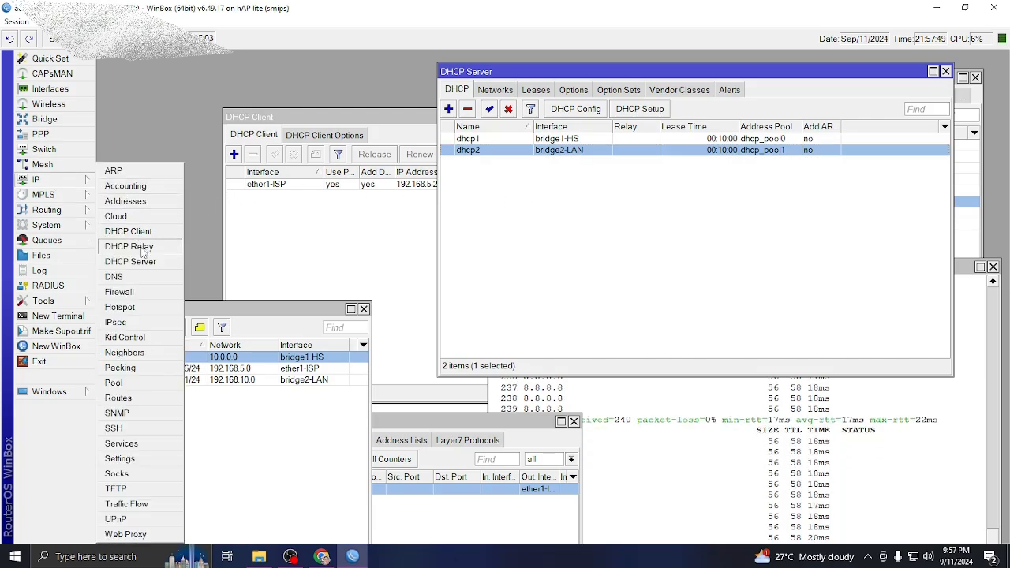
Open the IP Pool list and rename dhcp_pool0 to HS.
left_click(115, 383)
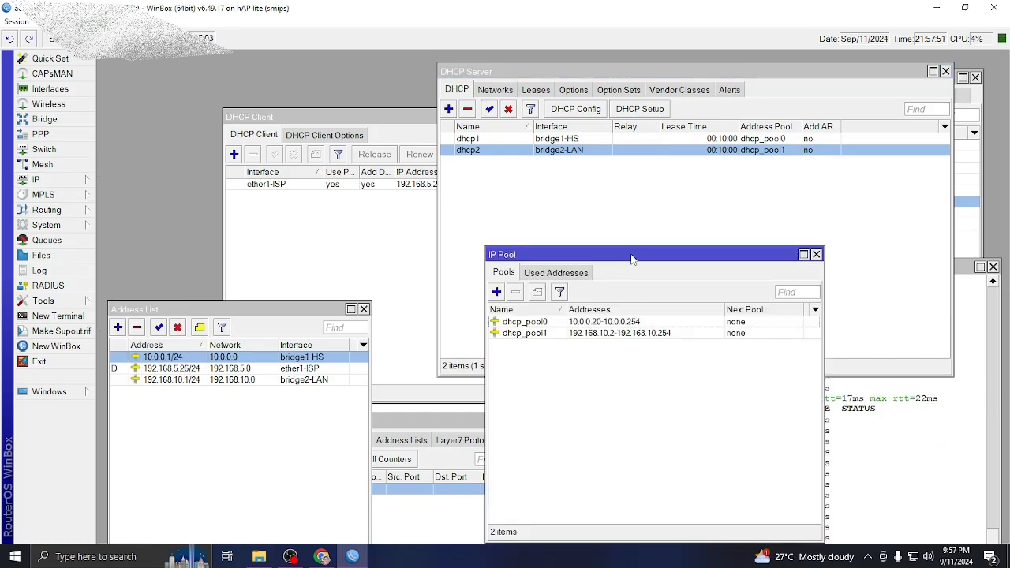
left_click_drag(631, 258, 557, 251)
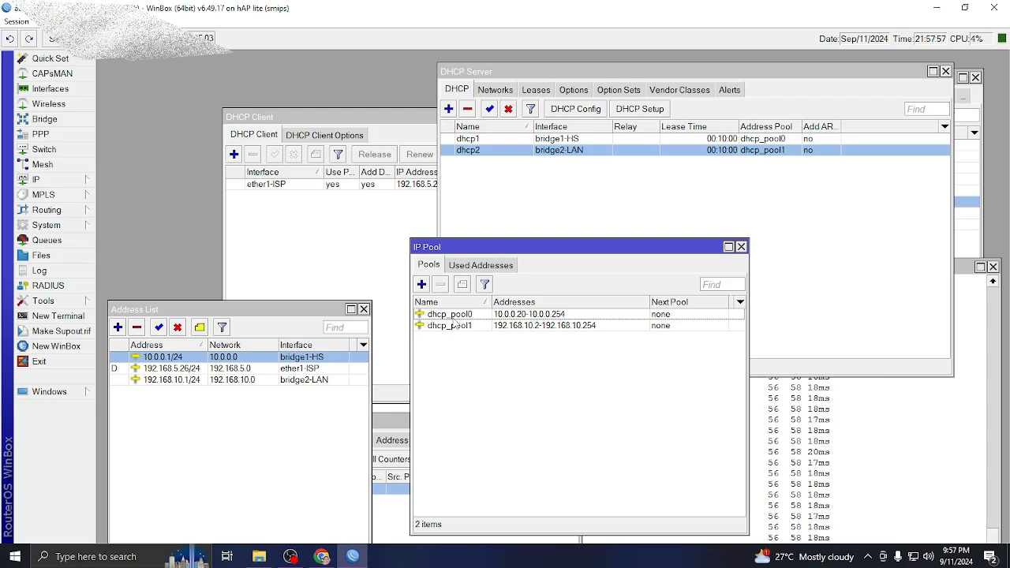
left_click(511, 316)
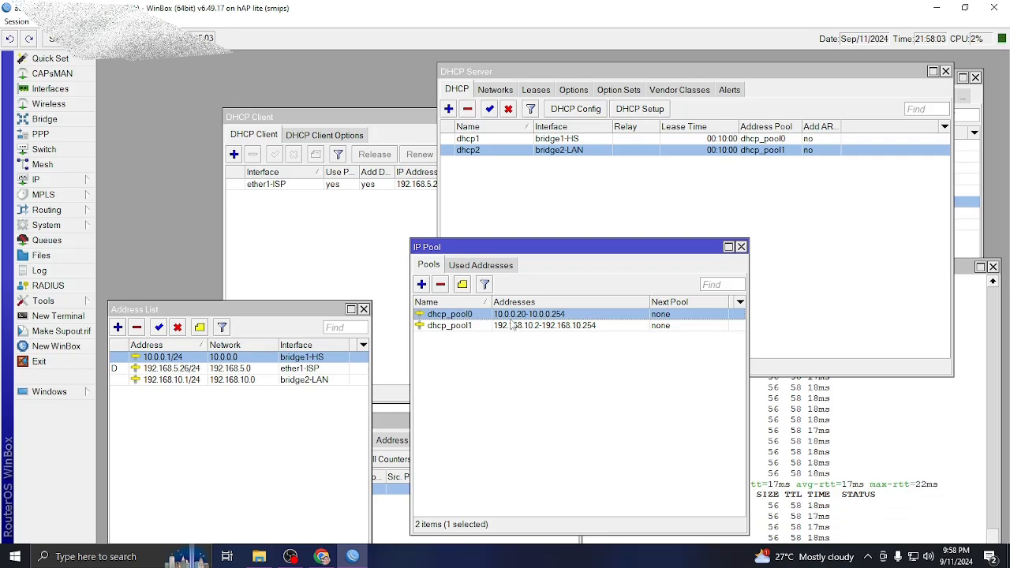
double_click(468, 315)
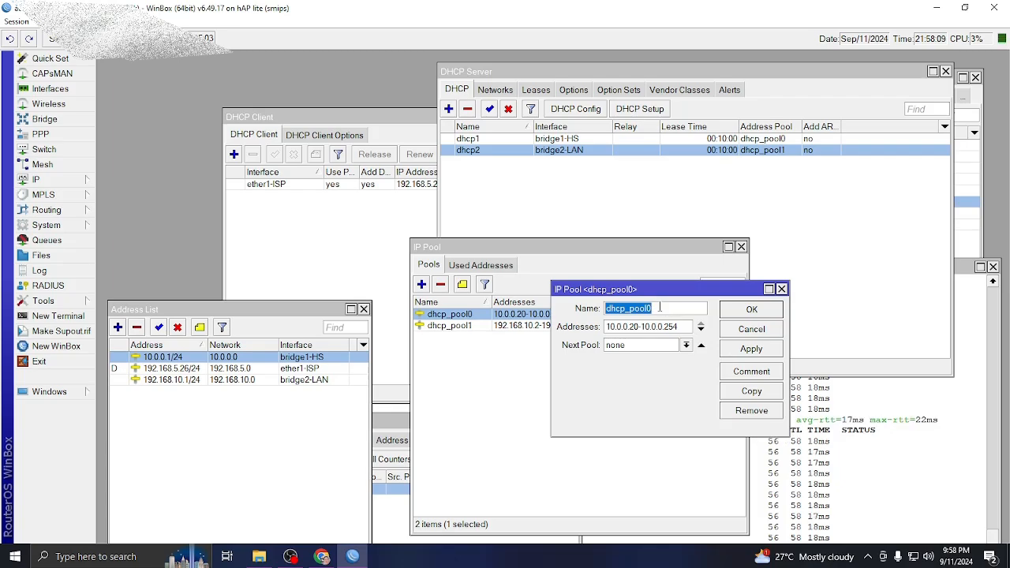
type("HS")
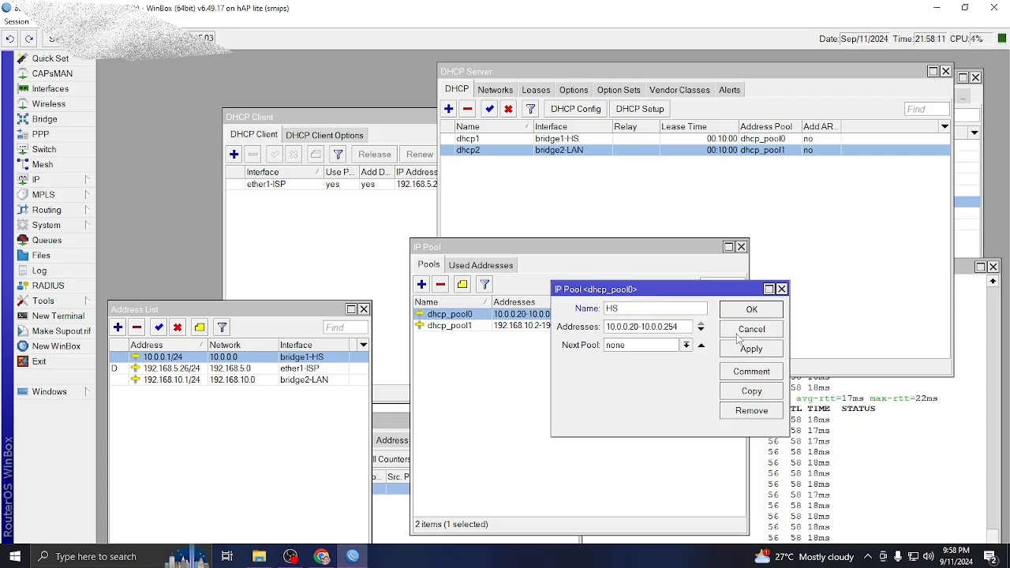
left_click(751, 349)
left_click(752, 309)
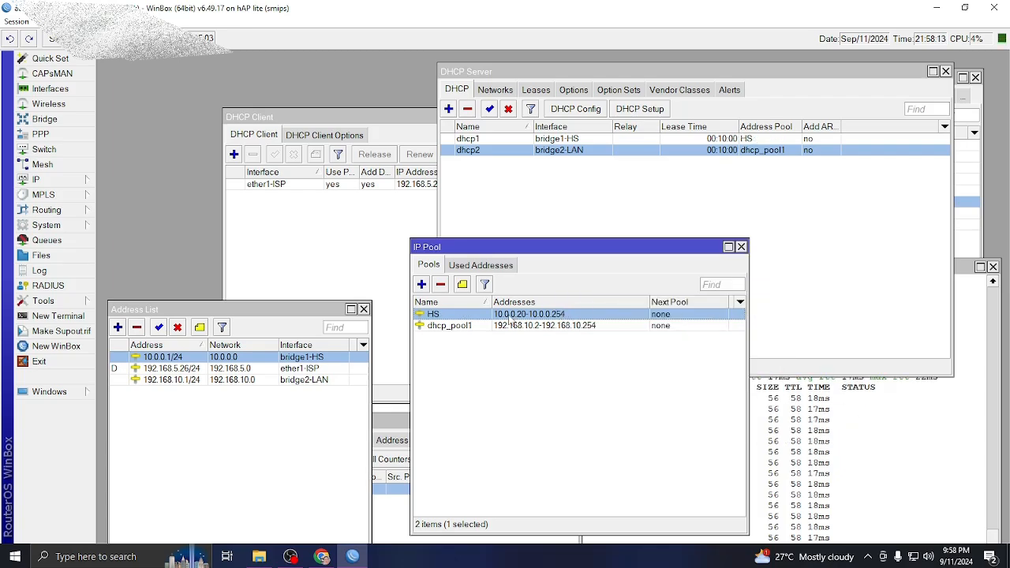
Rename dhcp_pool1 to LAN.
double_click(466, 326)
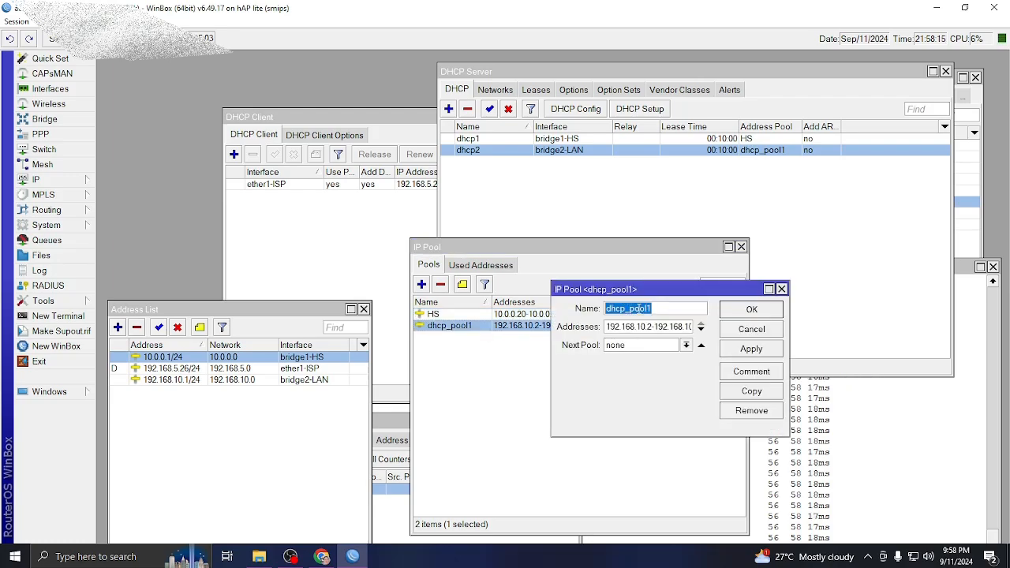
type("LAN")
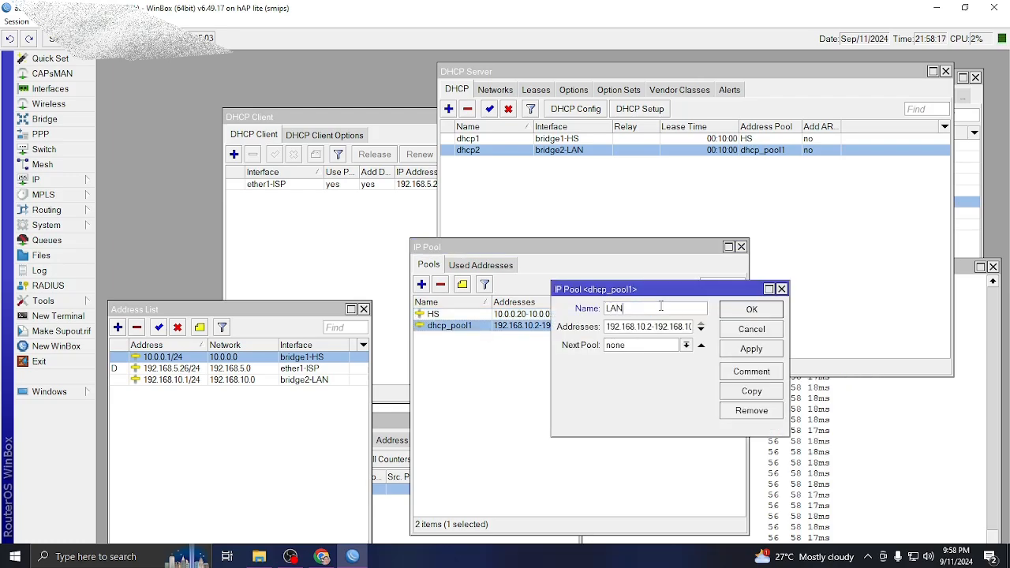
left_click(754, 348)
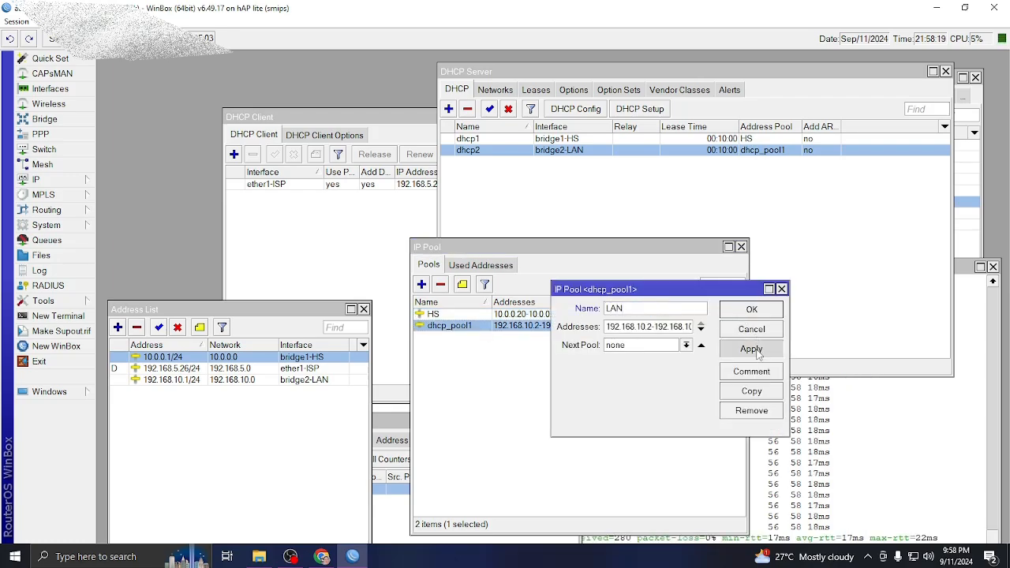
left_click(751, 310)
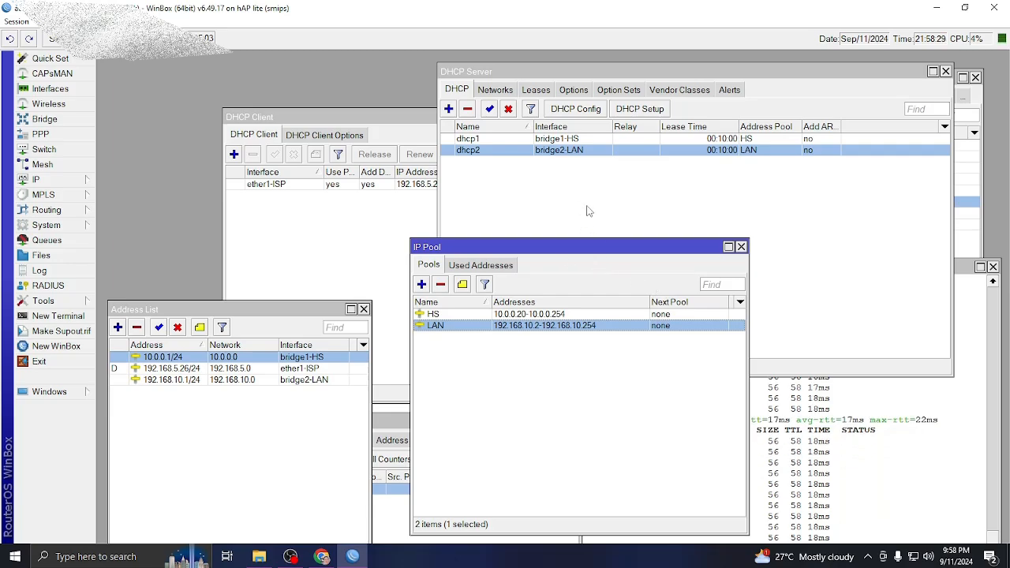
Open IP Hotspot, start Hotspot Setup, and arrange the wizard in view.
left_click(45, 182)
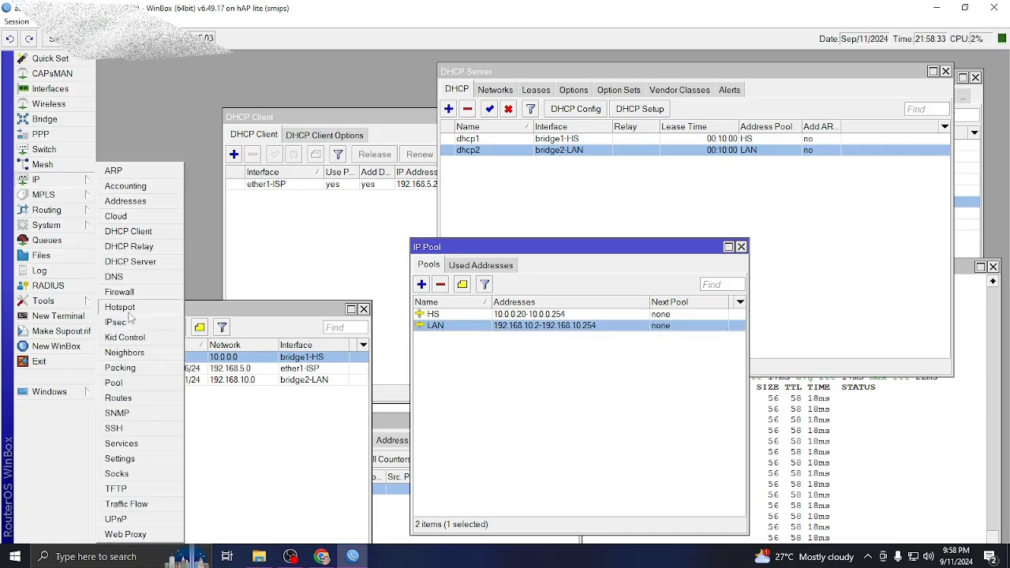
left_click(125, 308)
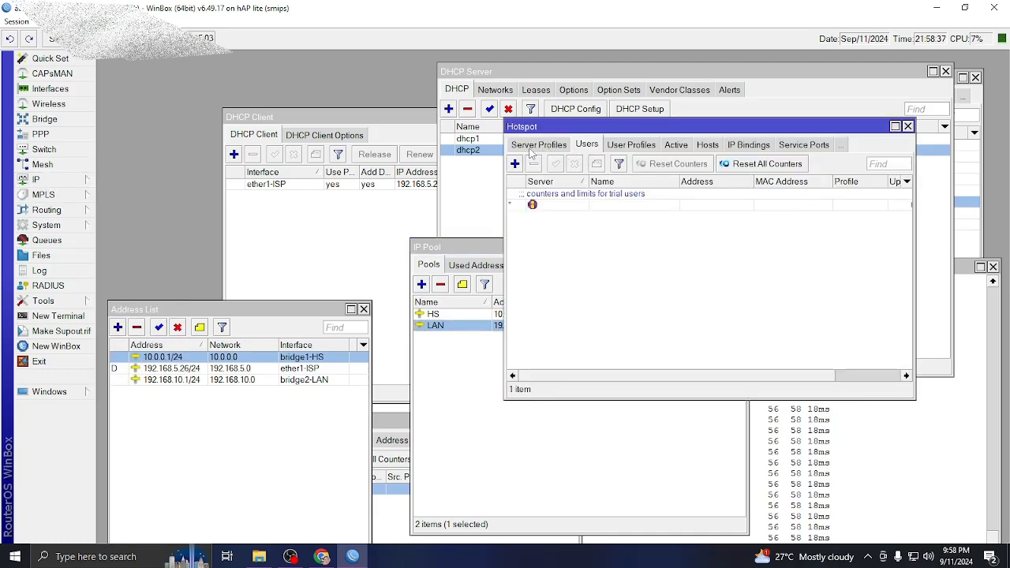
left_click(531, 148)
left_click(527, 147)
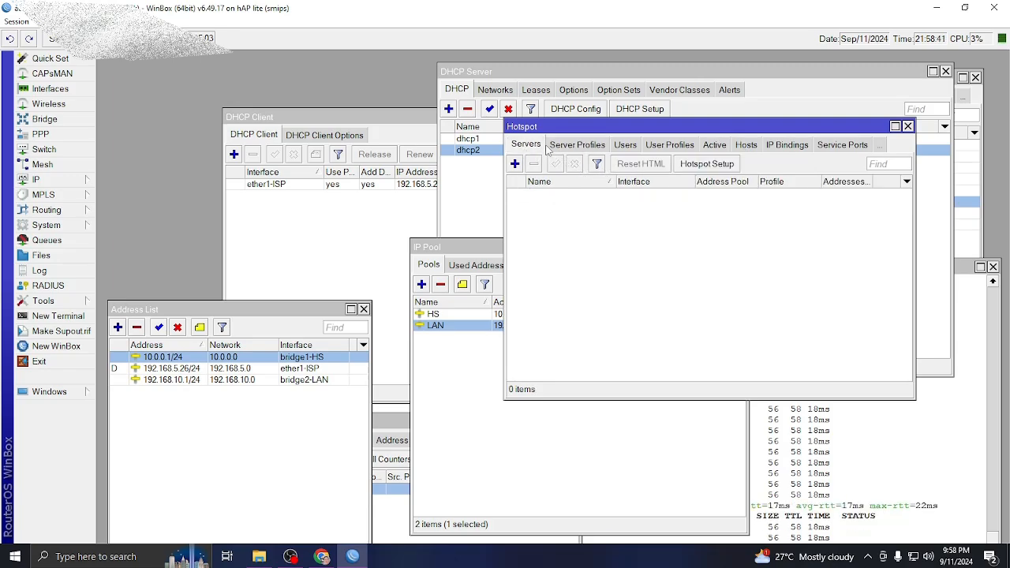
left_click(707, 166)
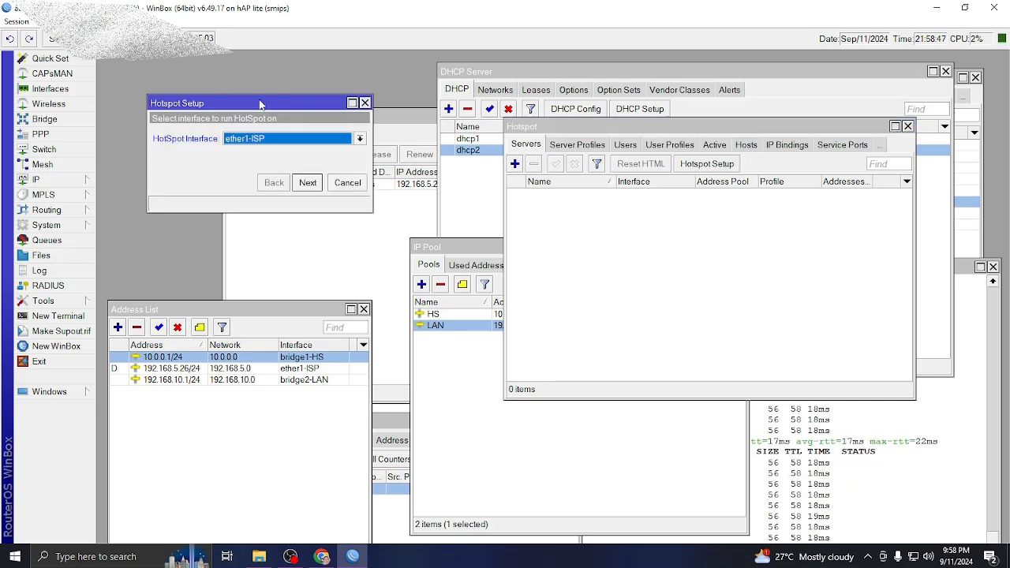
left_click_drag(260, 104, 681, 232)
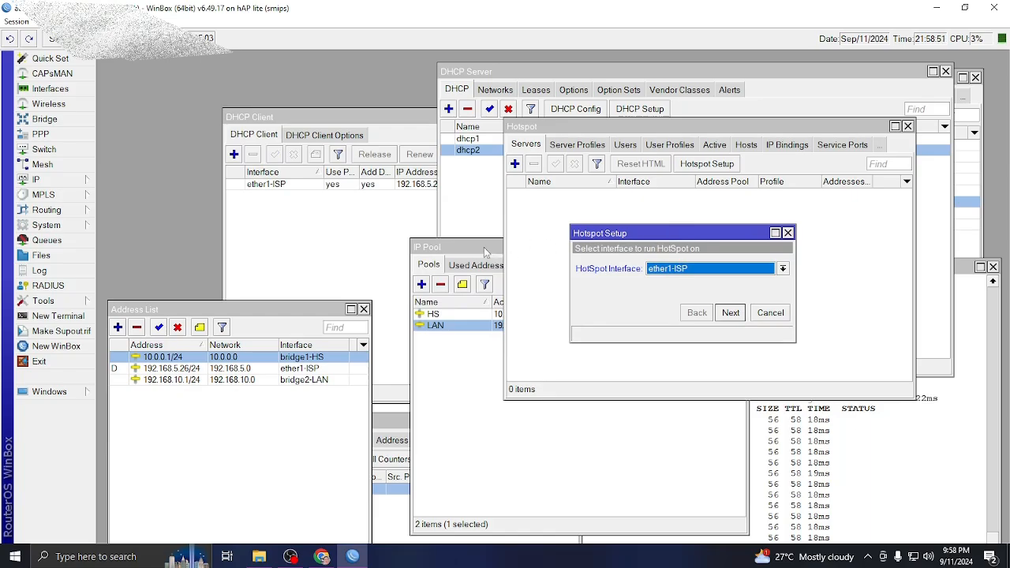
left_click_drag(560, 71, 584, 357)
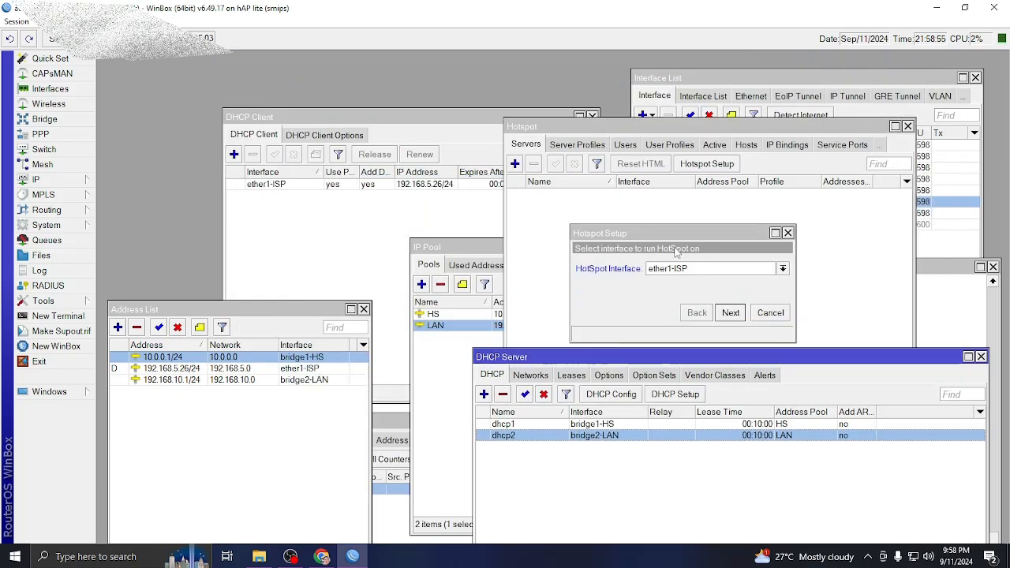
left_click_drag(677, 229, 661, 194)
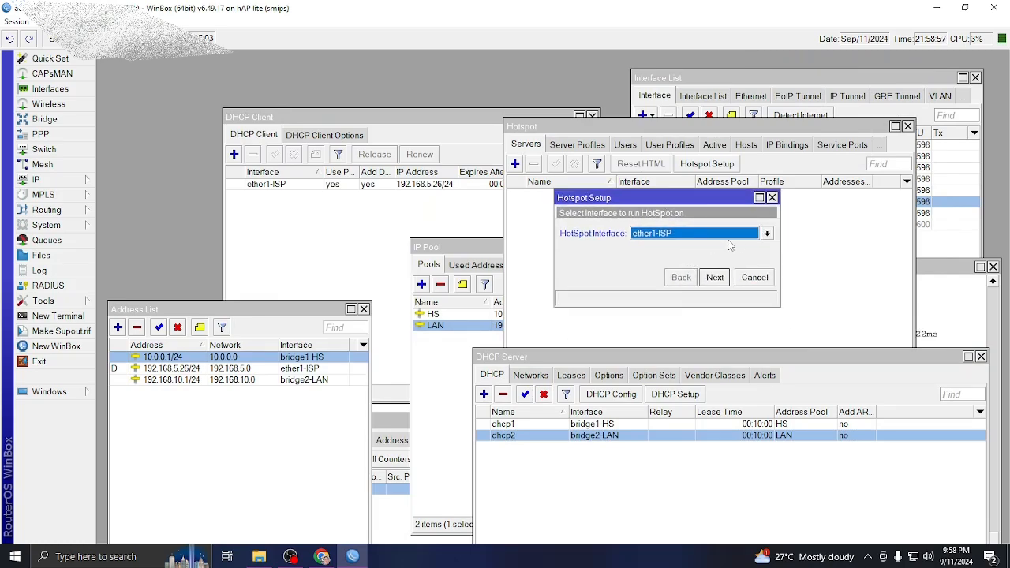
Set hotspot interface bridge1-HS, address 10.0.0.1/24, pool 10.0.0.20–10.0.0.254, no certificate, no SMTP.
left_click(767, 233)
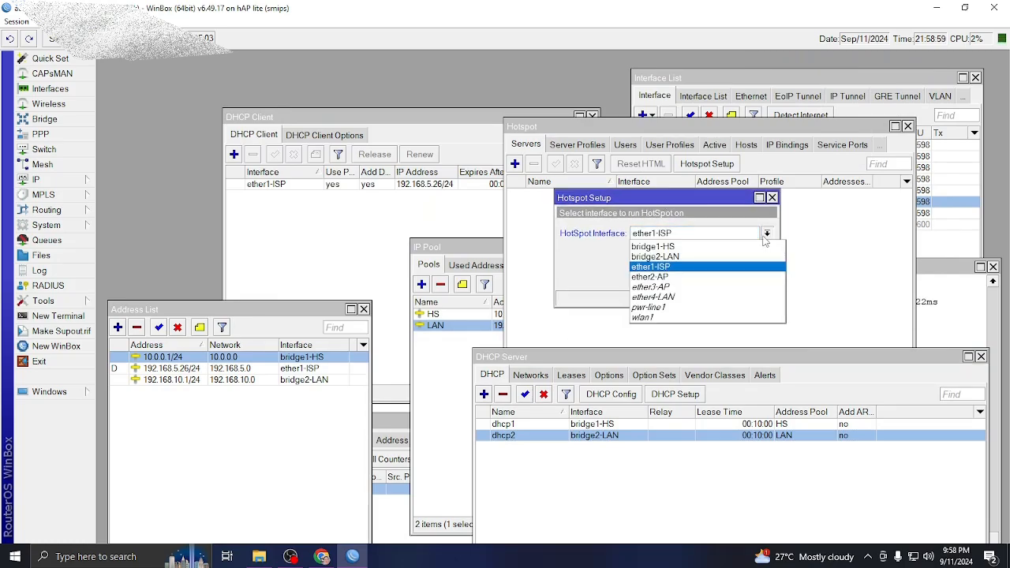
left_click(713, 246)
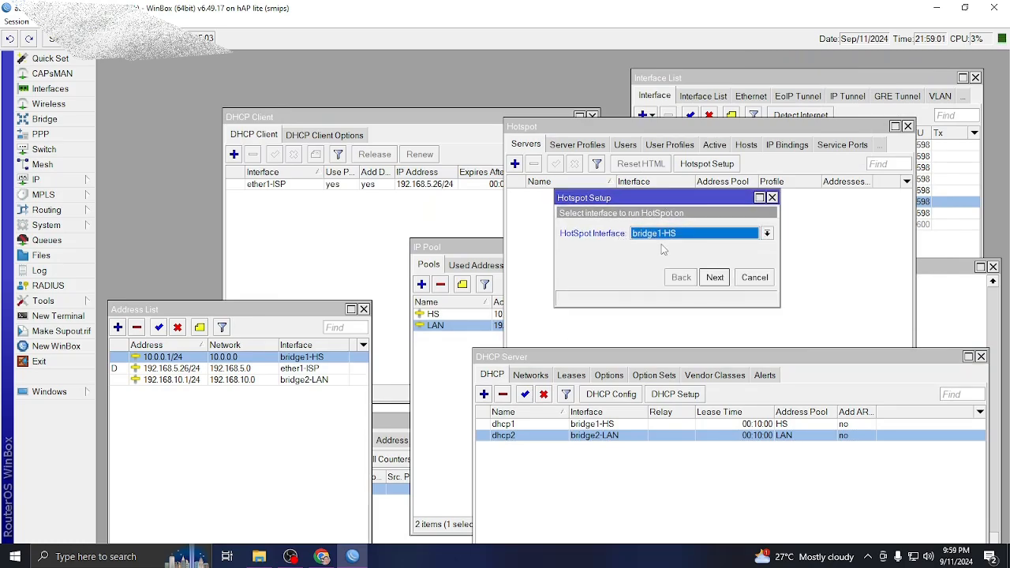
left_click(714, 278)
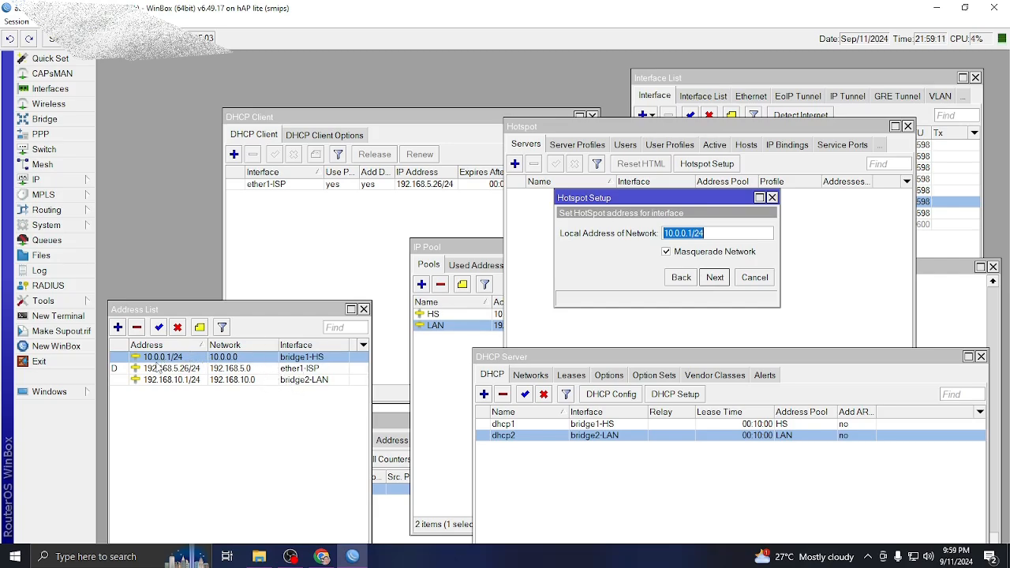
left_click(716, 283)
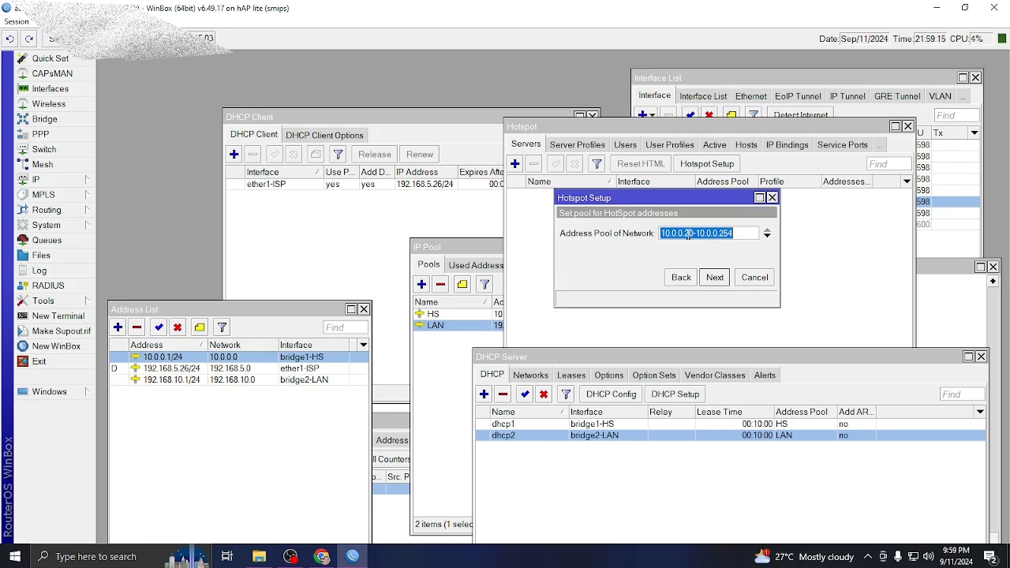
left_click(473, 251)
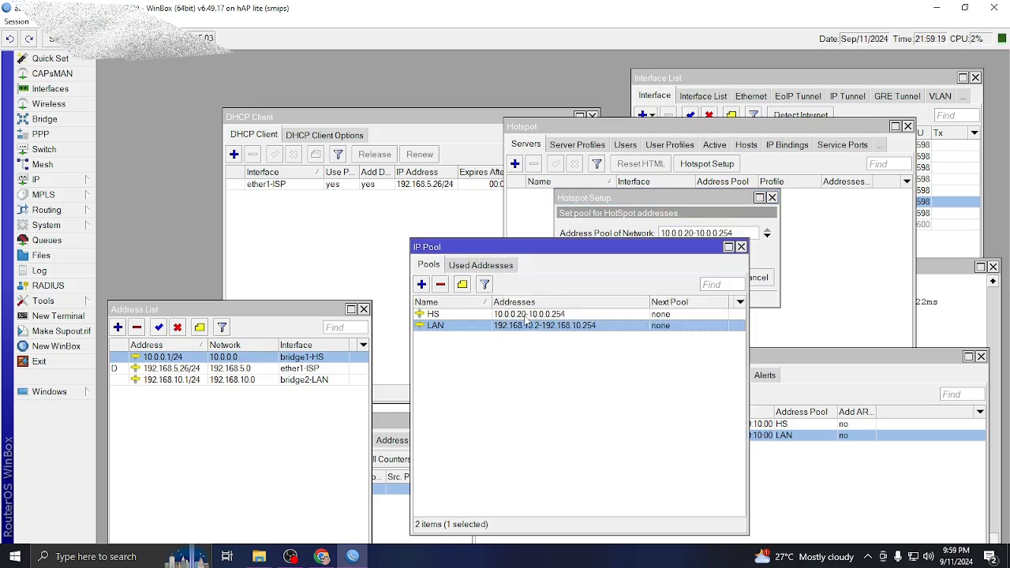
left_click_drag(576, 247, 640, 350)
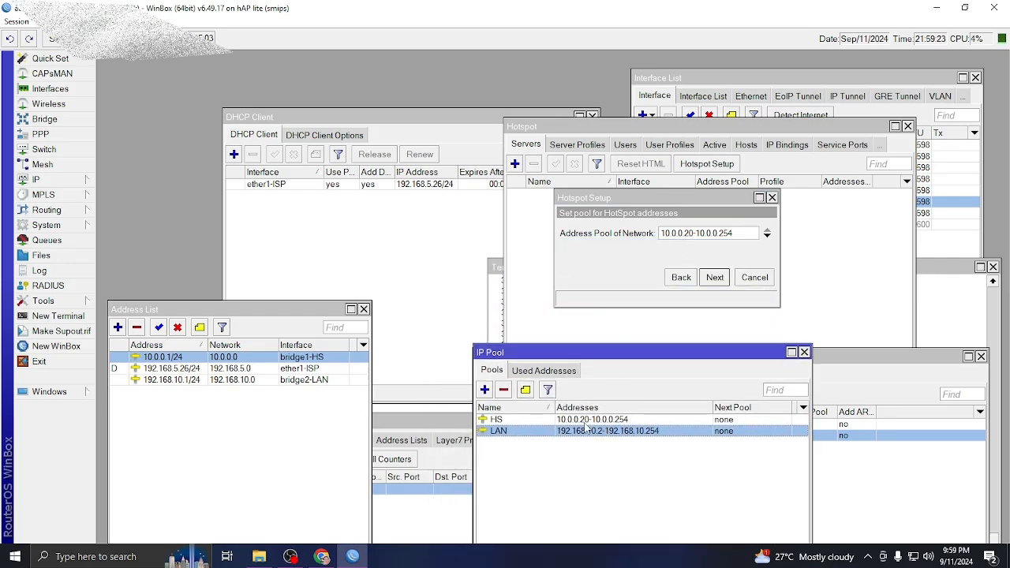
left_click(717, 278)
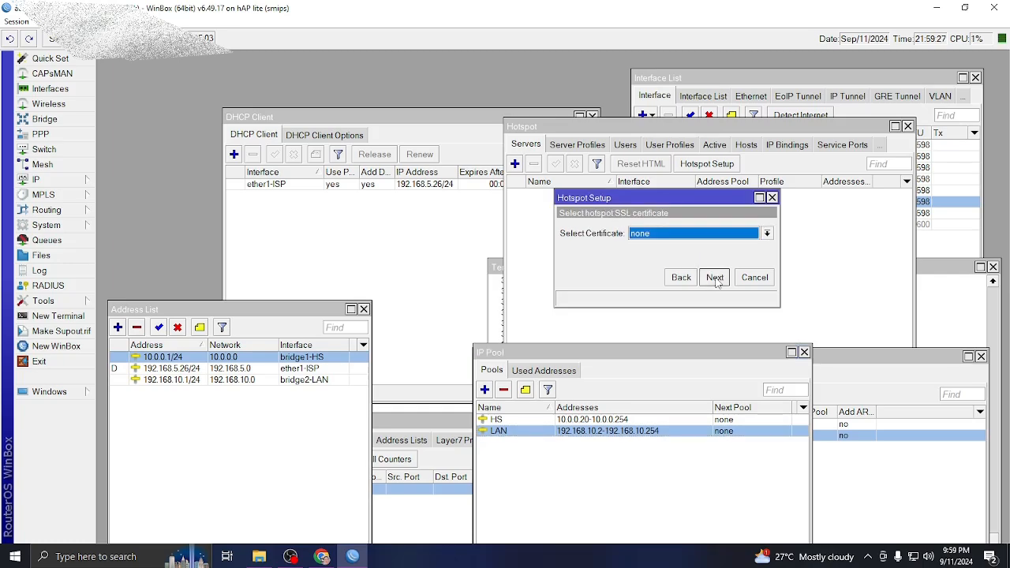
left_click(714, 277)
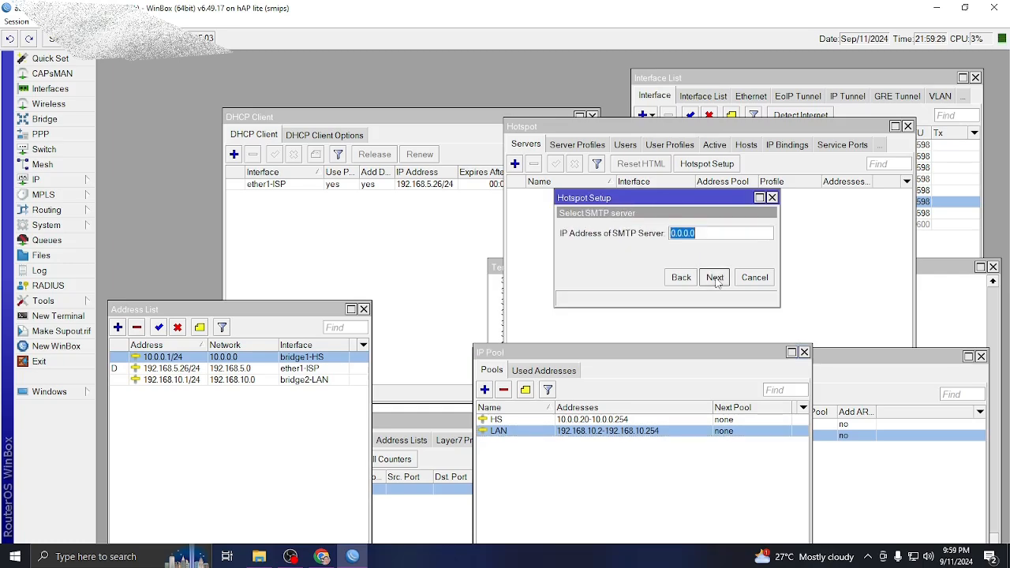
left_click(716, 280)
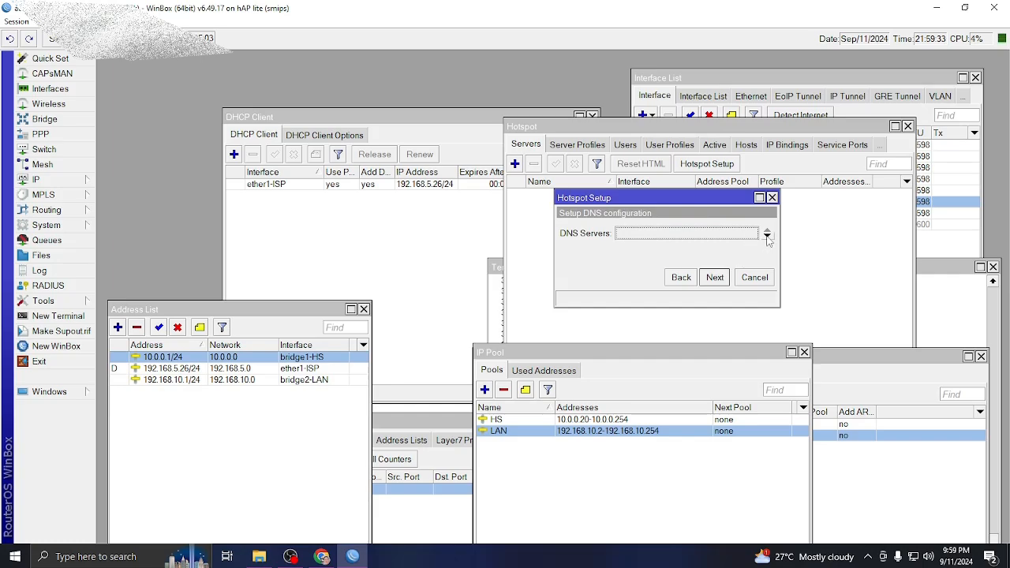
Enter DNS servers 8.8.8.8 and 8.8.4.4, leave DNS name empty, and finish.
left_click(760, 236)
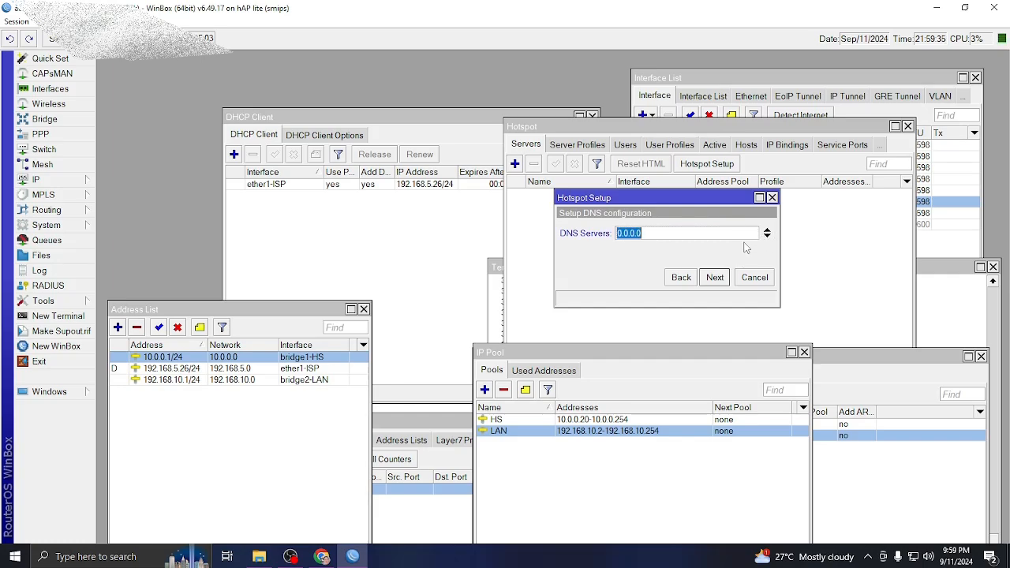
type("8.8.8")
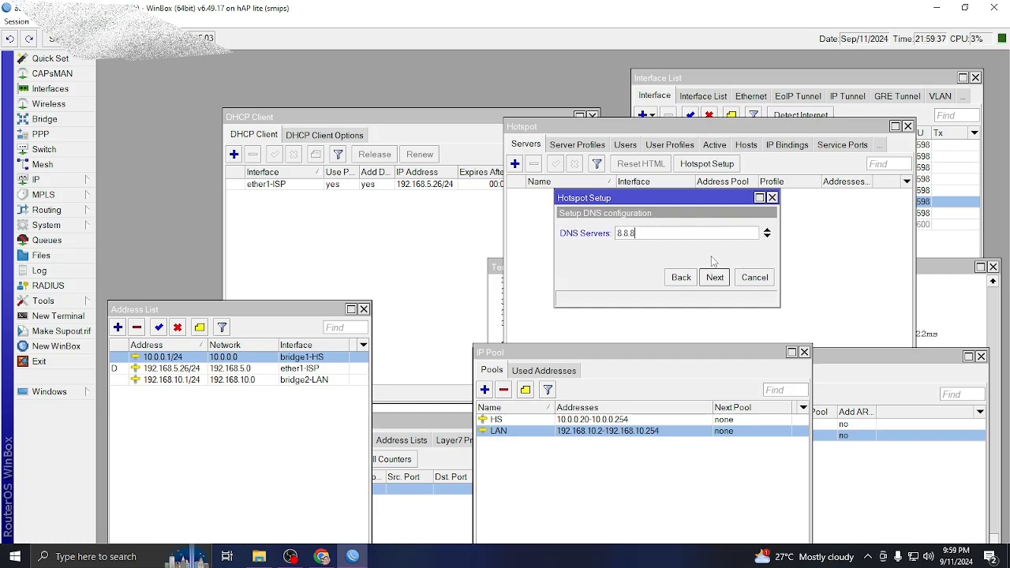
type(".8")
left_click(766, 237)
type("8")
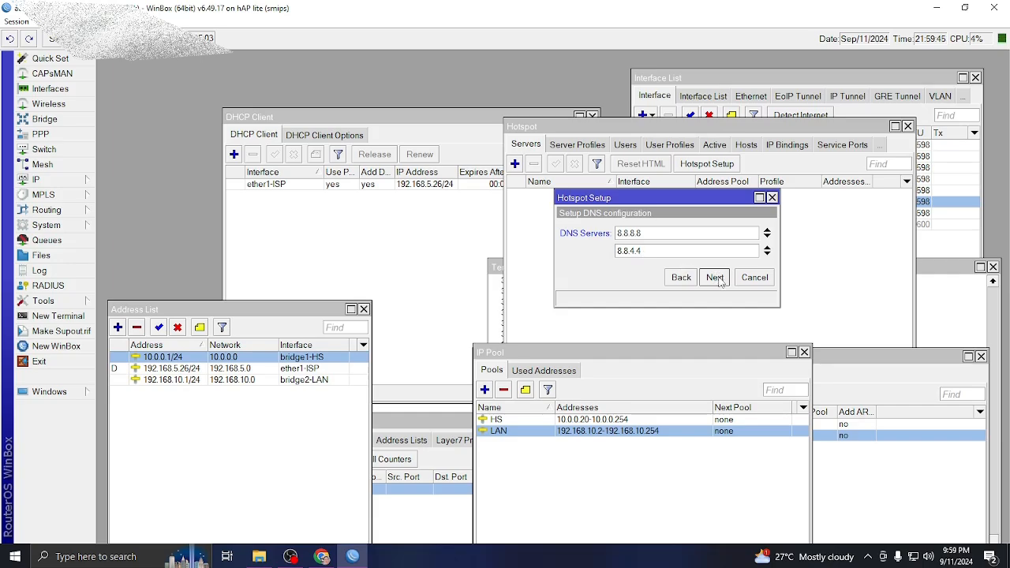
left_click(715, 278)
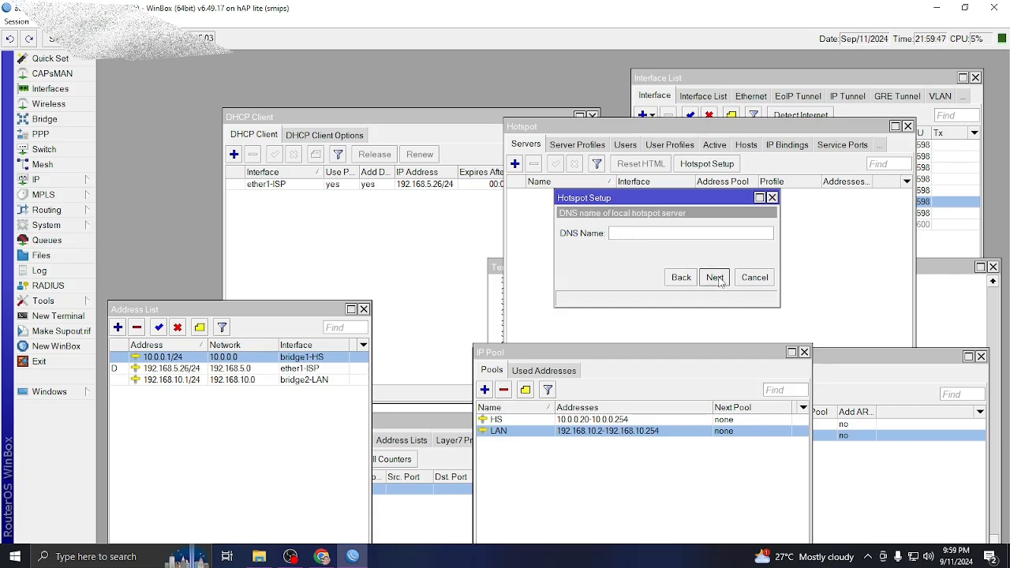
left_click(716, 278)
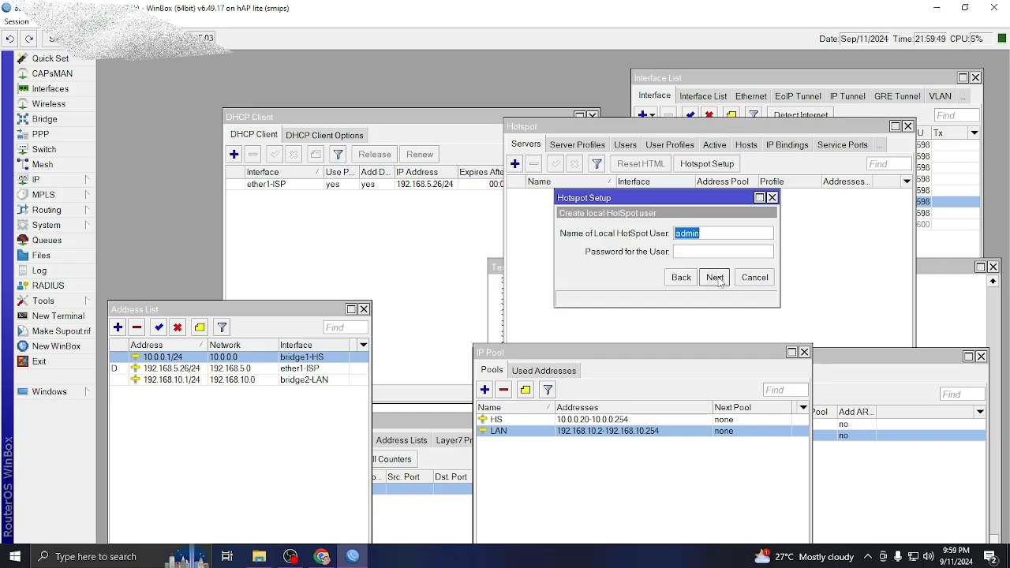
left_click(716, 278)
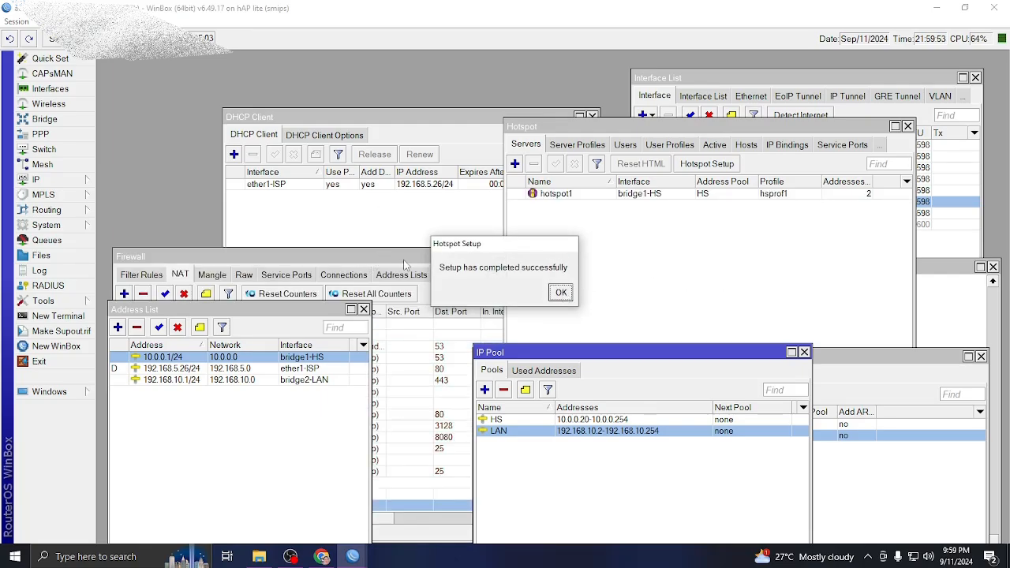
Dismiss the completion message and review the Firewall NAT list's new hotspot redirect rules.
left_click(561, 293)
left_click_drag(450, 258, 442, 189)
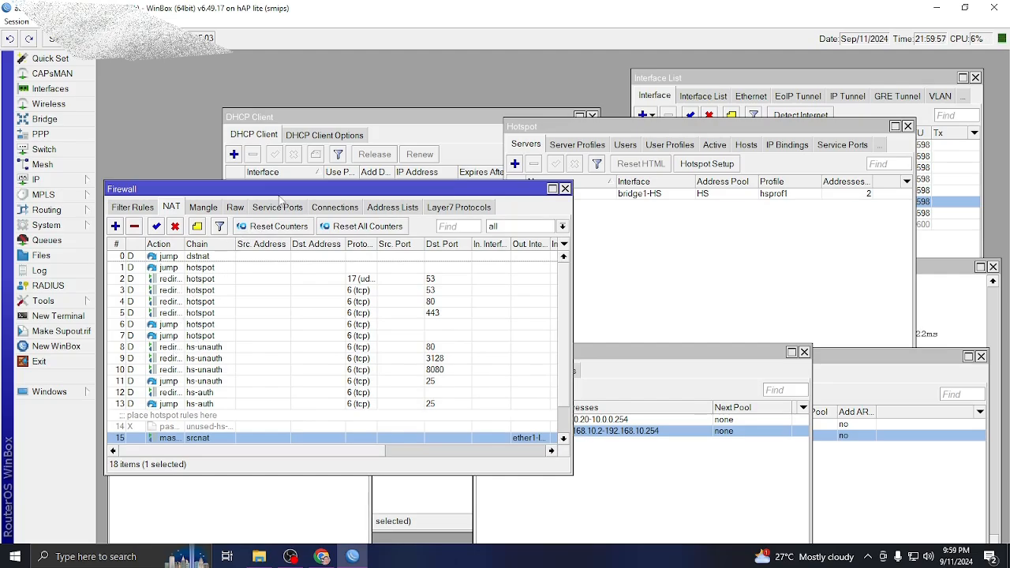
left_click_drag(280, 190, 571, 83)
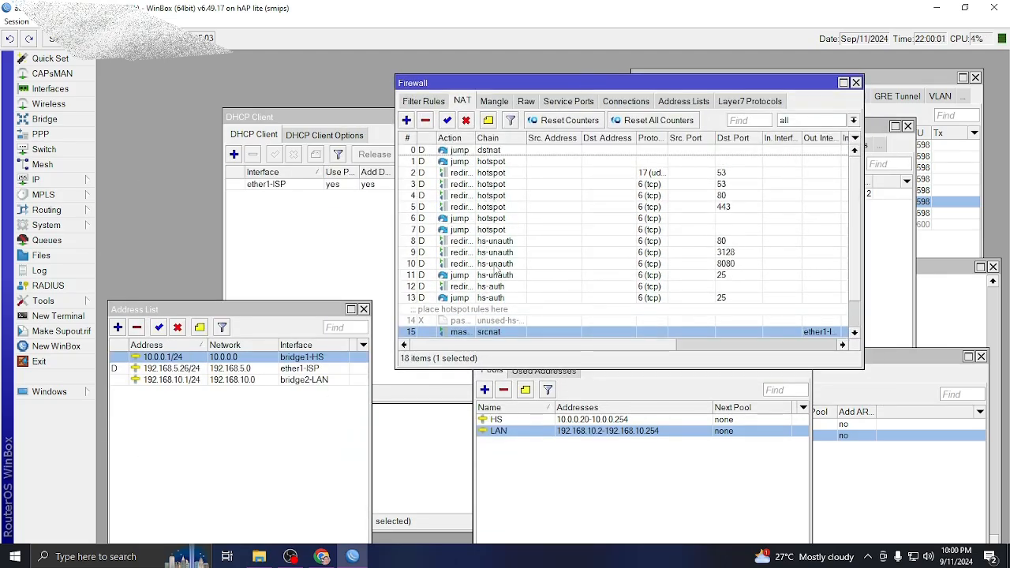
scroll(501, 249, "down", 5)
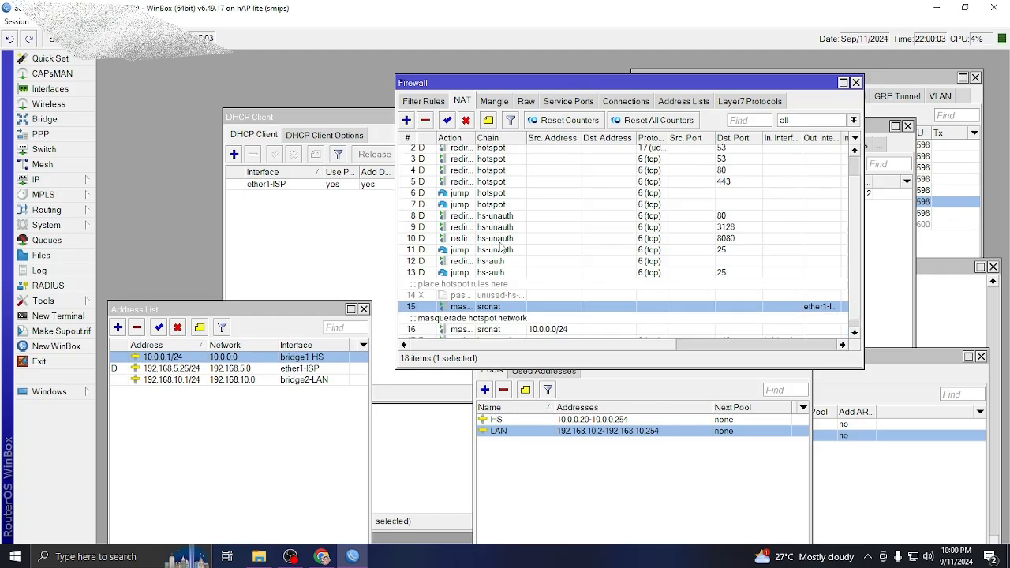
scroll(474, 284, "up", 5)
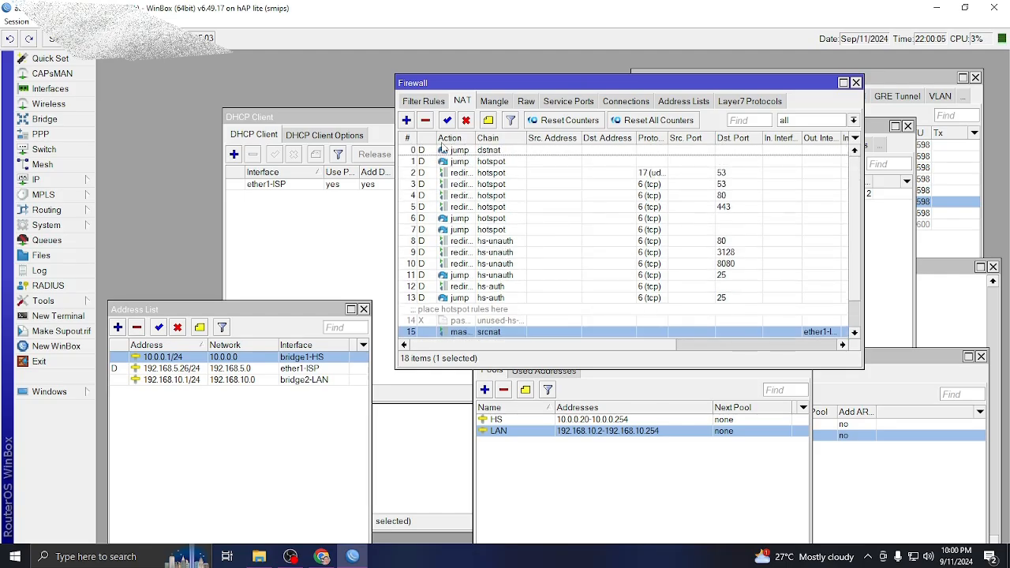
left_click(41, 255)
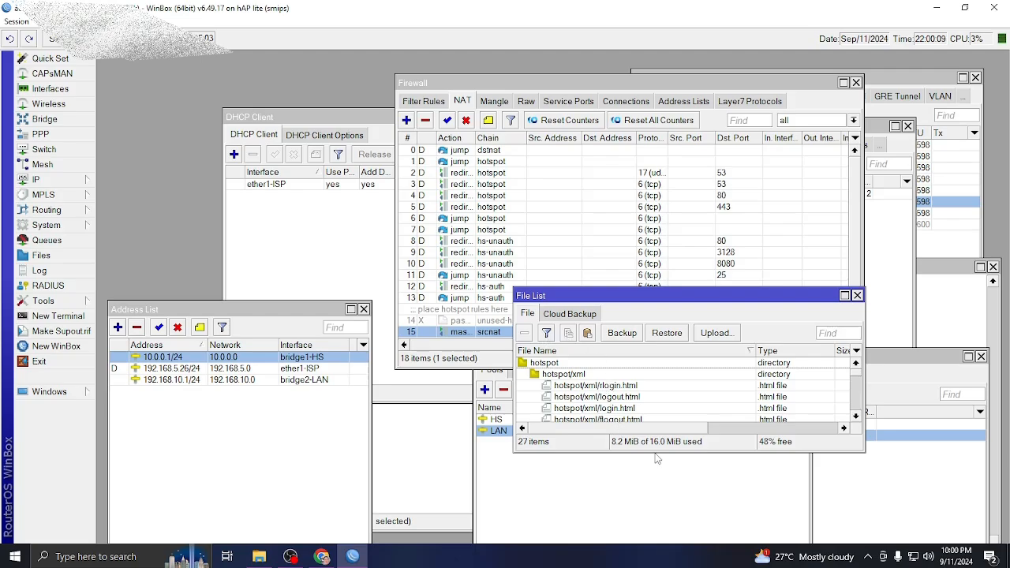
Enlarge and reposition the File List showing the hotspot folder, then close the Firewall window.
left_click_drag(656, 452, 655, 542)
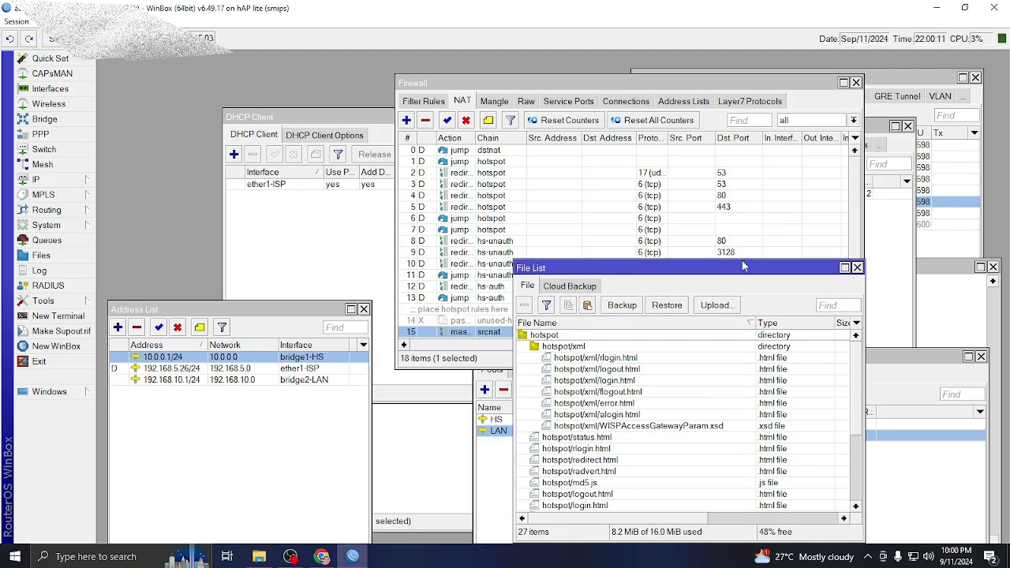
left_click_drag(720, 272, 777, 198)
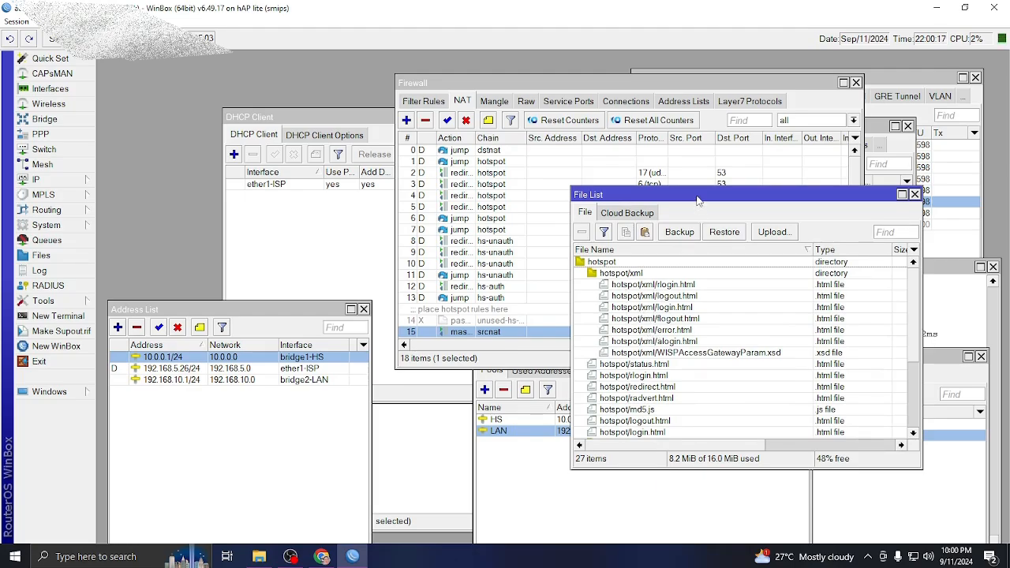
left_click_drag(698, 201, 281, 258)
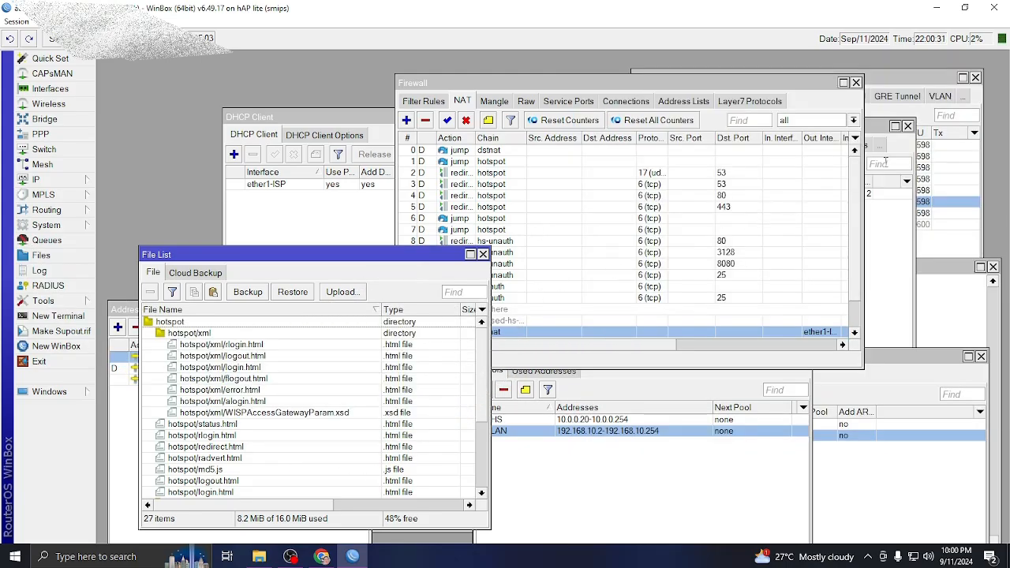
left_click(856, 82)
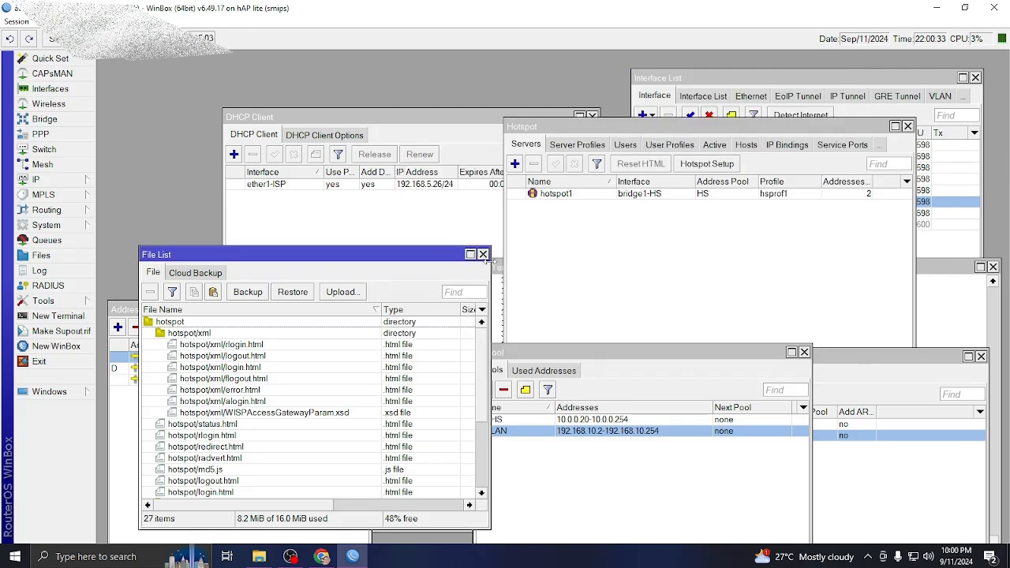
Close the leftover file list, IP pool, DHCP server and address list windows.
left_click(483, 255)
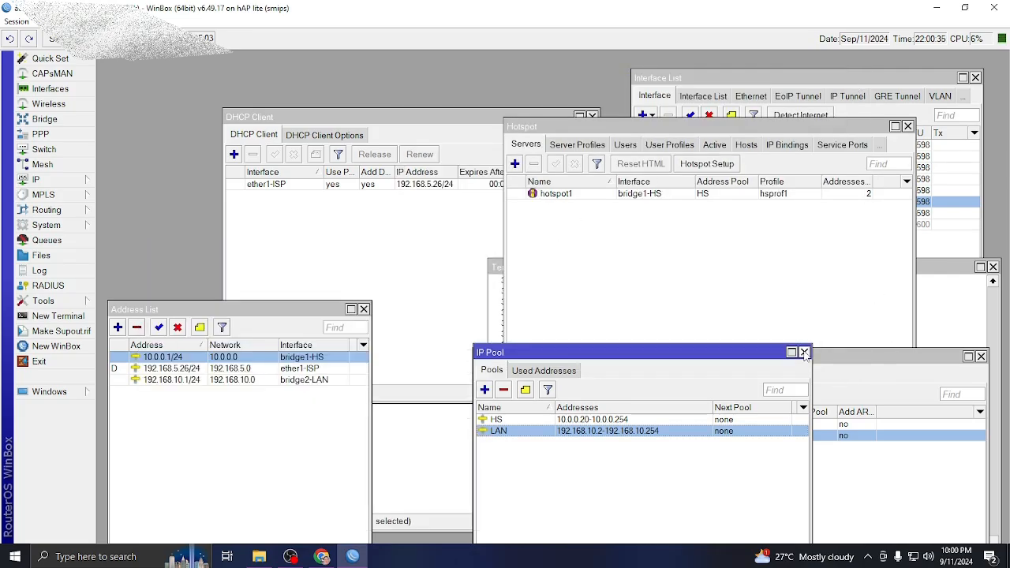
left_click(804, 353)
left_click(981, 356)
left_click(366, 318)
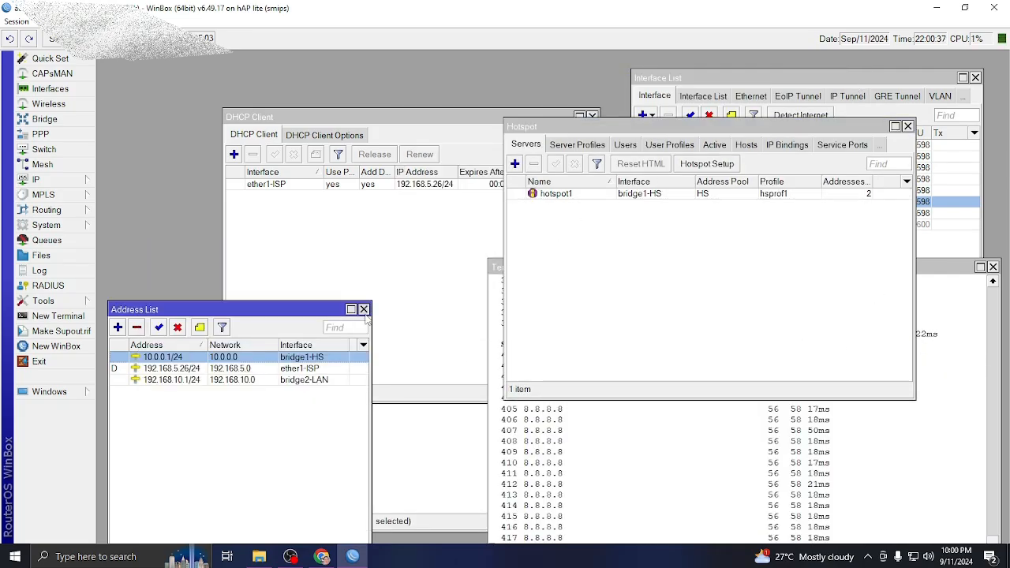
left_click(364, 311)
left_click(452, 133)
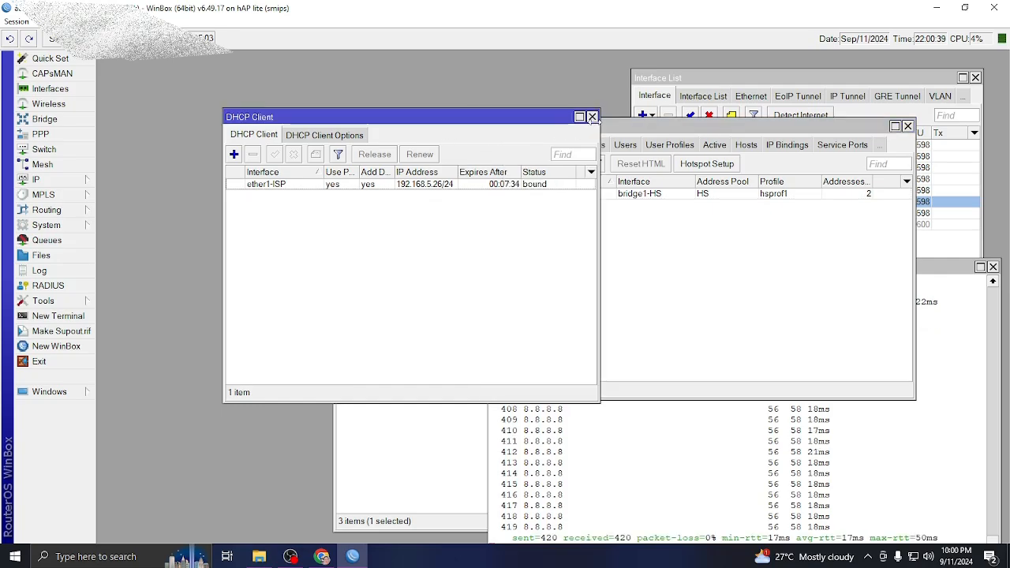
Close the DHCP Client, ping terminal, Hotspot, Bridge and Interface List windows.
left_click(592, 117)
left_click(993, 267)
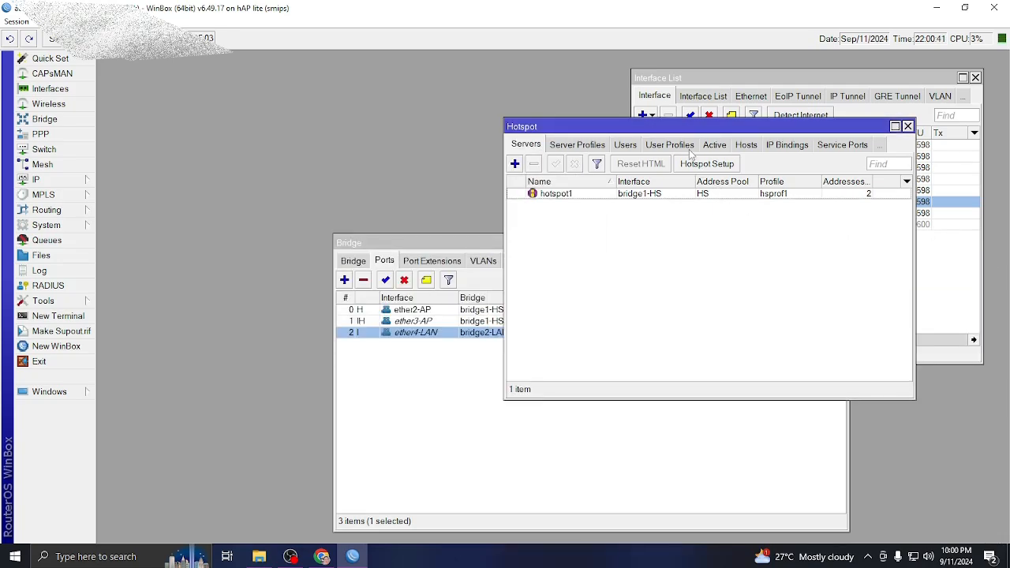
left_click_drag(676, 125, 366, 107)
left_click(595, 110)
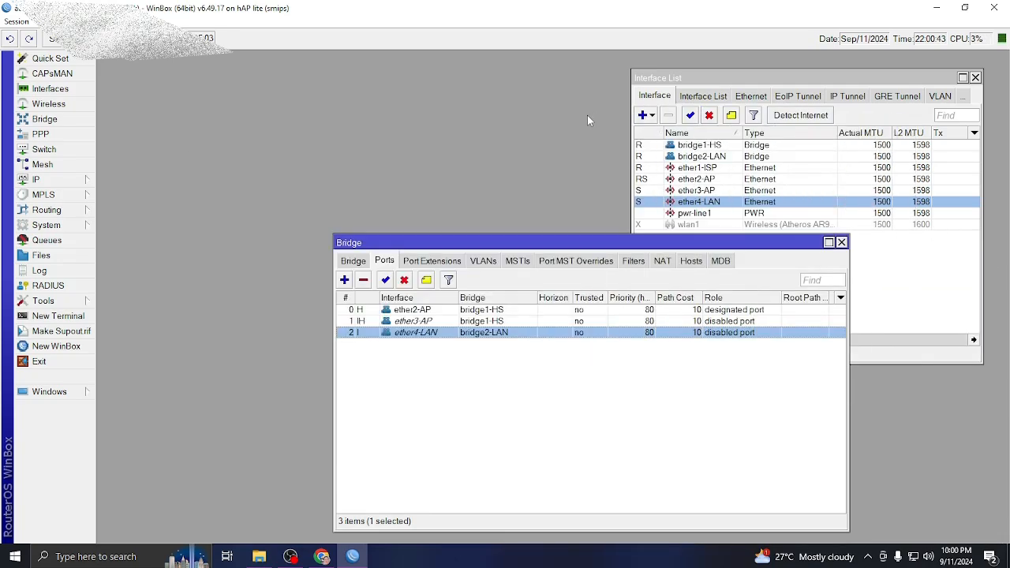
left_click(841, 243)
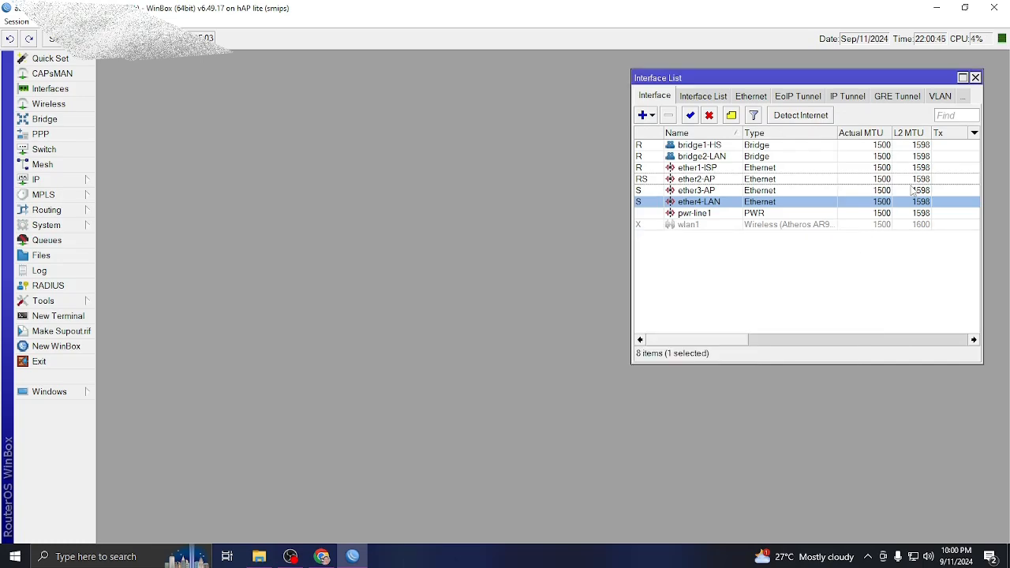
left_click(976, 77)
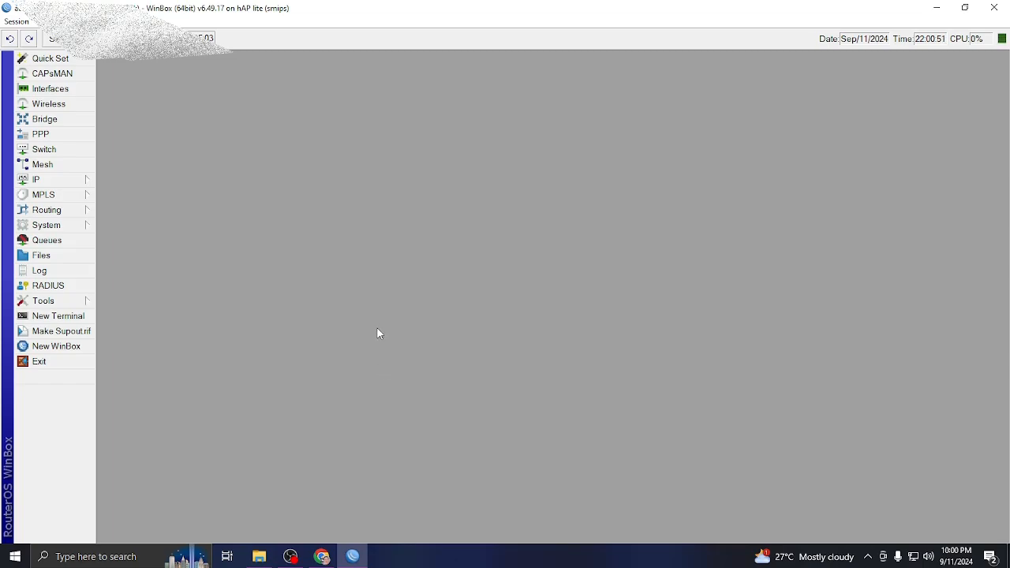
Enable HTTP PAP and MAC Cookie login on the default hotspot server profile.
left_click(52, 180)
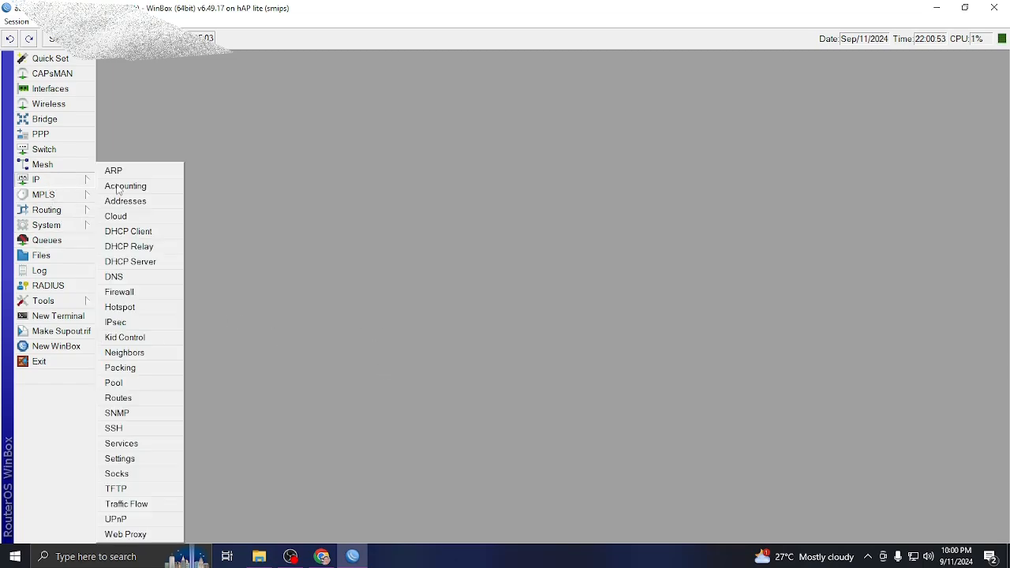
left_click(140, 308)
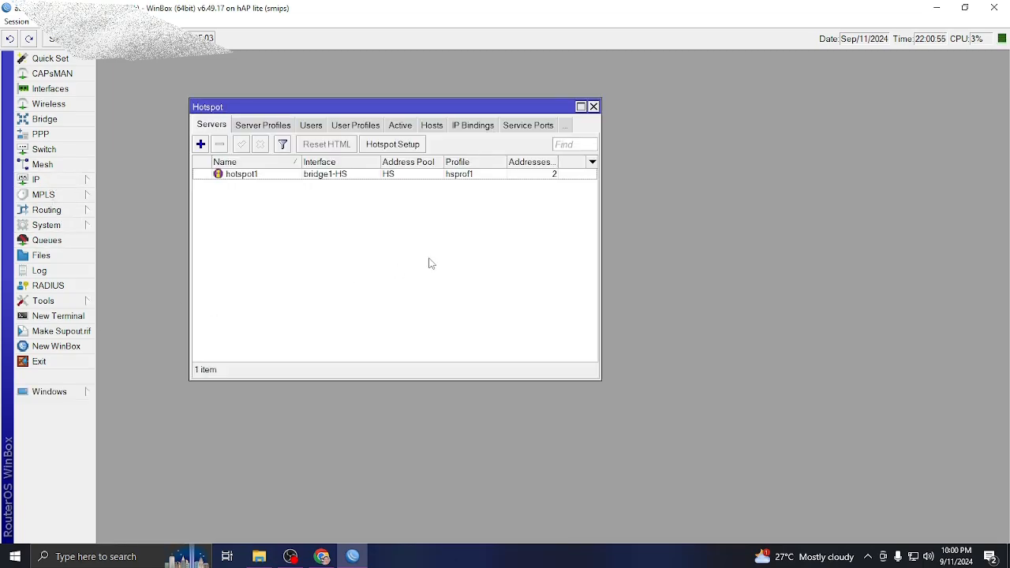
left_click(269, 128)
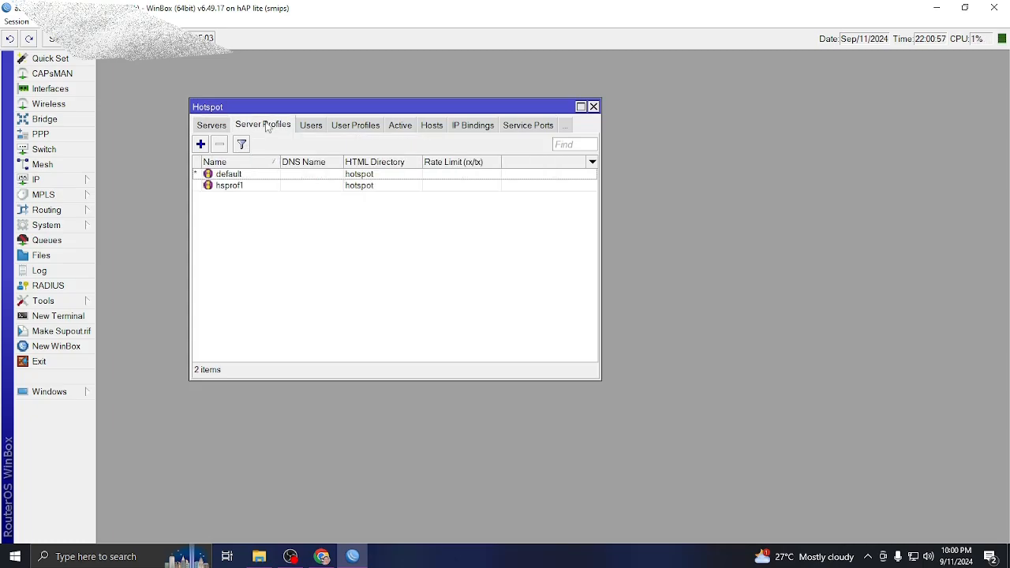
left_click_drag(331, 107, 480, 91)
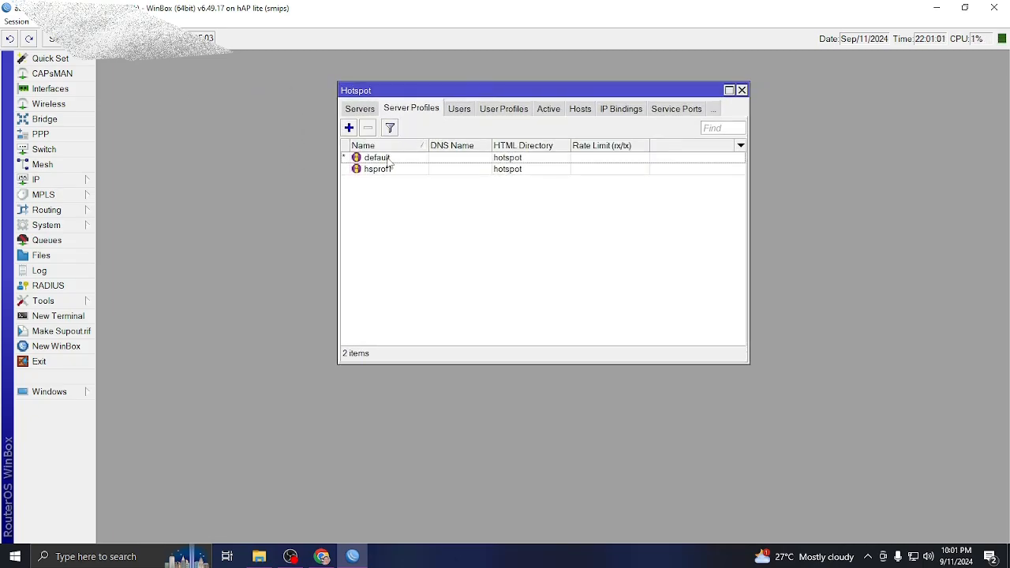
double_click(379, 158)
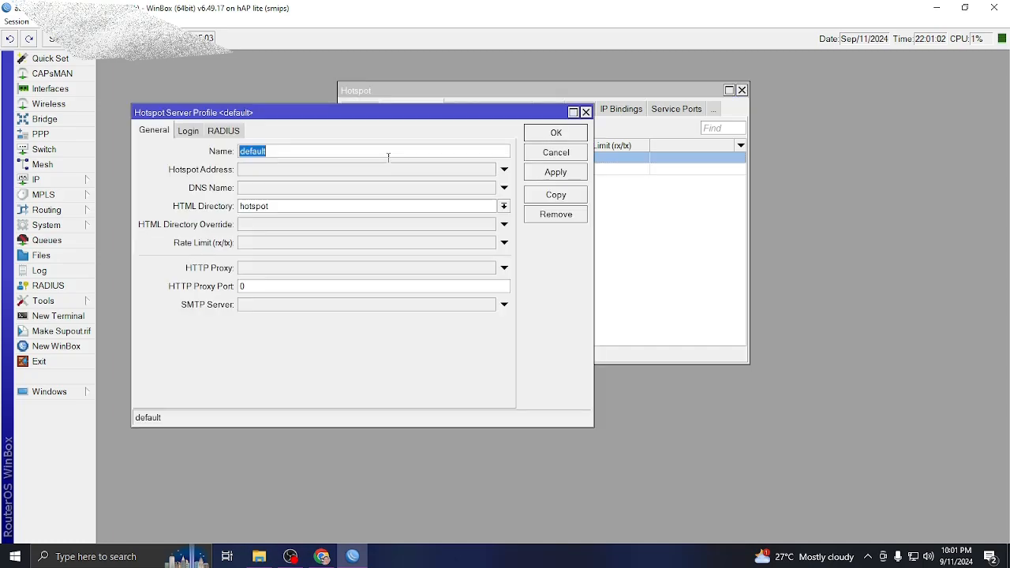
left_click(188, 132)
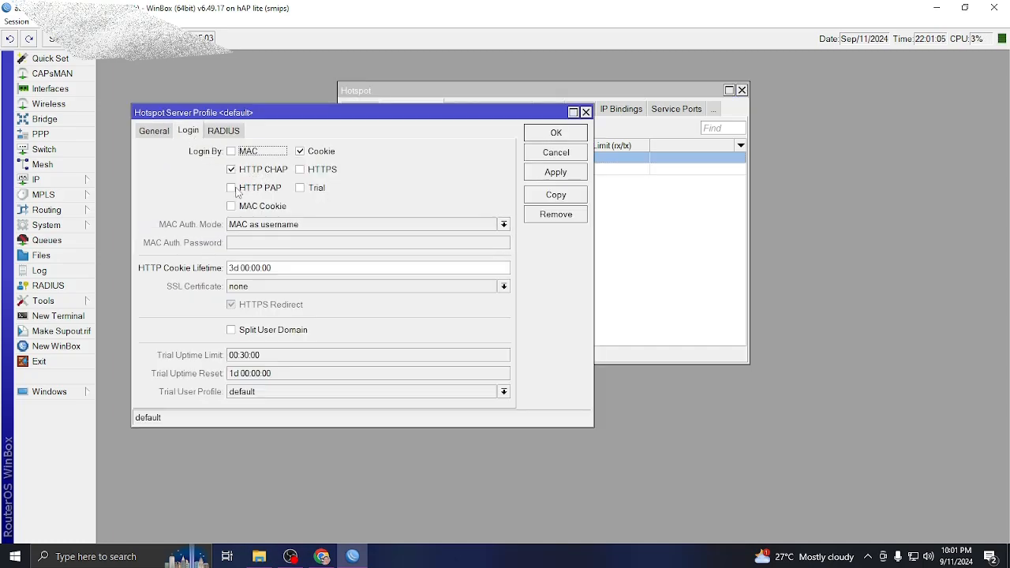
left_click(232, 189)
left_click(232, 206)
left_click(556, 173)
Enable HTTP PAP and MAC Cookie login on the hsprof1 server profile.
left_click(561, 134)
double_click(387, 173)
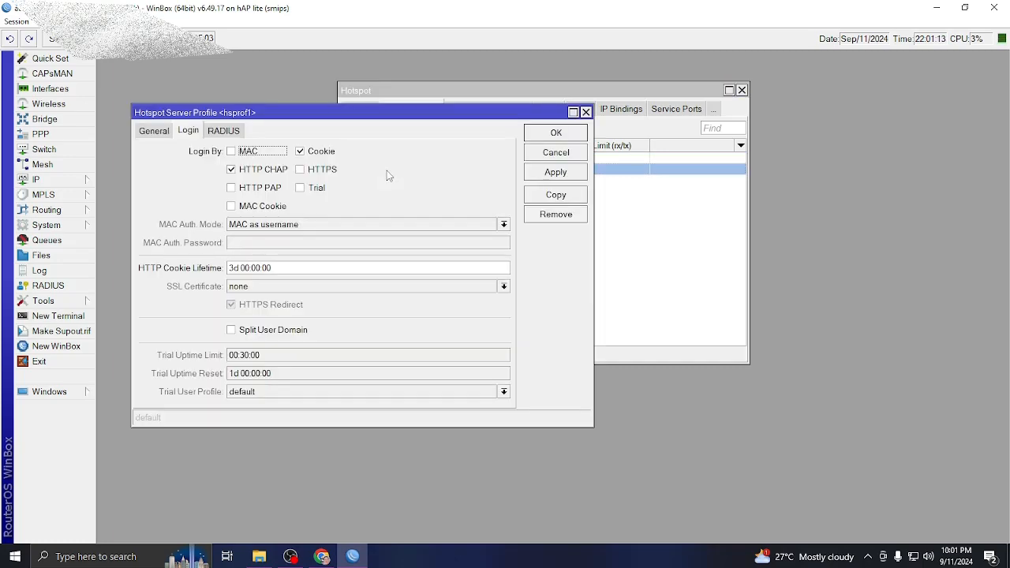
left_click(231, 188)
left_click(231, 206)
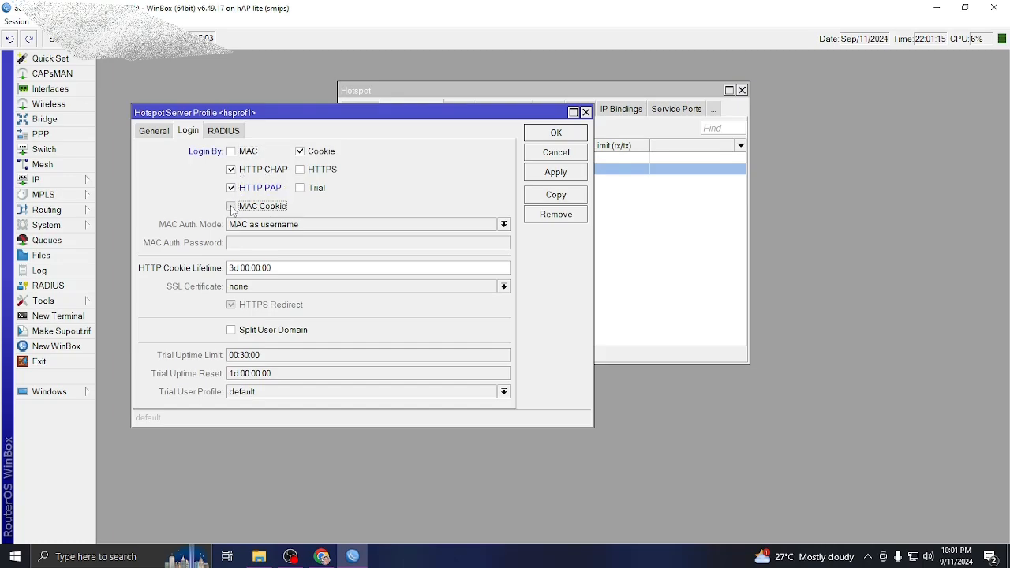
left_click(556, 134)
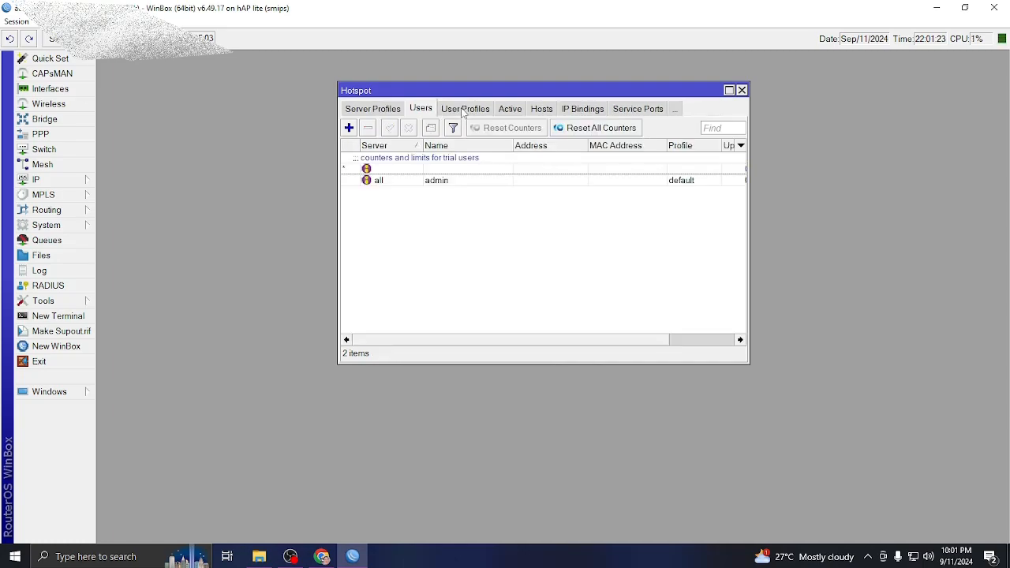
Inspect the admin user, then browse the Hosts, IP Bindings, Service Ports and Active tabs.
left_click(429, 187)
double_click(433, 187)
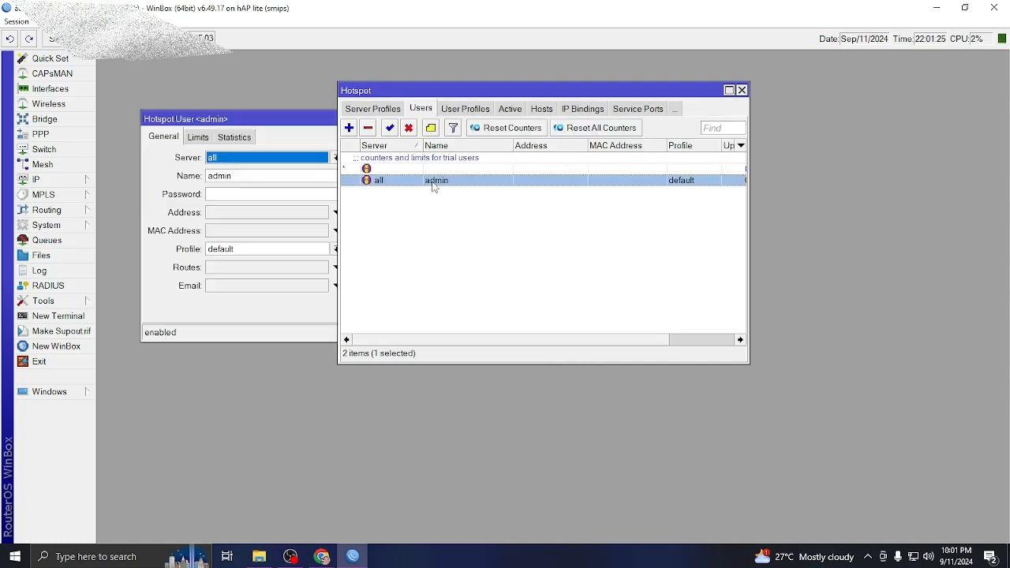
left_click(221, 196)
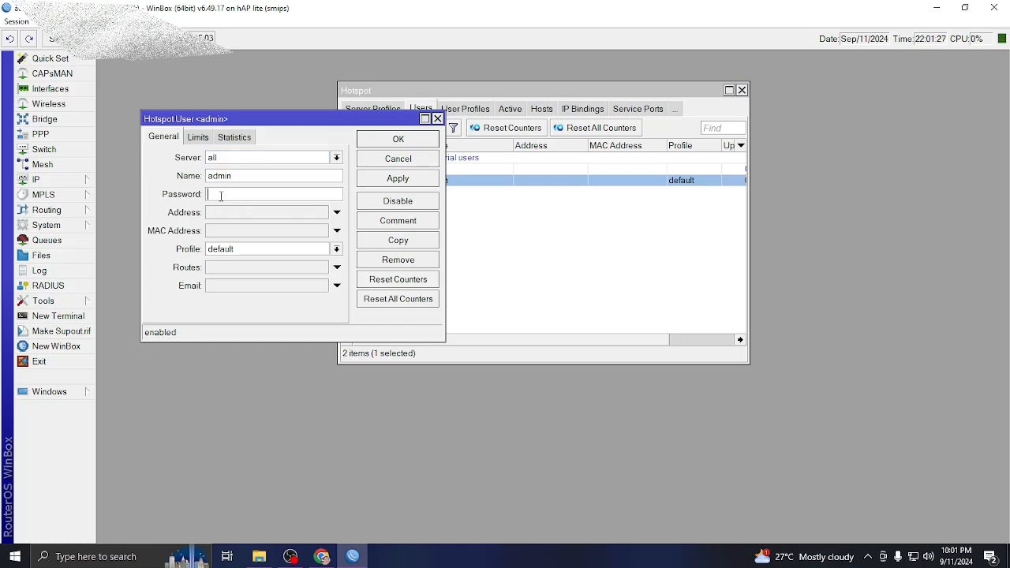
left_click(438, 119)
double_click(469, 109)
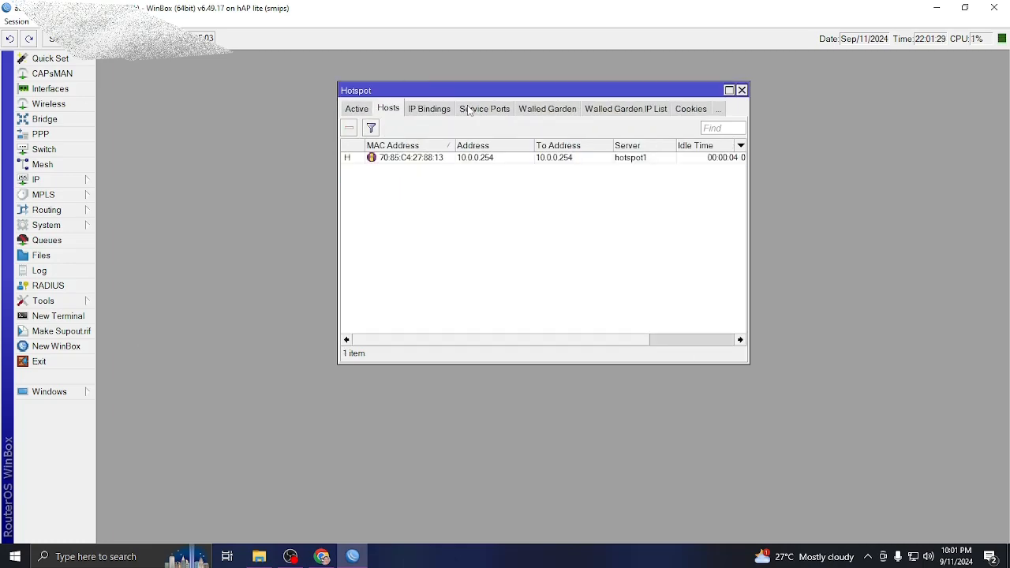
left_click(429, 109)
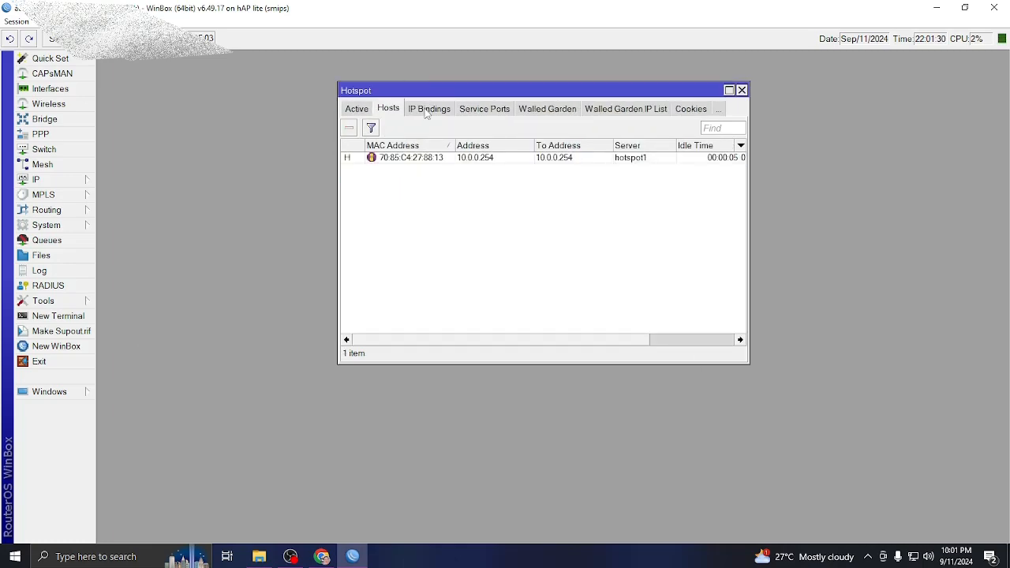
left_click(495, 111)
left_click(356, 110)
left_click(356, 109)
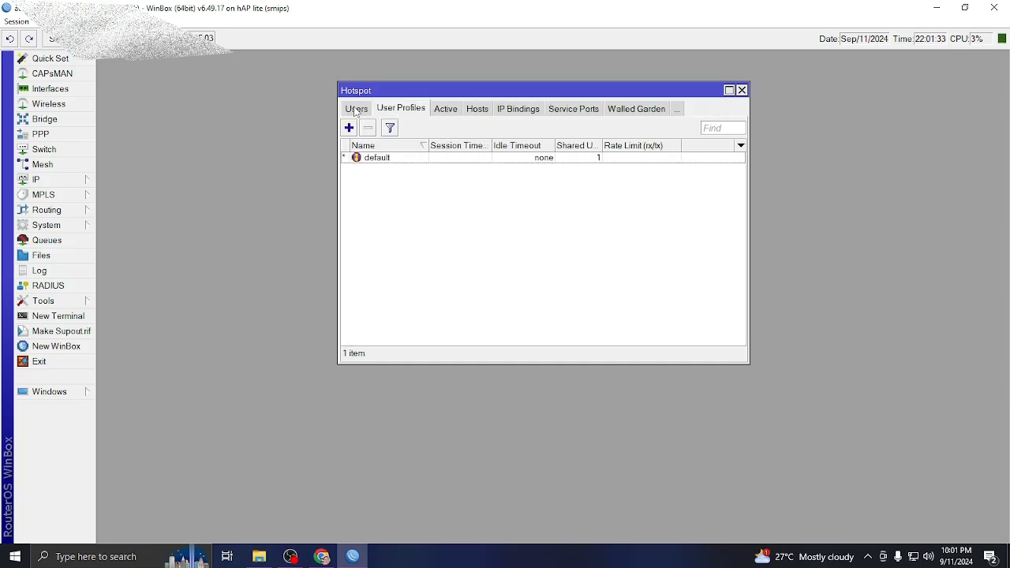
In the default user profile, choose the HS address pool and set rate limit 5M/5M.
left_click(378, 161)
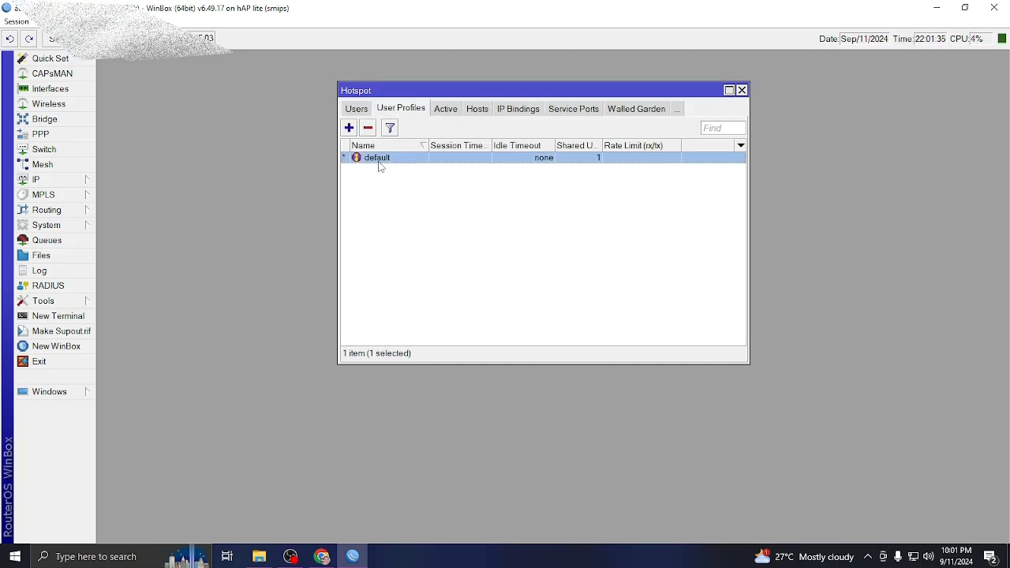
double_click(379, 159)
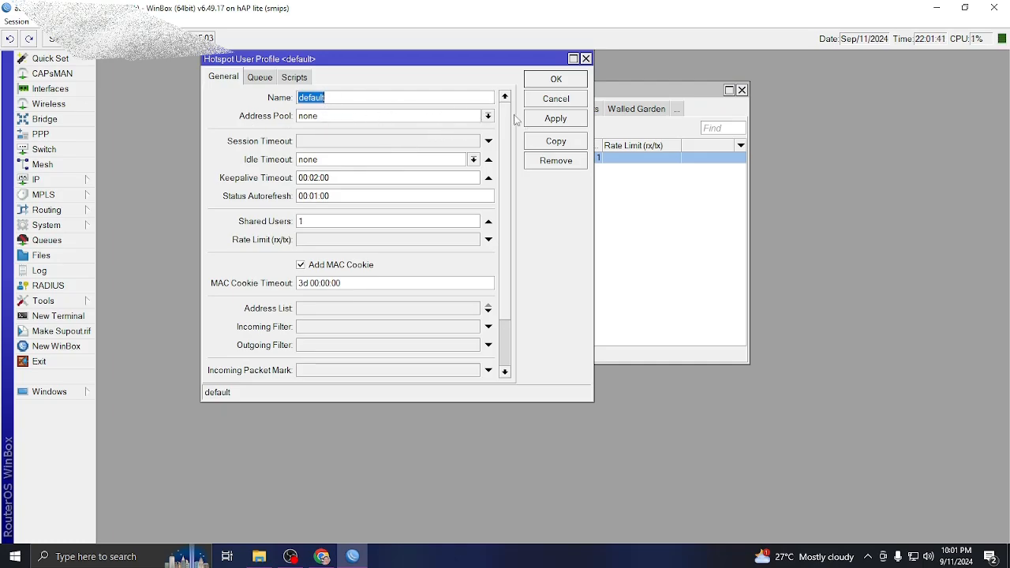
left_click(490, 116)
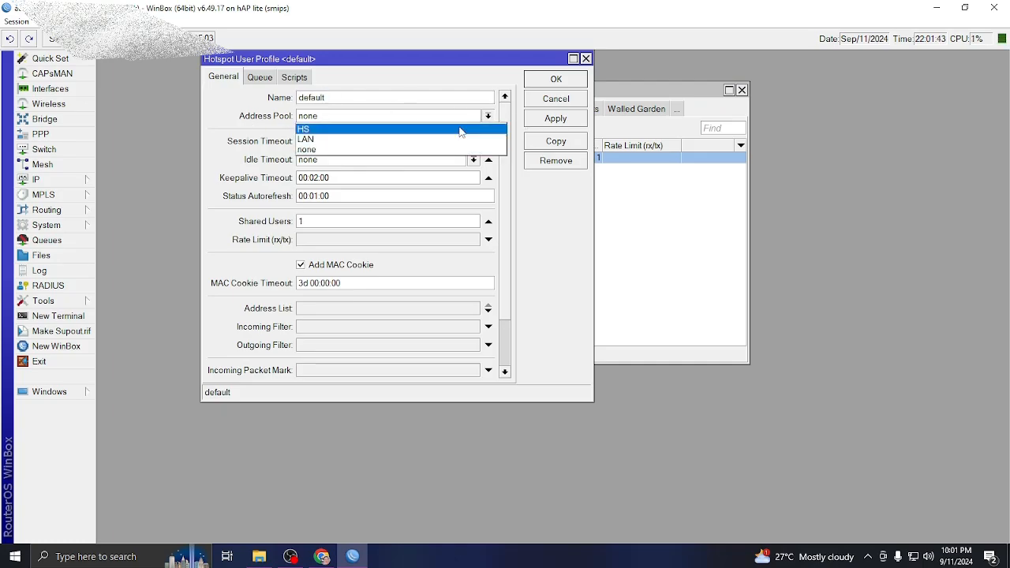
left_click(461, 130)
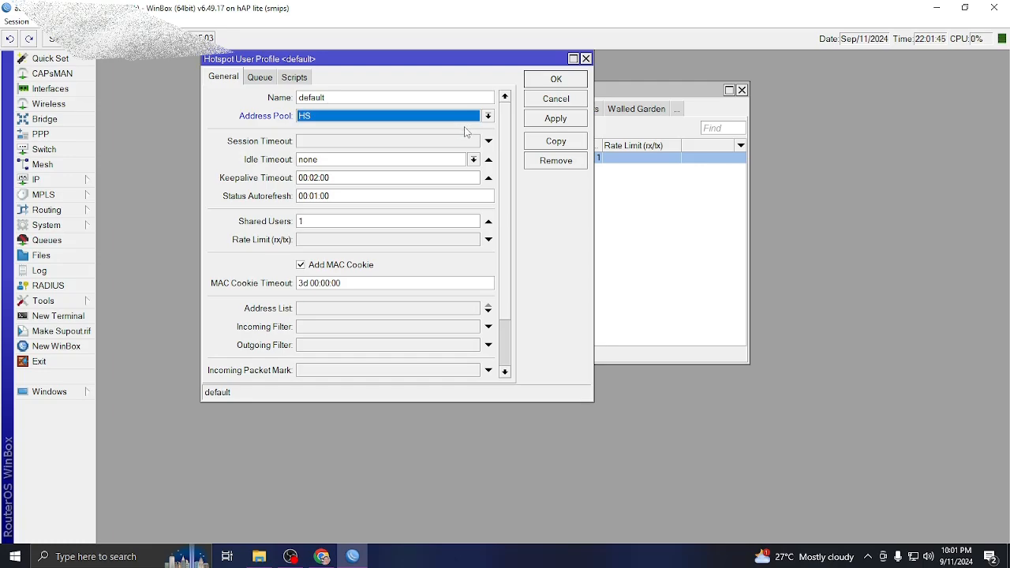
left_click(321, 241)
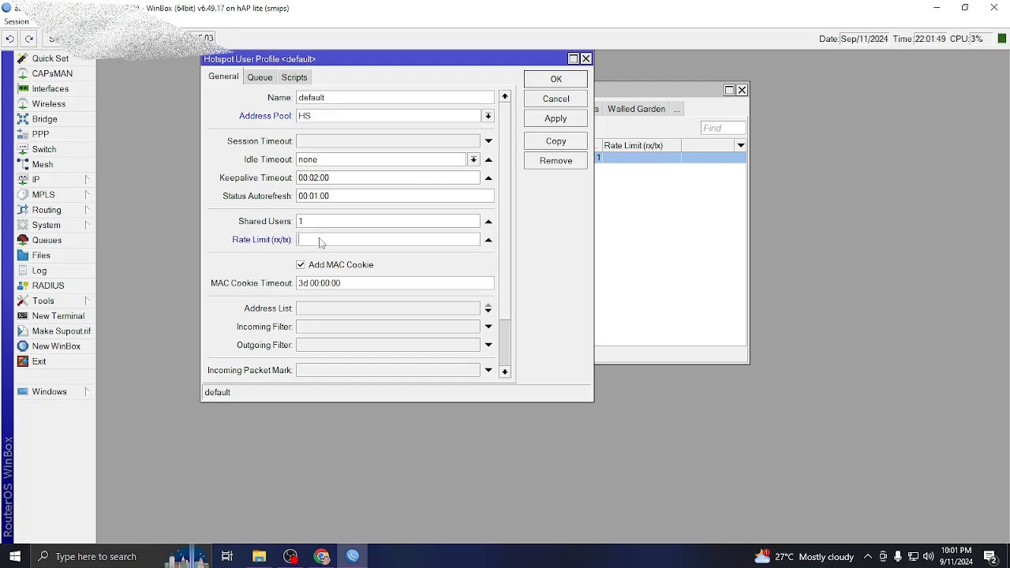
type("5M/5M")
Review the profile's On Login script, then apply and save the default user profile.
left_click(295, 77)
left_click(341, 165)
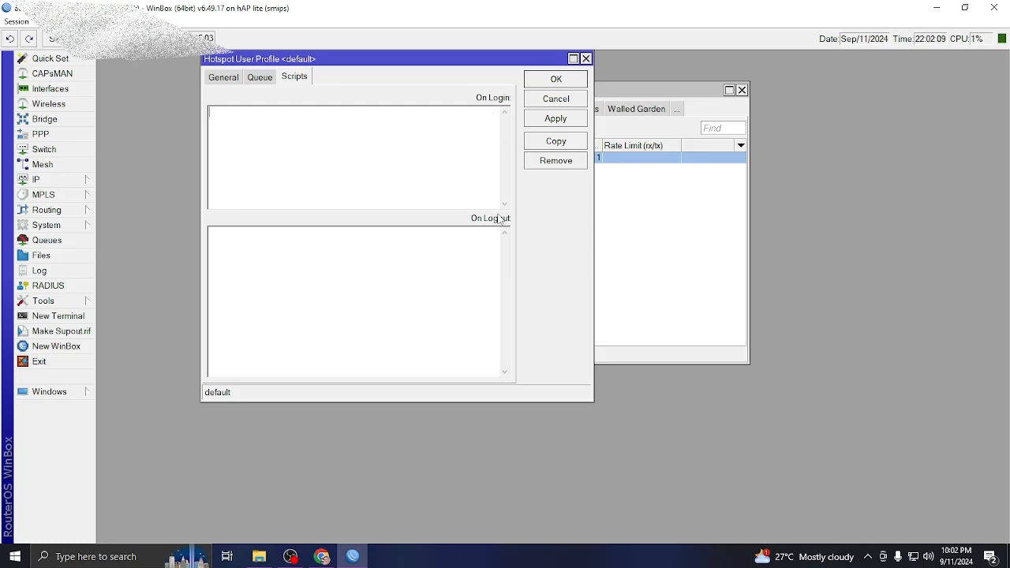
left_click(554, 120)
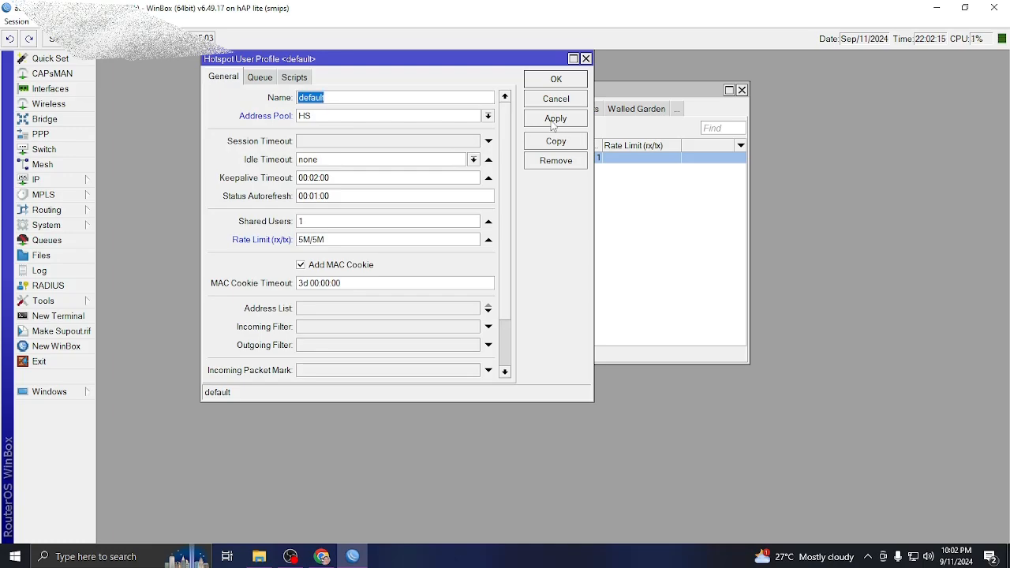
left_click(555, 120)
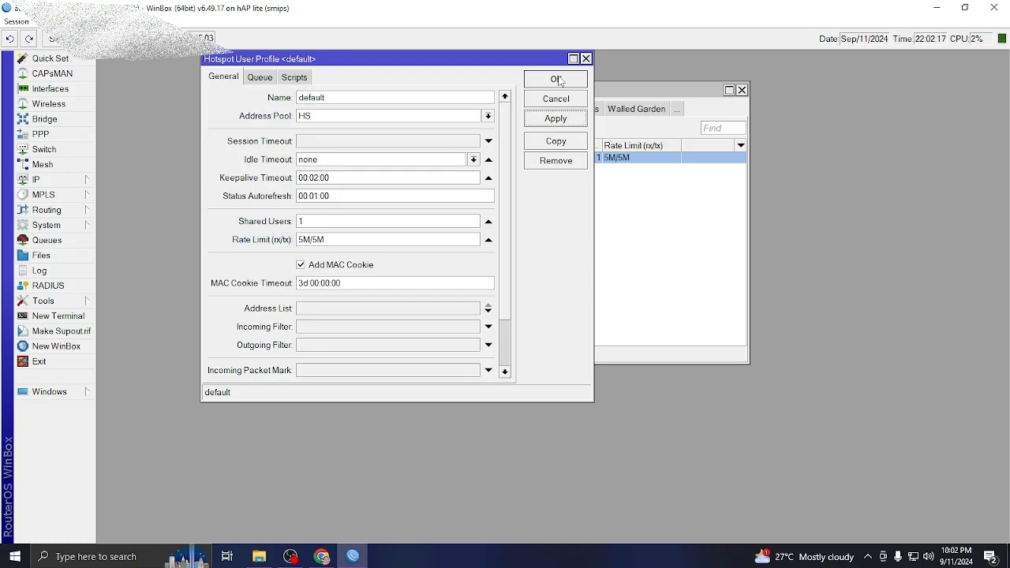
left_click(557, 80)
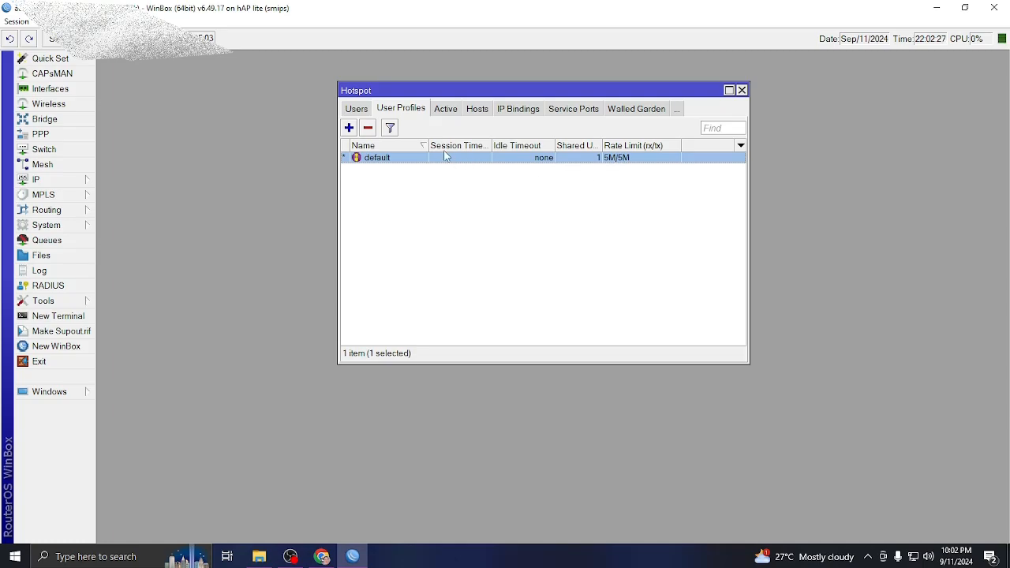
Open the admin hotspot user and go to its Password field.
left_click(356, 110)
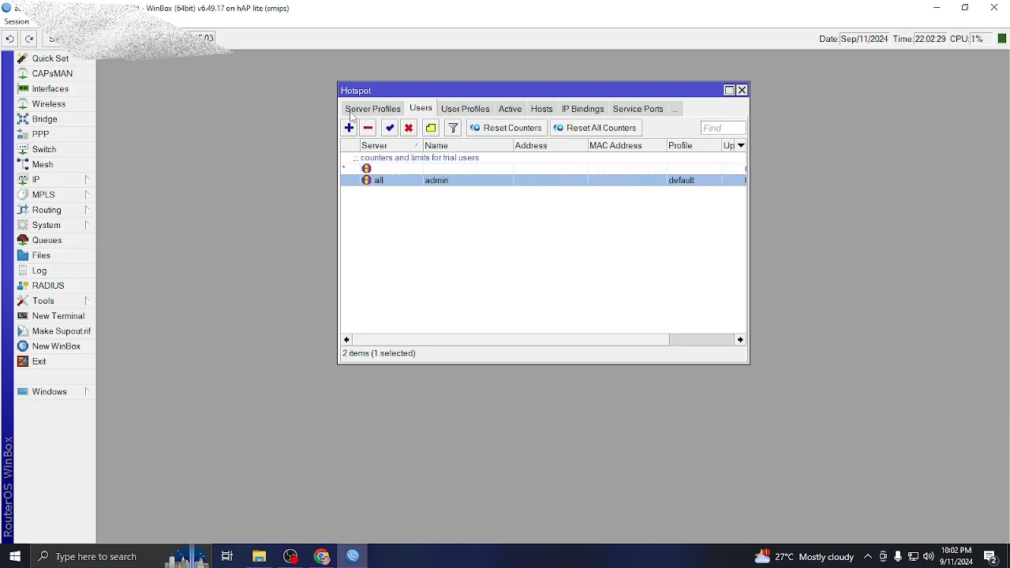
double_click(395, 186)
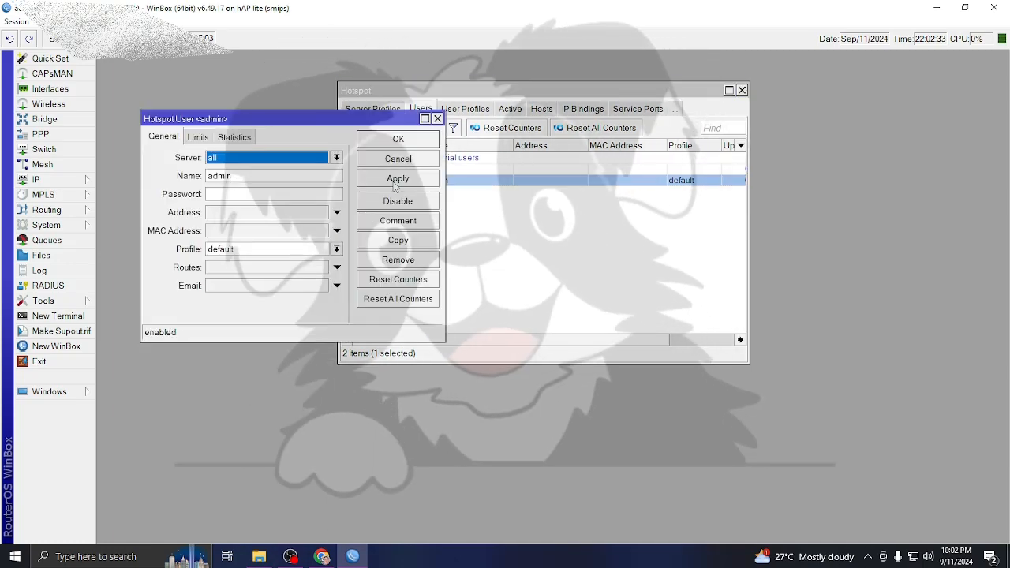
left_click(281, 193)
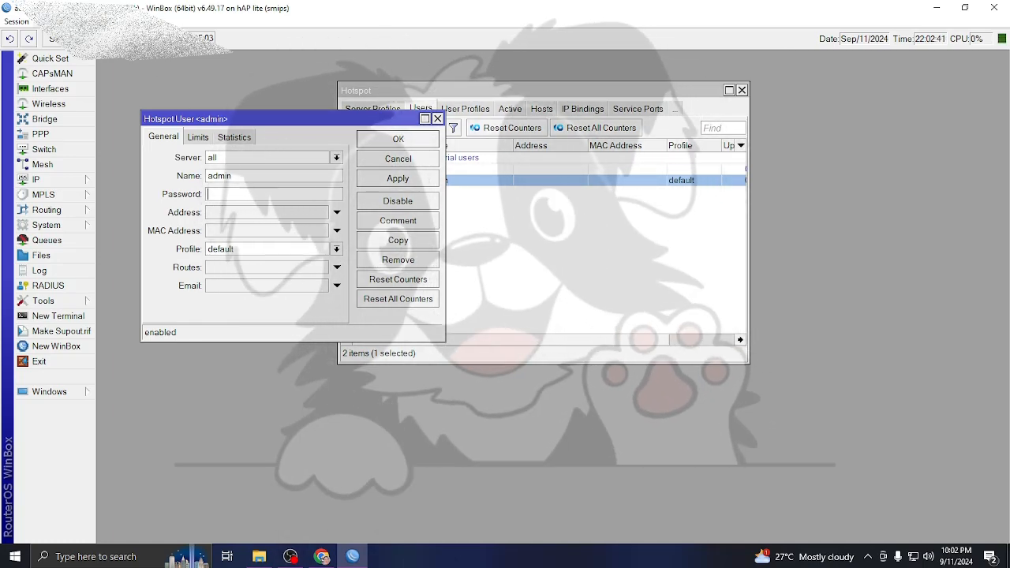
left_click(56, 21)
left_click(63, 50)
left_click(260, 196)
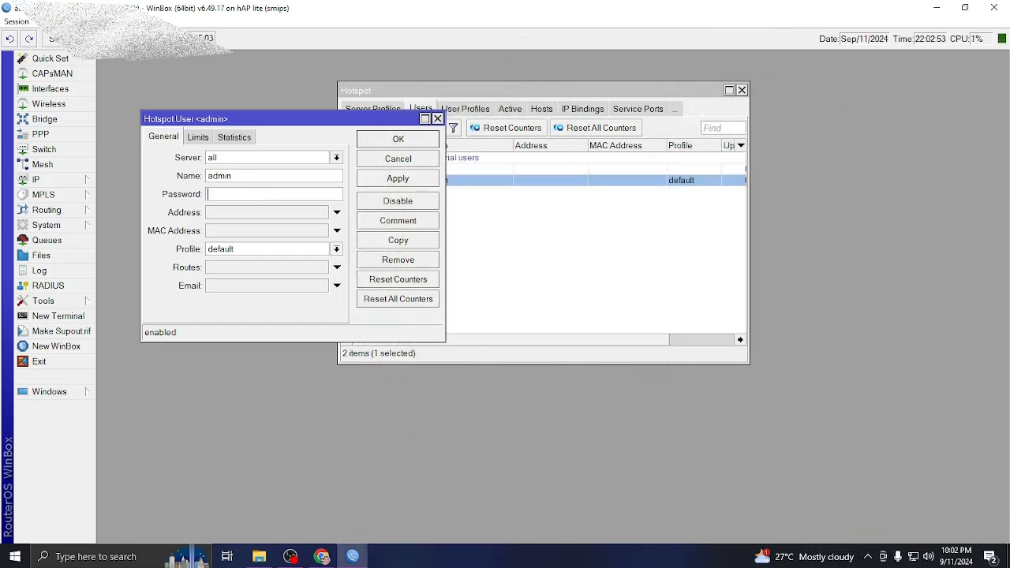
left_click(47, 21)
left_click(64, 50)
Enter the admin user's new password, keep the default profile, and save.
left_click(337, 250)
left_click(339, 251)
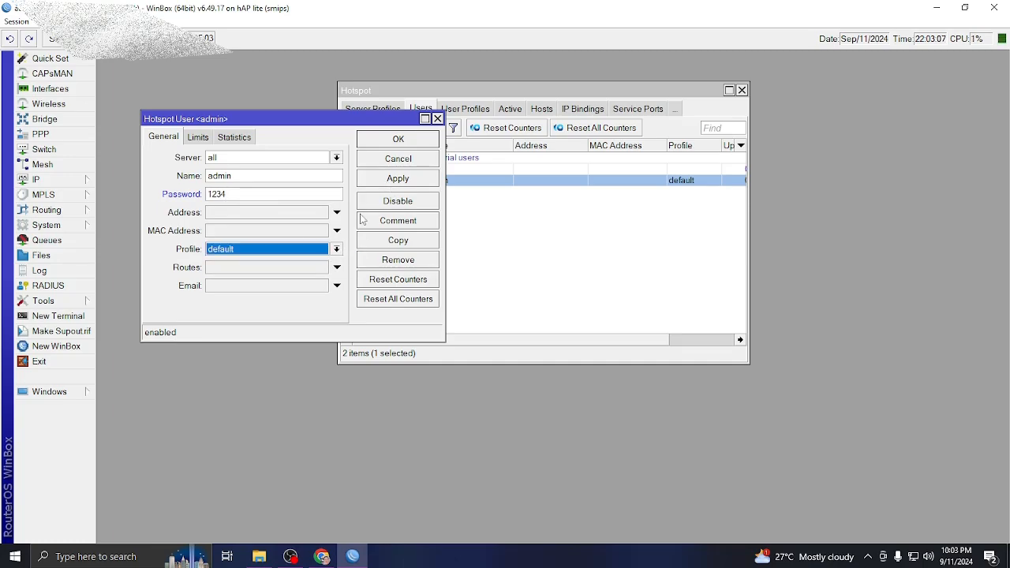
left_click(393, 181)
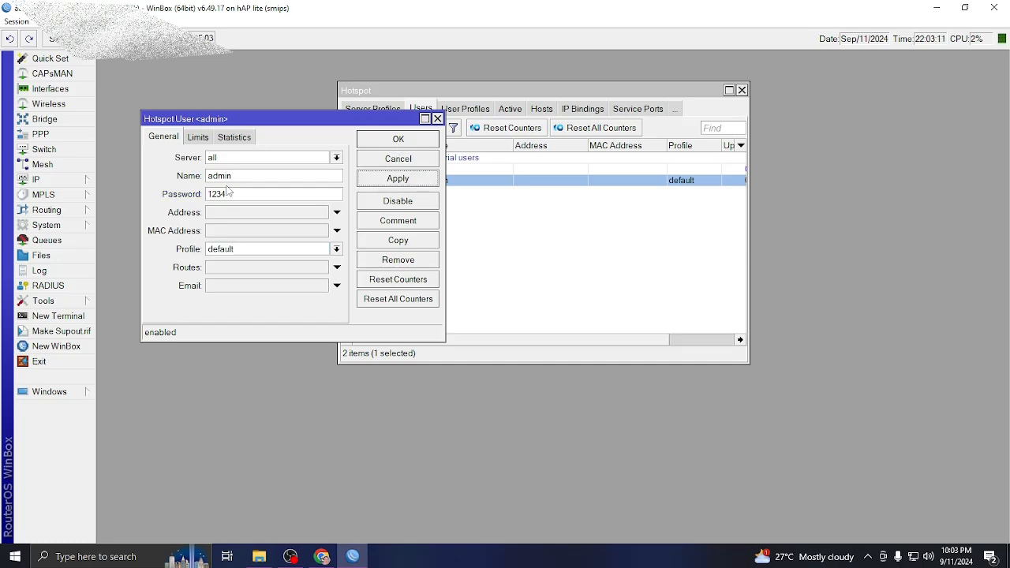
left_click(388, 142)
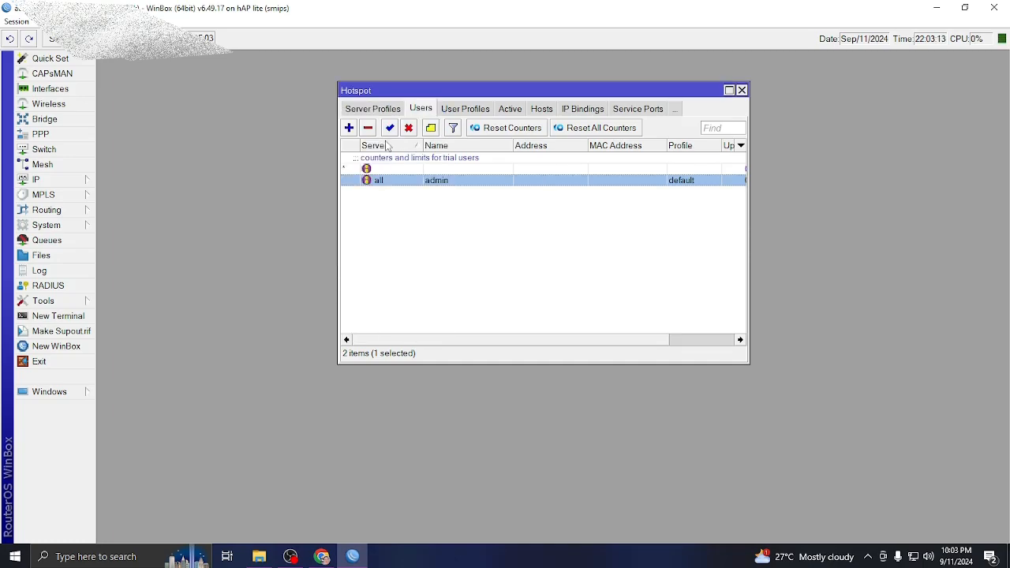
Reopen the admin user to verify the password, then return to the Users list.
double_click(421, 185)
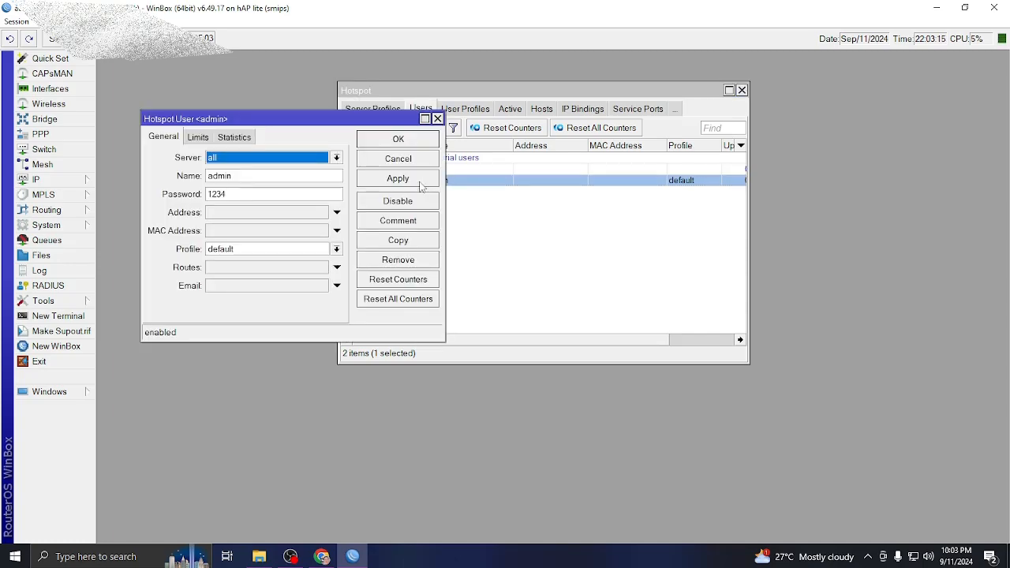
left_click(427, 141)
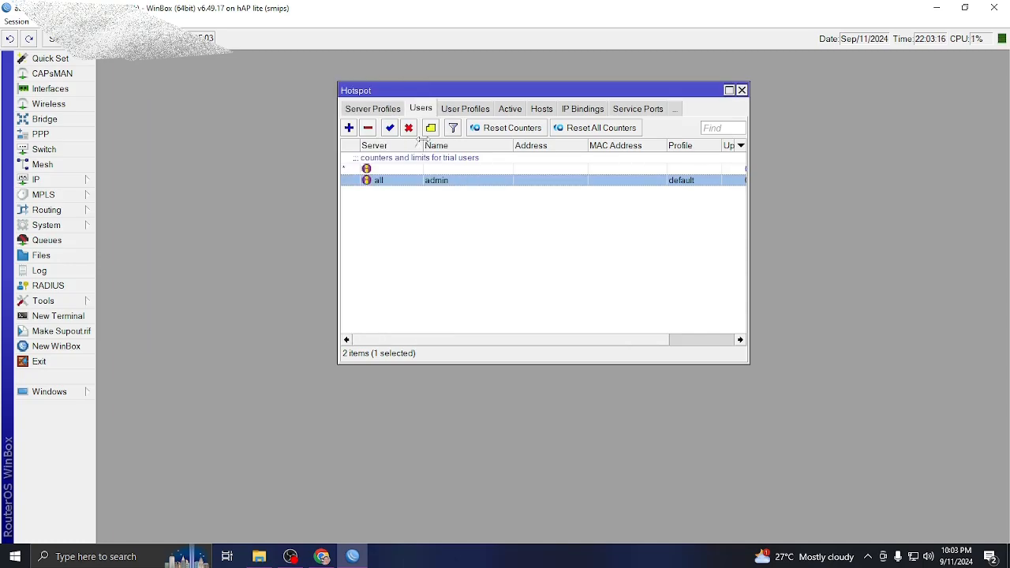
left_click(479, 112)
left_click(363, 110)
left_click(466, 112)
left_click(363, 110)
Open System > SNTP Client and tick Enabled.
left_click_drag(688, 87, 497, 141)
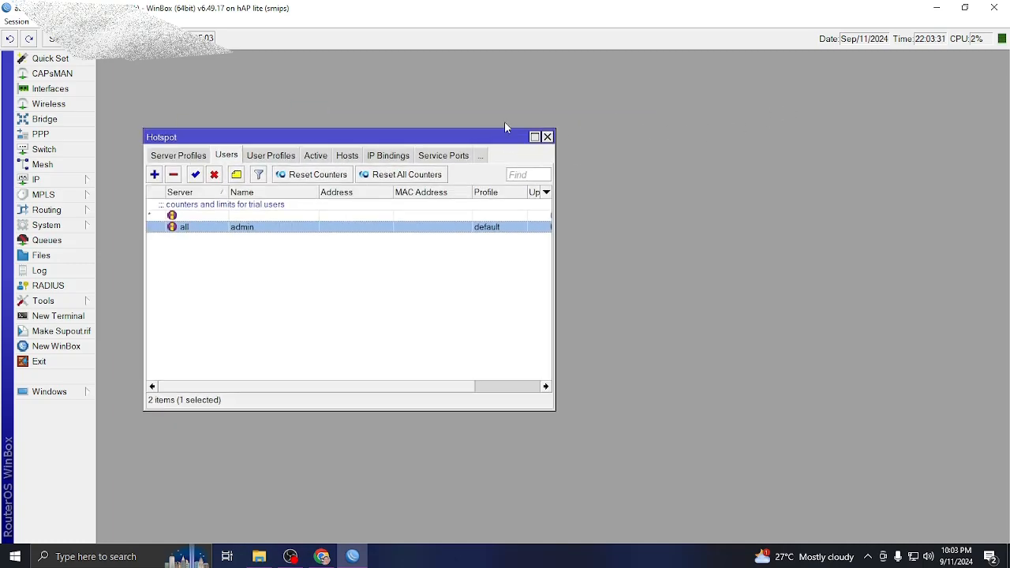
left_click_drag(457, 135, 547, 99)
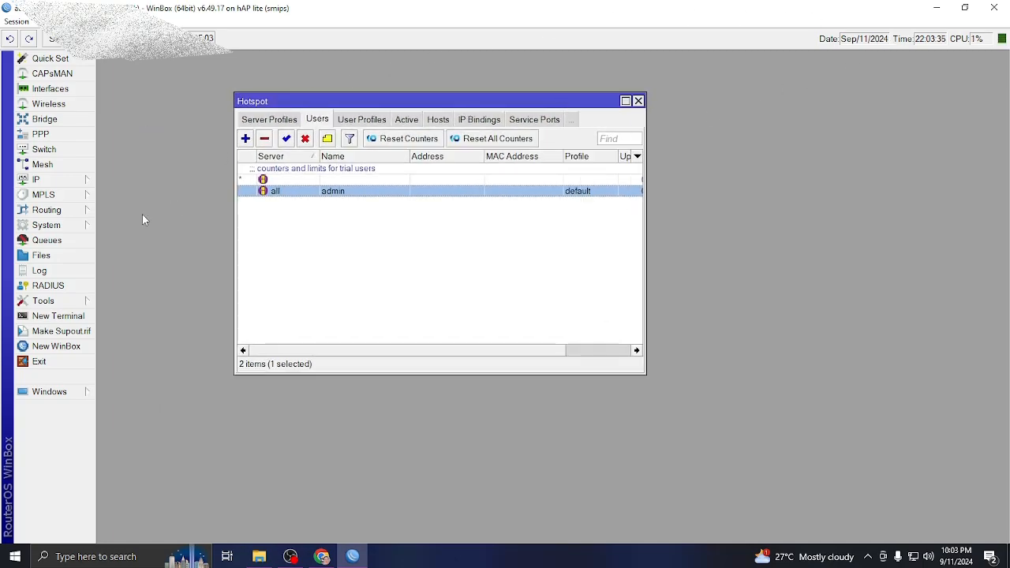
left_click(55, 182)
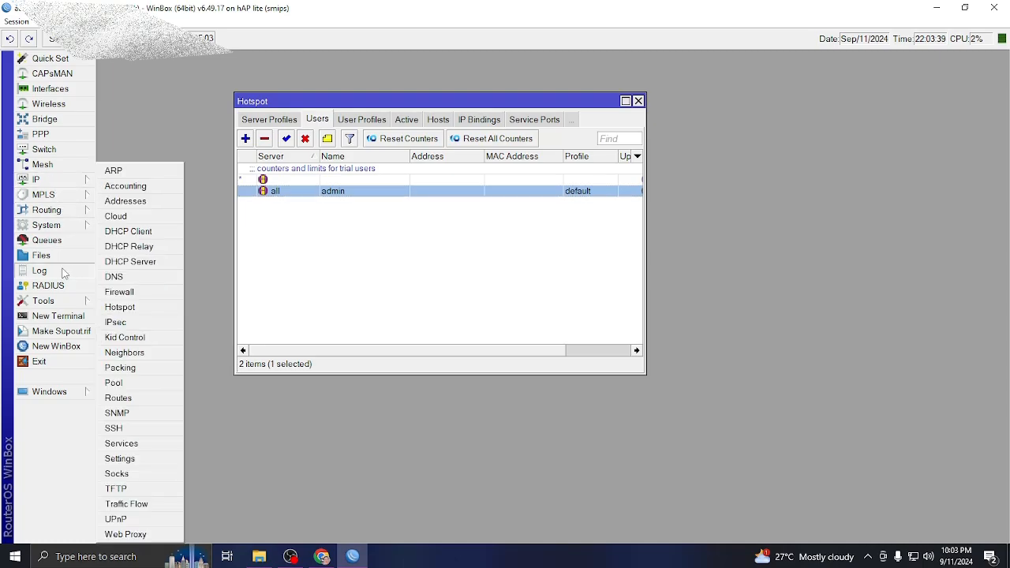
mouse_move(55, 226)
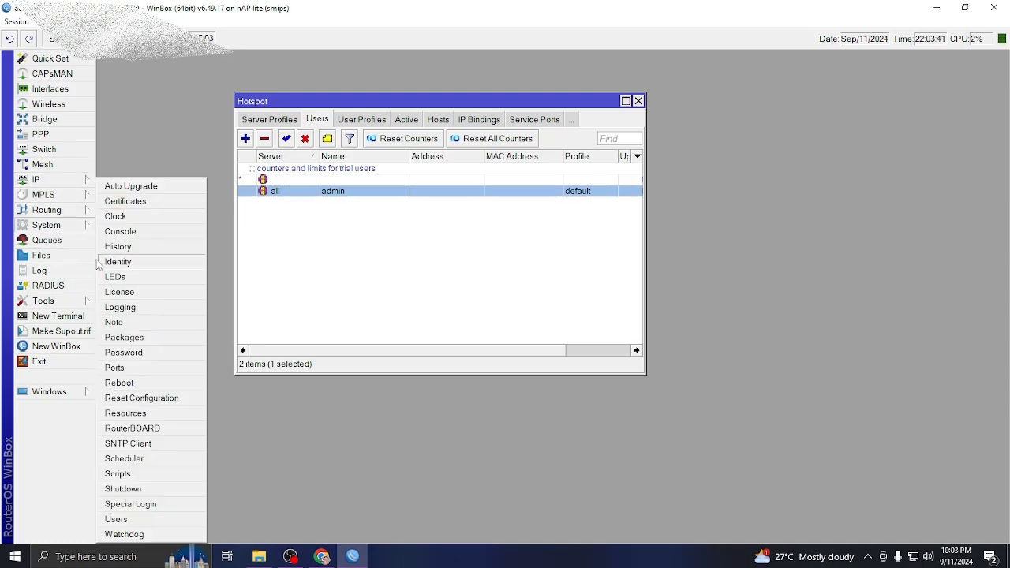
left_click(128, 445)
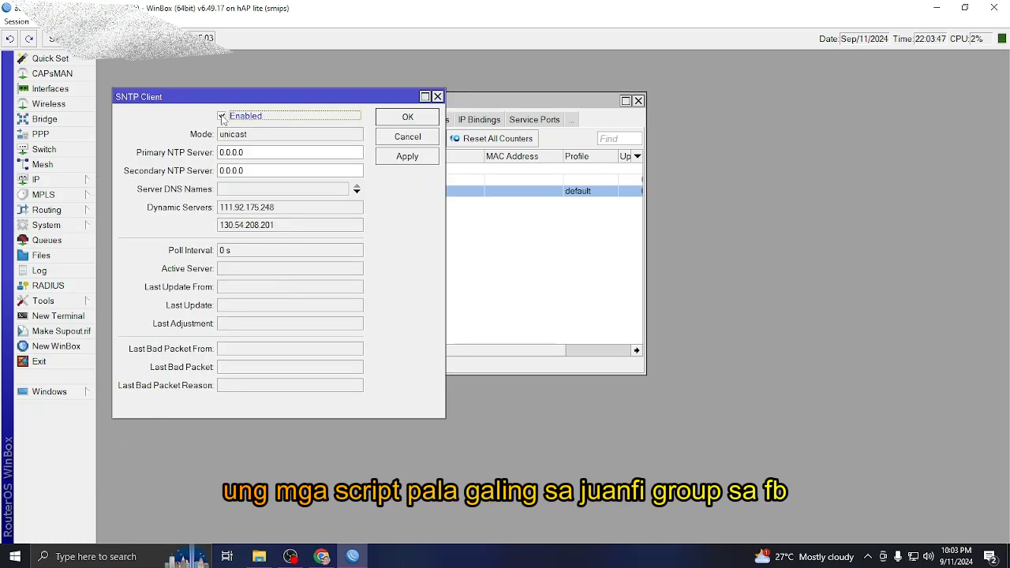
left_click(221, 116)
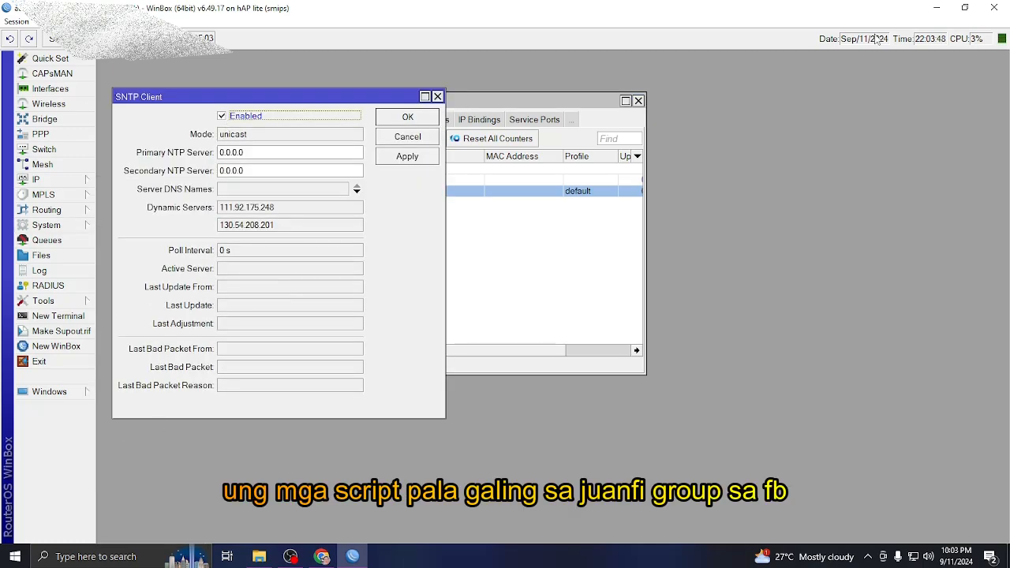
Open 'juanfi script for toturial.txt' from the desktop ecd folder in Notepad.
left_click(969, 9)
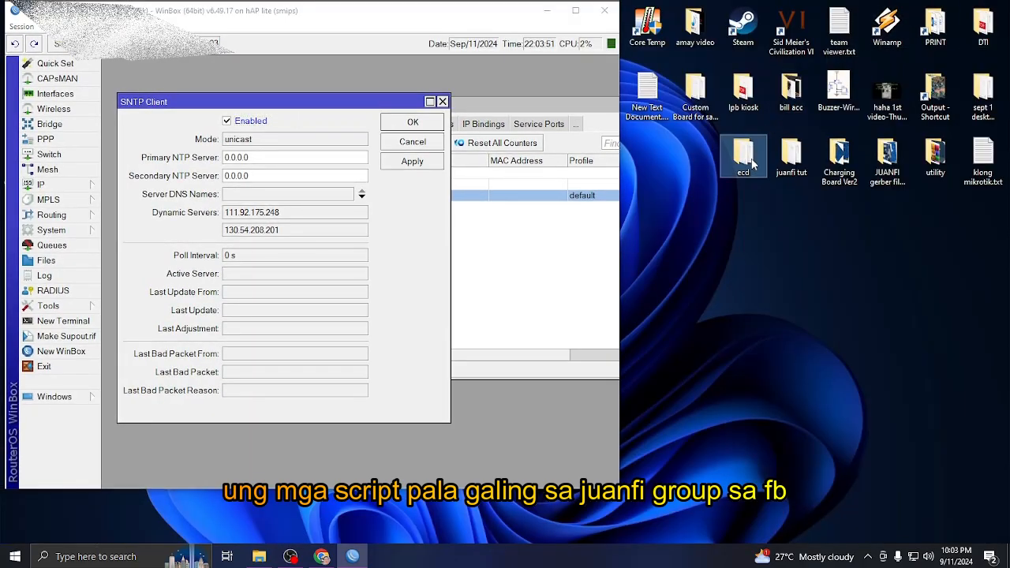
double_click(743, 158)
left_click_drag(412, 134, 795, 46)
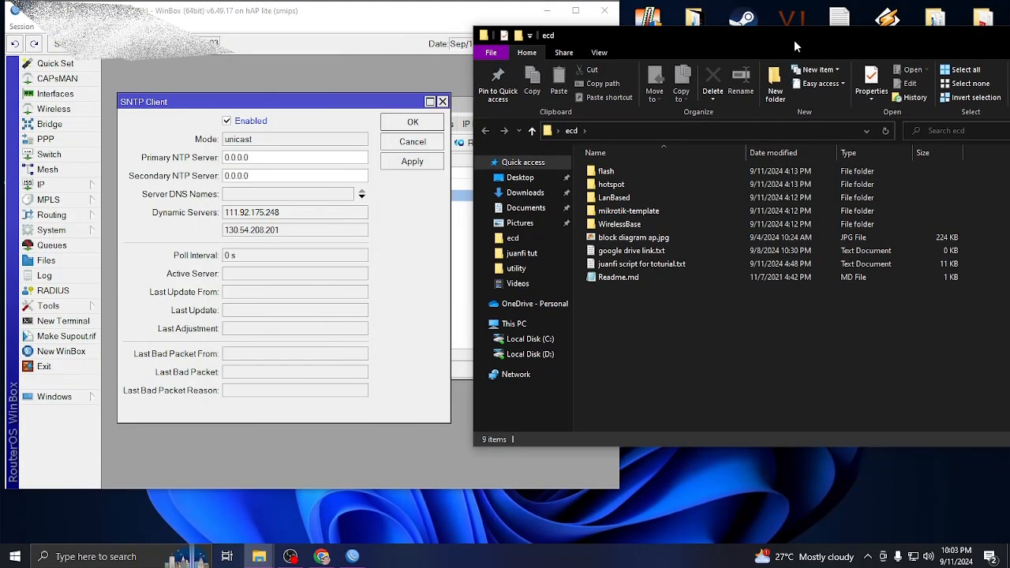
double_click(619, 264)
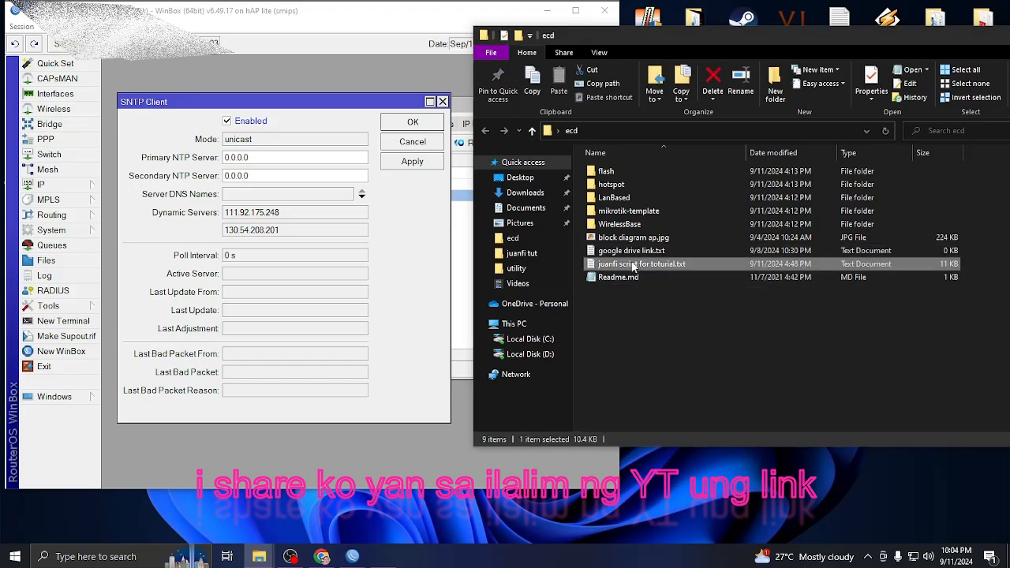
left_click_drag(524, 391, 733, 200)
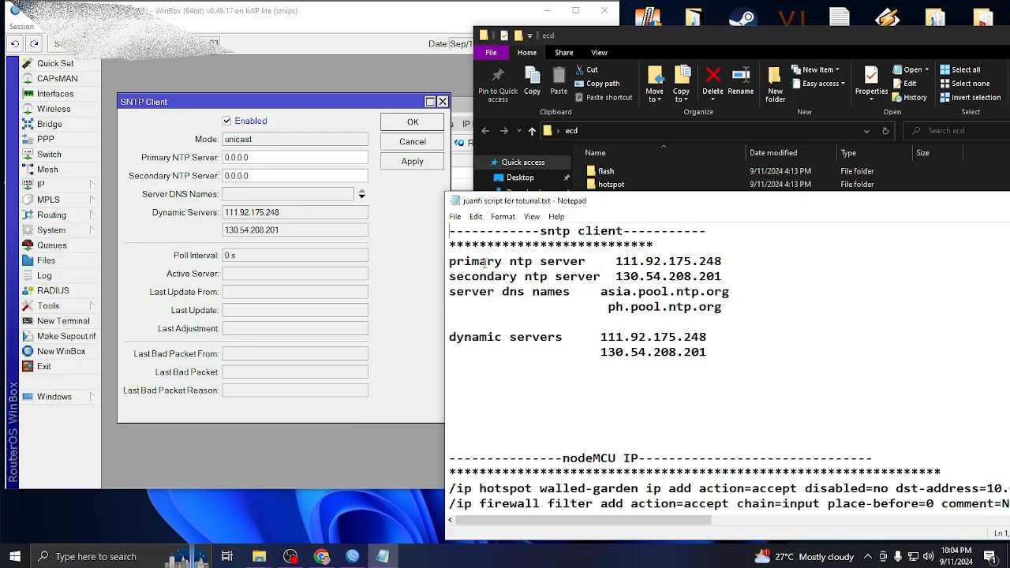
Copy 111.92.175.248 from Notepad into the Primary NTP Server field.
left_click_drag(617, 261, 721, 261)
right_click(695, 262)
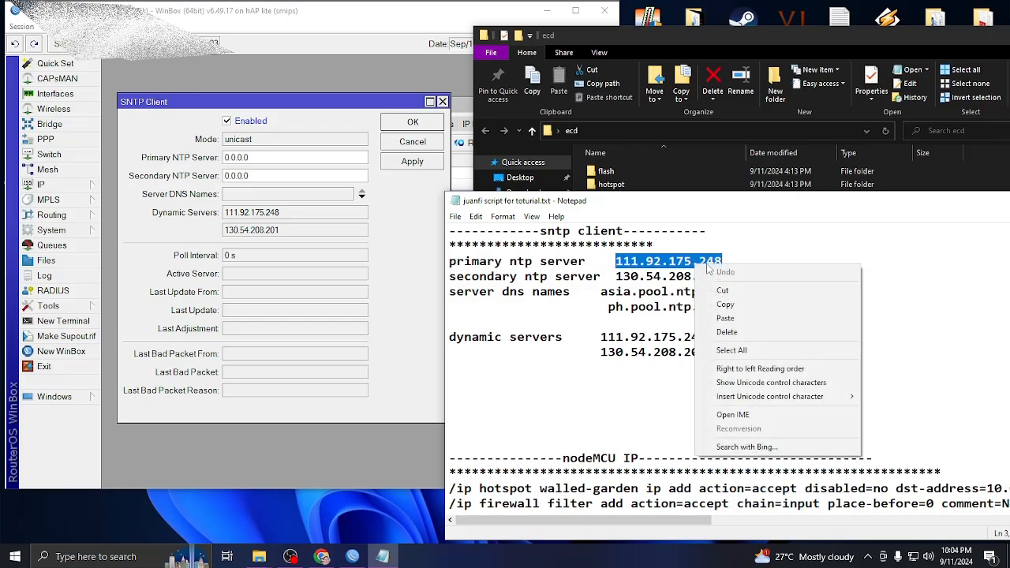
left_click(707, 305)
left_click(271, 158)
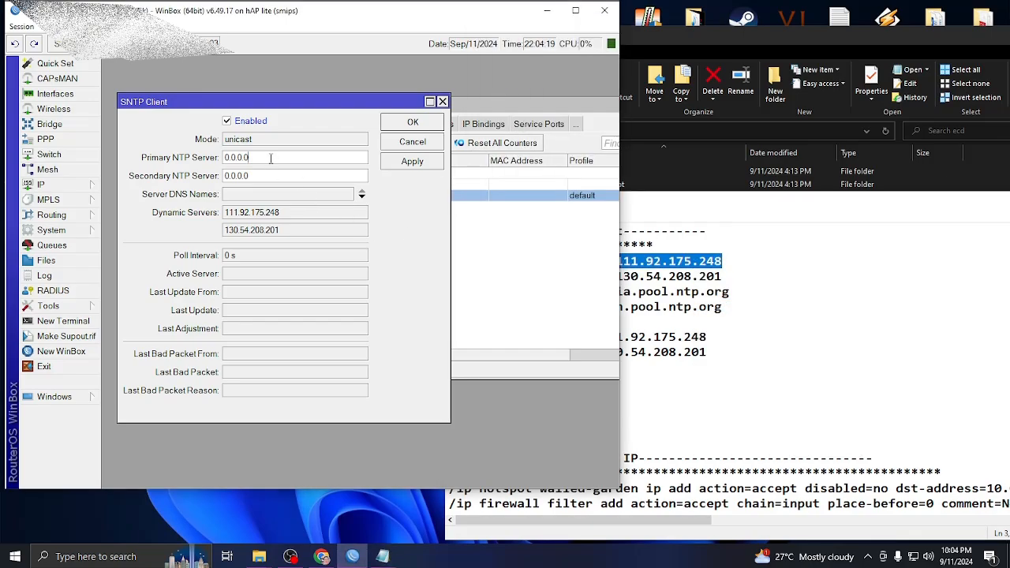
left_click_drag(269, 161, 167, 180)
key("ctrl+v")
Copy 130.54.208.201 from Notepad into the Secondary NTP Server field.
key("alt+Tab")
left_click_drag(617, 276, 723, 277)
right_click(694, 281)
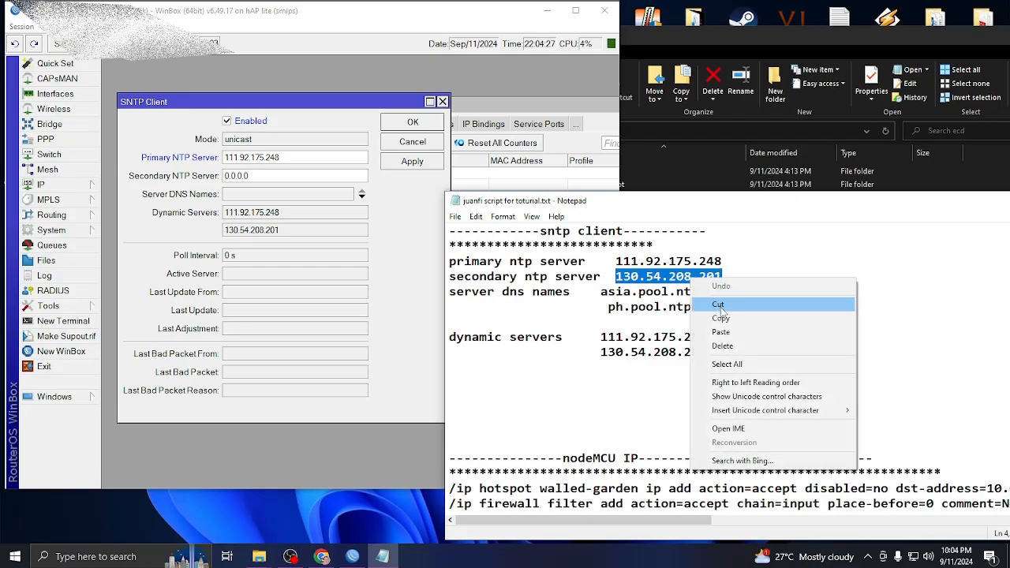
left_click(720, 318)
left_click(300, 176)
double_click(300, 177)
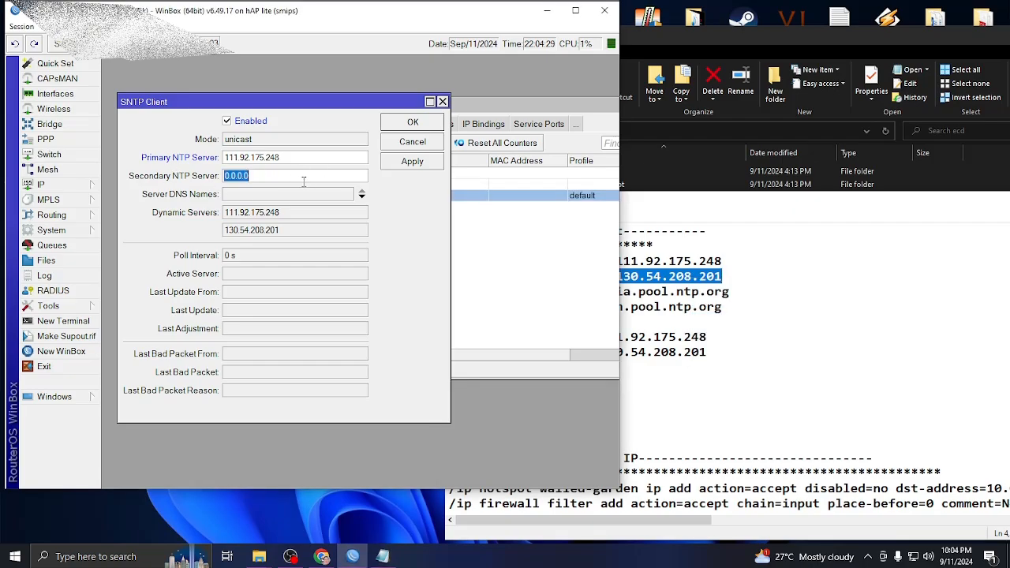
right_click(267, 177)
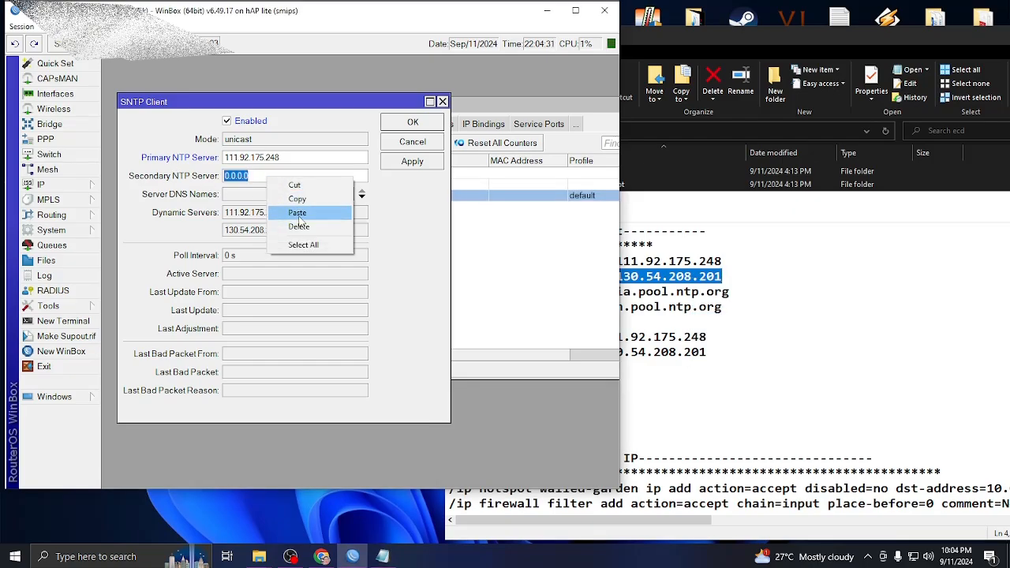
left_click(297, 212)
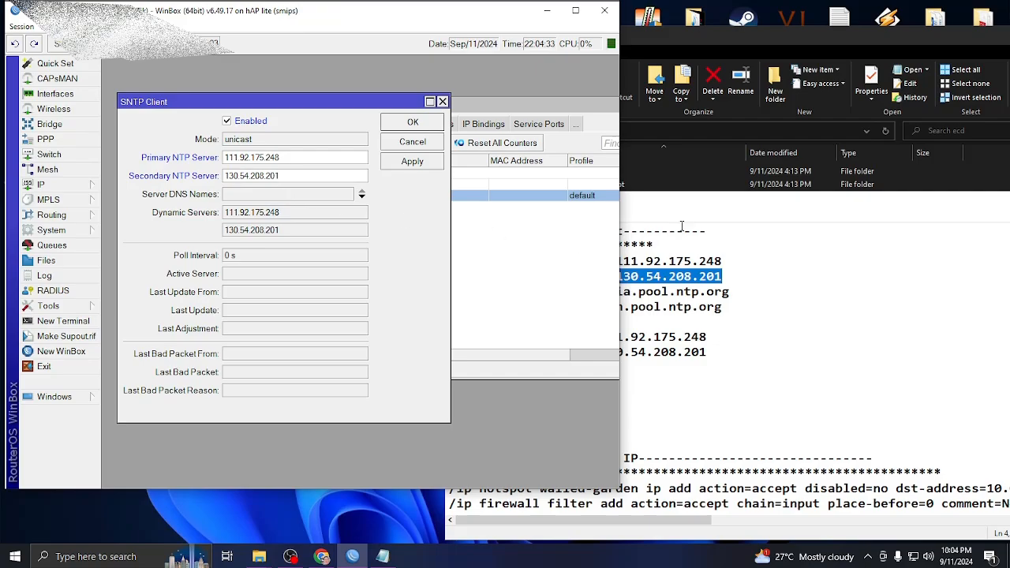
Paste asia.pool.ntp.org from the script as the first Server DNS Name.
left_click_drag(634, 206, 834, 160)
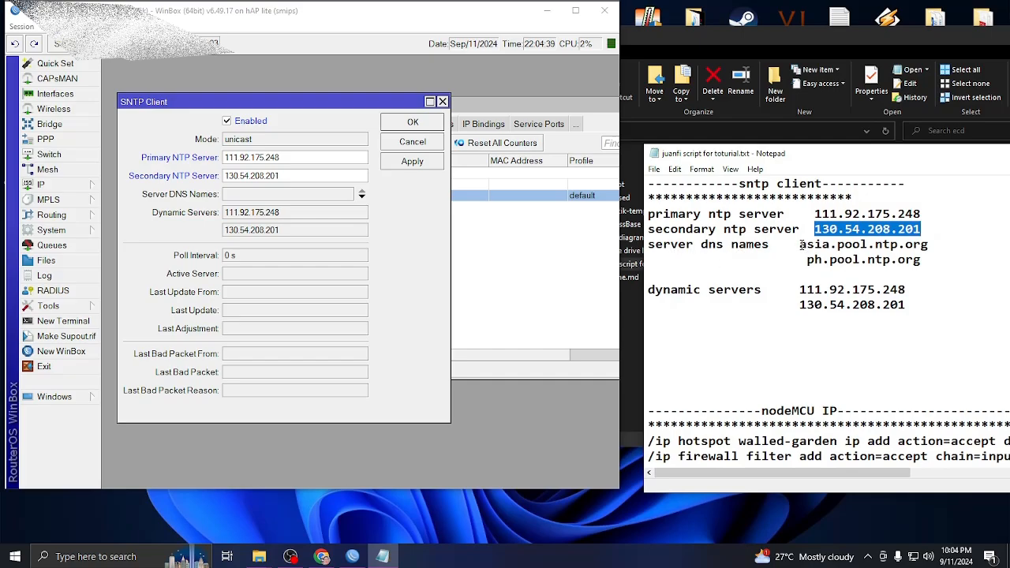
left_click_drag(801, 244, 956, 247)
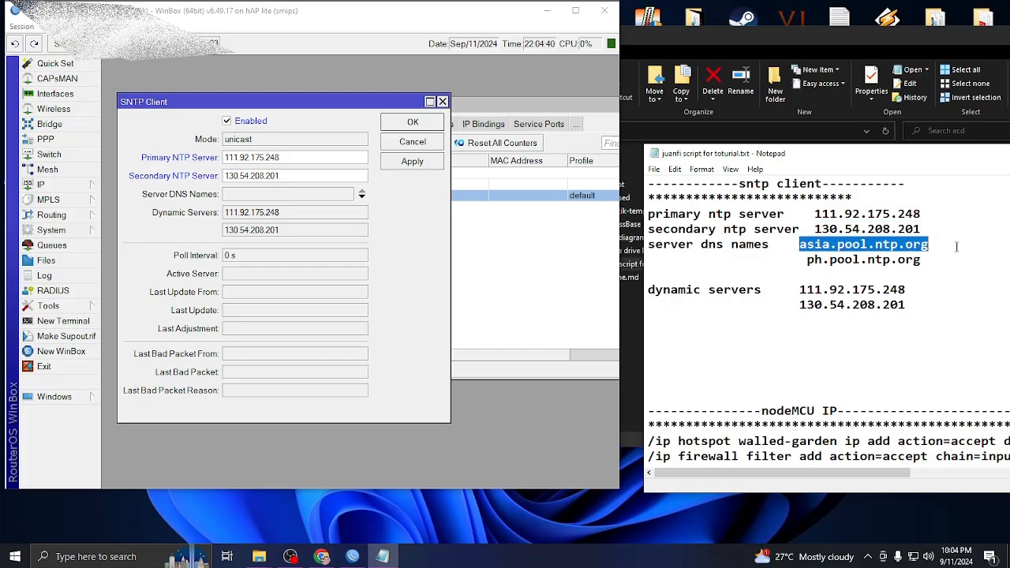
right_click(878, 240)
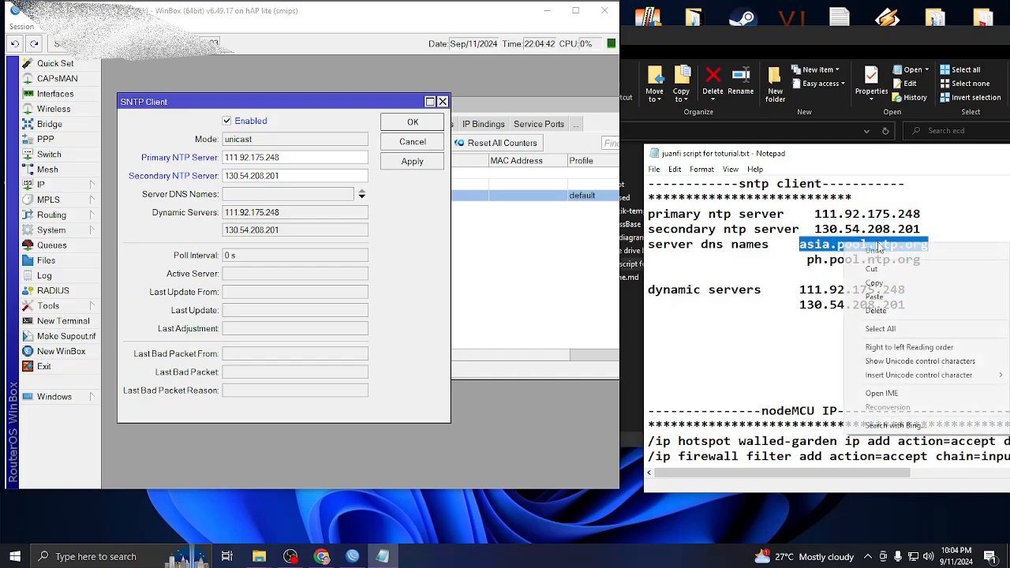
left_click(311, 197)
right_click(311, 196)
left_click(339, 230)
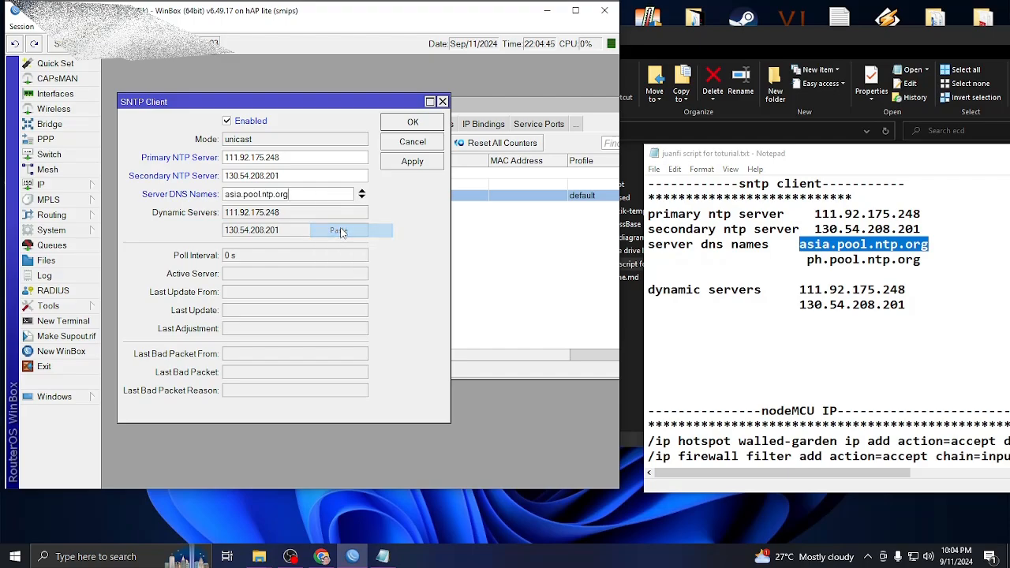
Add ph.pool.ntp.org as a second Server DNS Name, then apply and save the SNTP client.
left_click(362, 197)
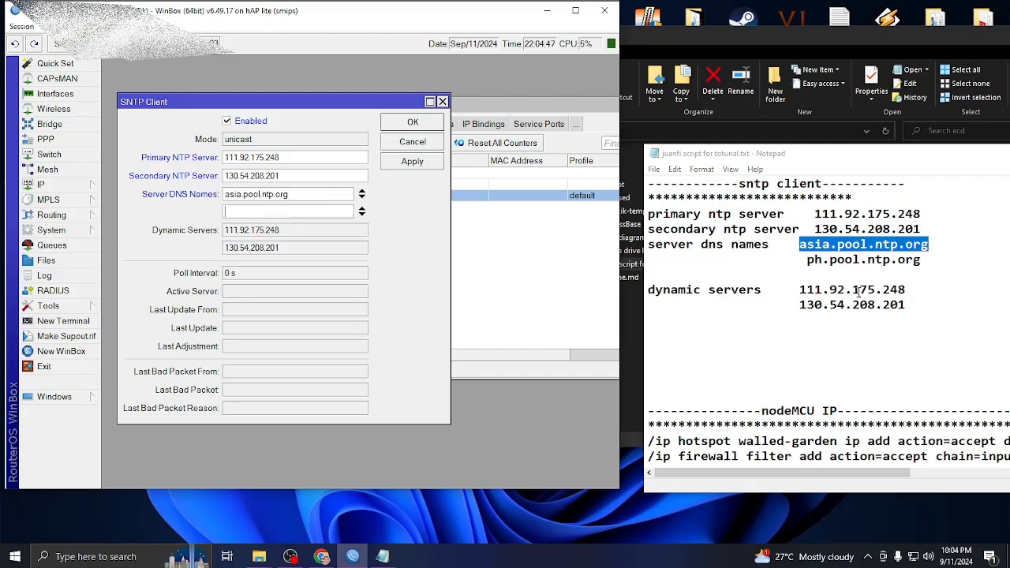
left_click_drag(808, 260, 928, 259)
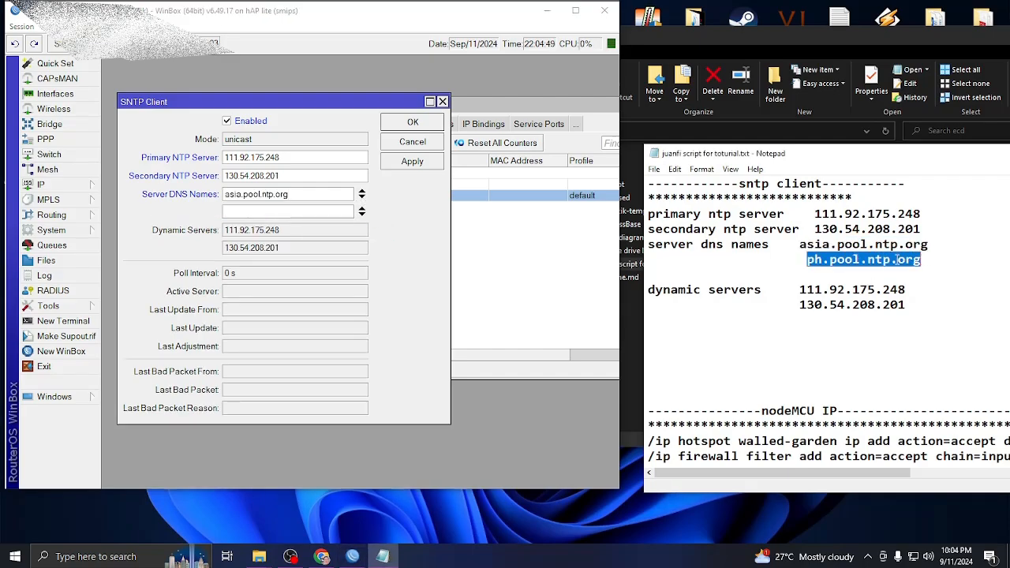
right_click(897, 261)
left_click(869, 303)
right_click(300, 213)
left_click(327, 248)
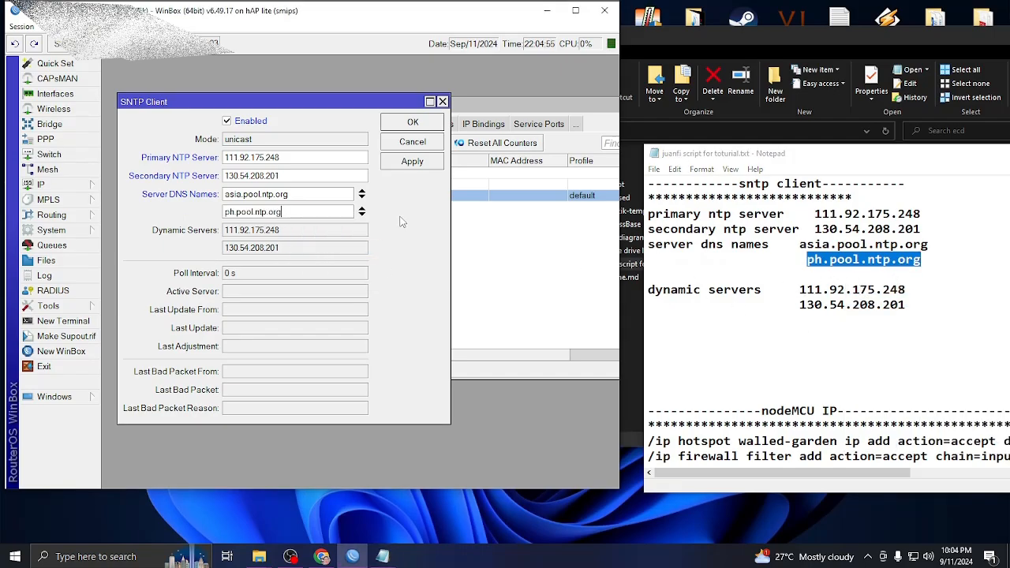
left_click(412, 162)
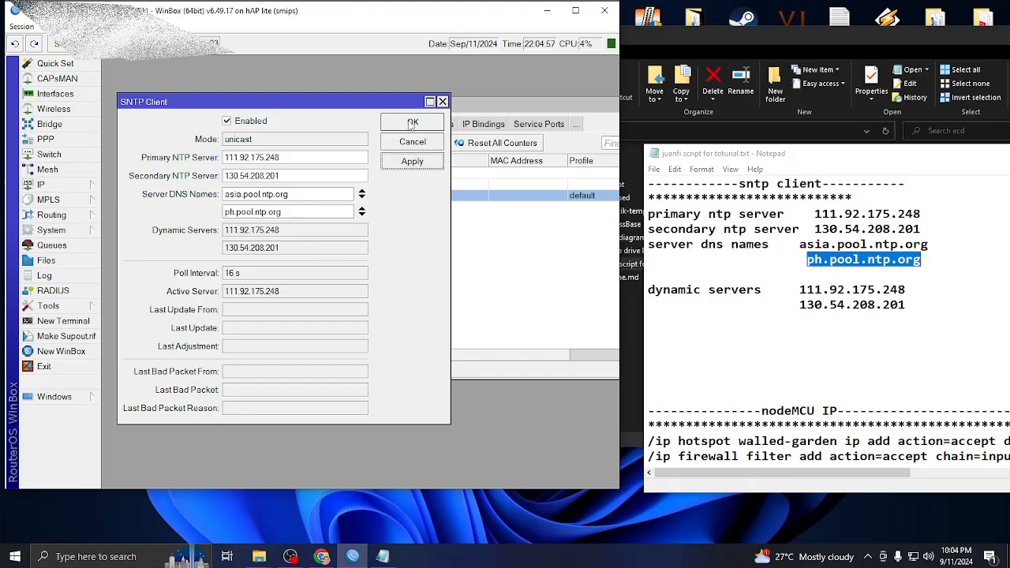
left_click(412, 124)
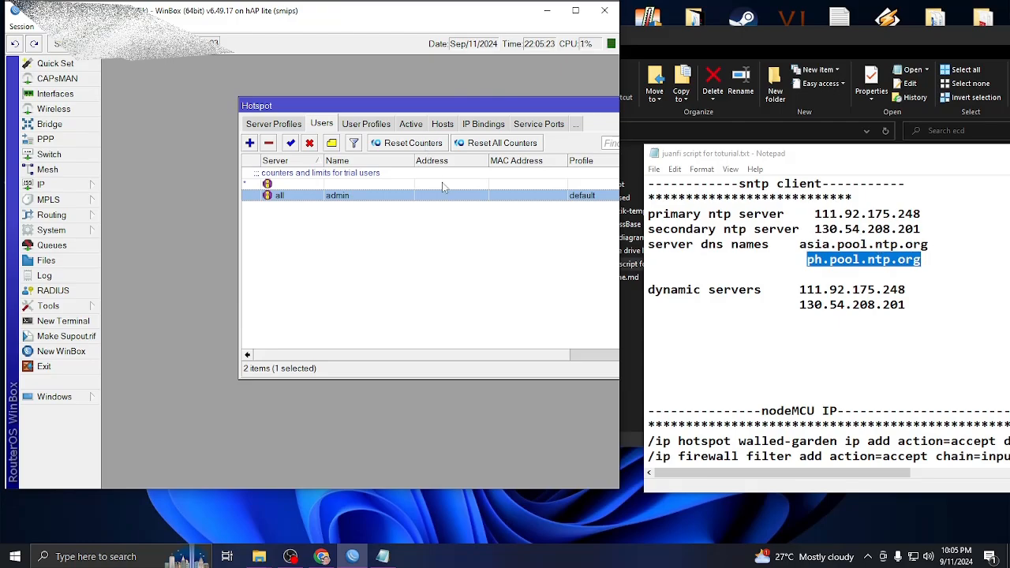
Close the Notepad notes file and bring the Hotspot Users window fully into view.
left_click_drag(820, 154, 633, 154)
left_click(798, 152)
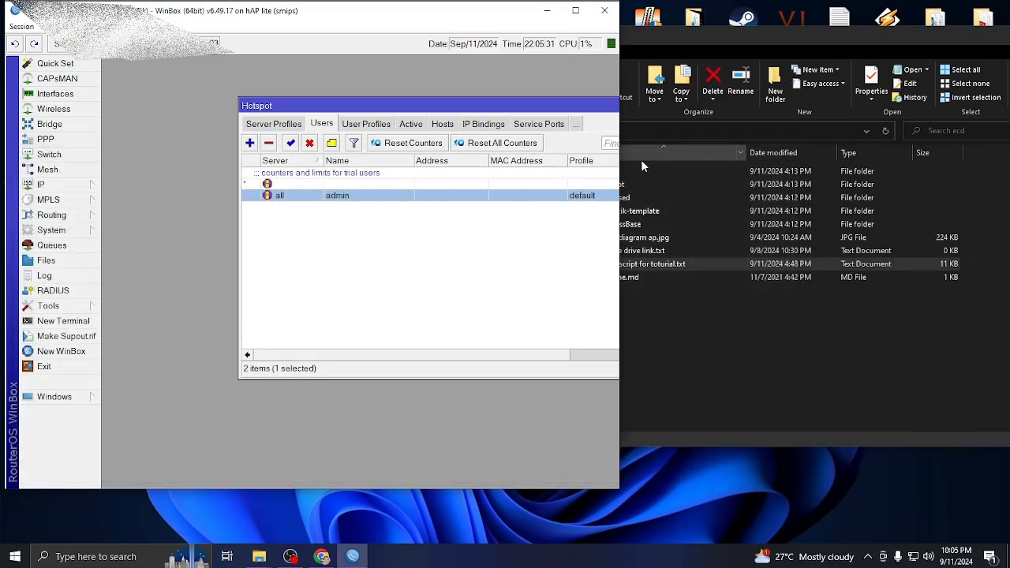
left_click_drag(588, 109, 512, 107)
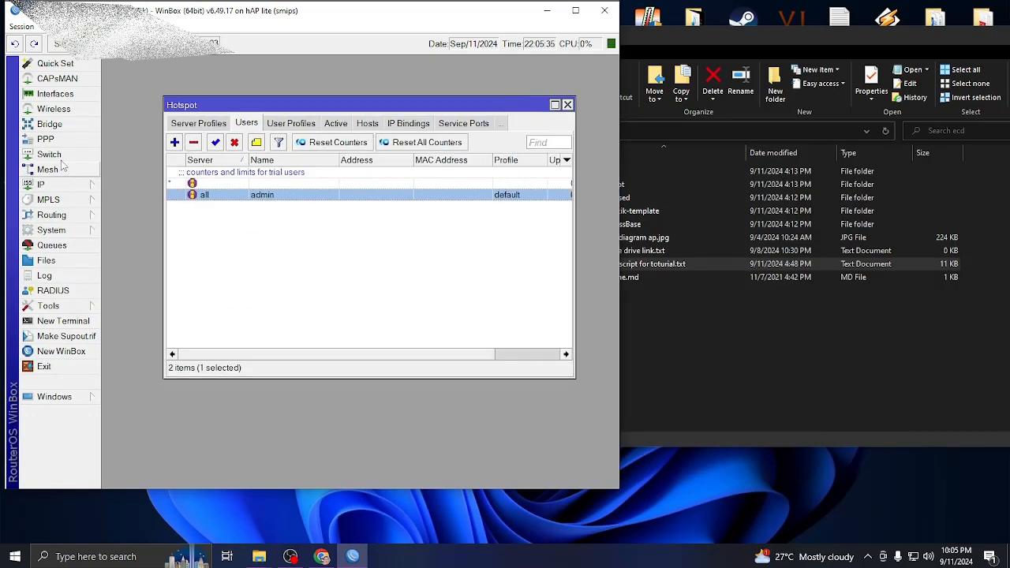
Open Simple Queues and place the Hotspot Users window just below the Queue List.
left_click(52, 245)
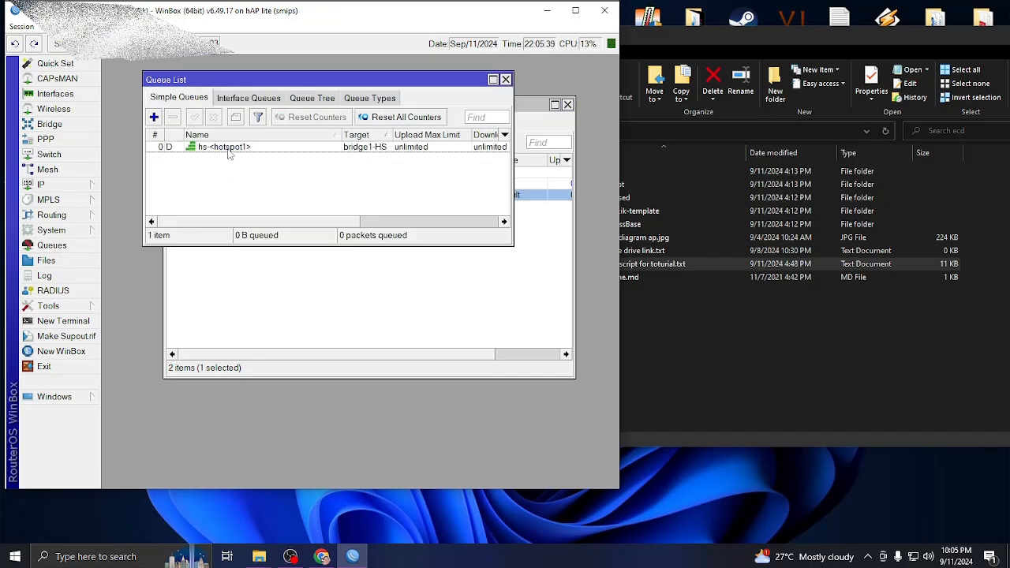
left_click(513, 130)
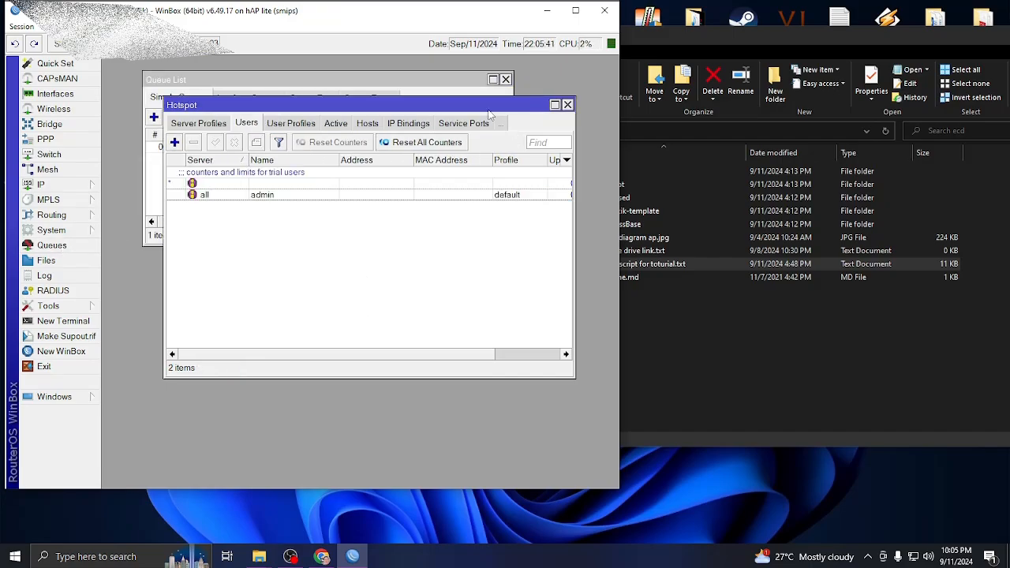
left_click_drag(488, 109, 453, 231)
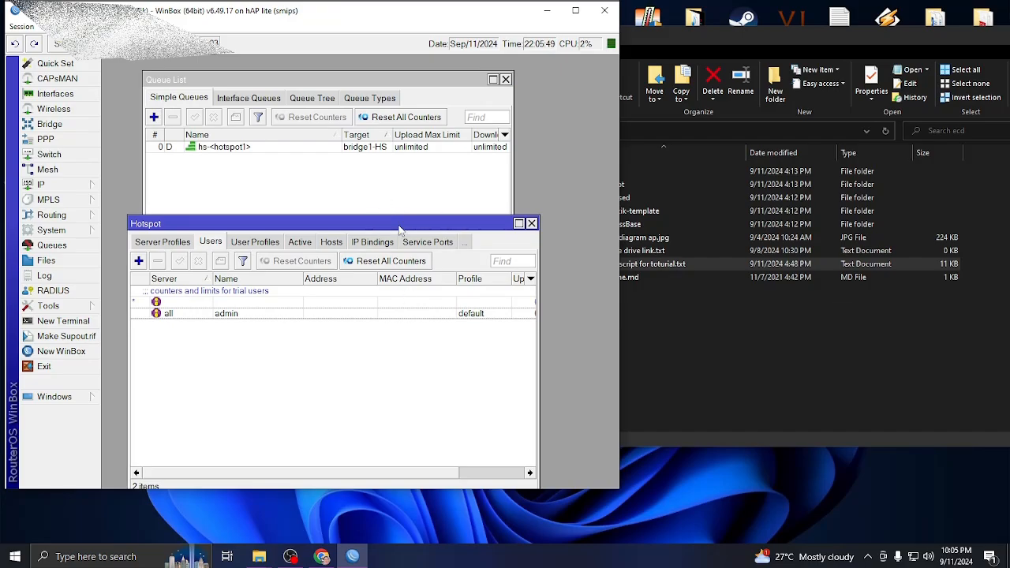
left_click_drag(400, 229, 397, 210)
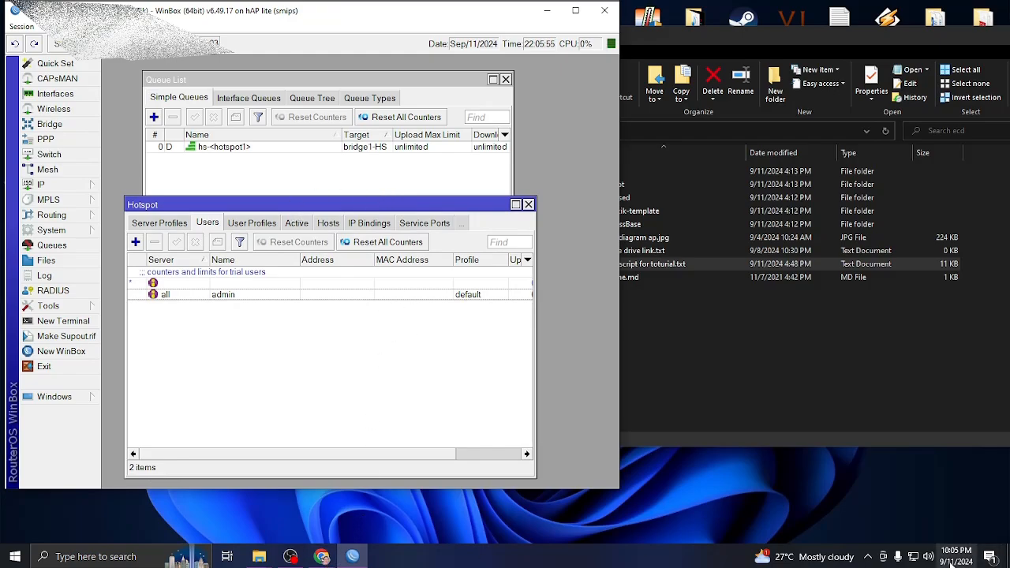
Open the Network Connections adapter list from Network & Internet settings.
right_click(916, 559)
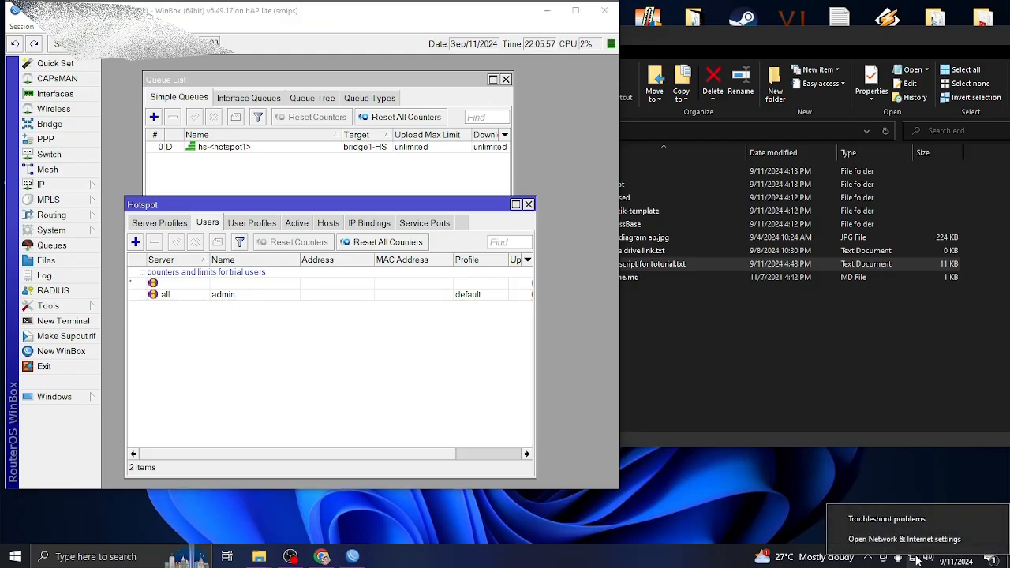
left_click(901, 542)
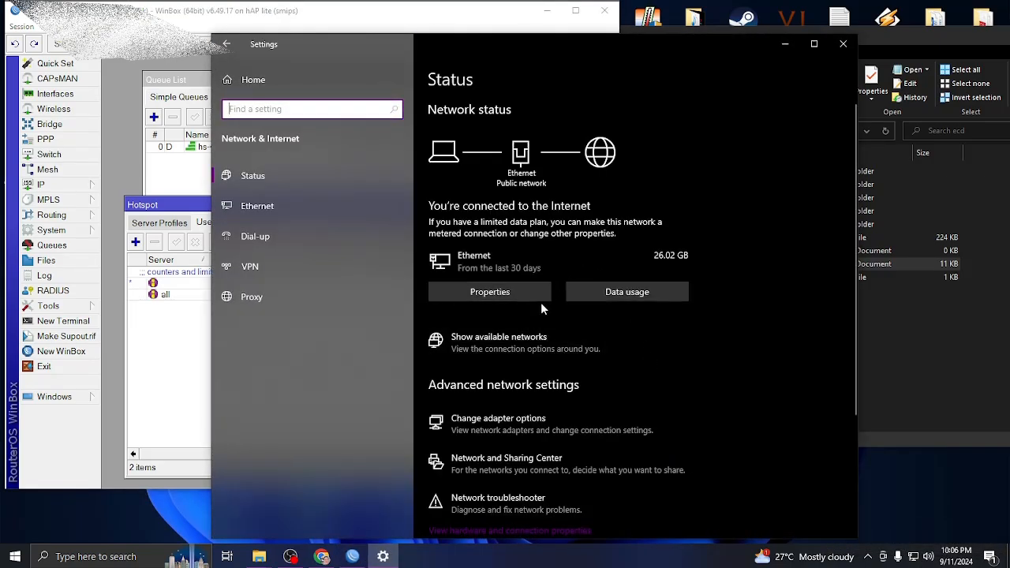
left_click(483, 430)
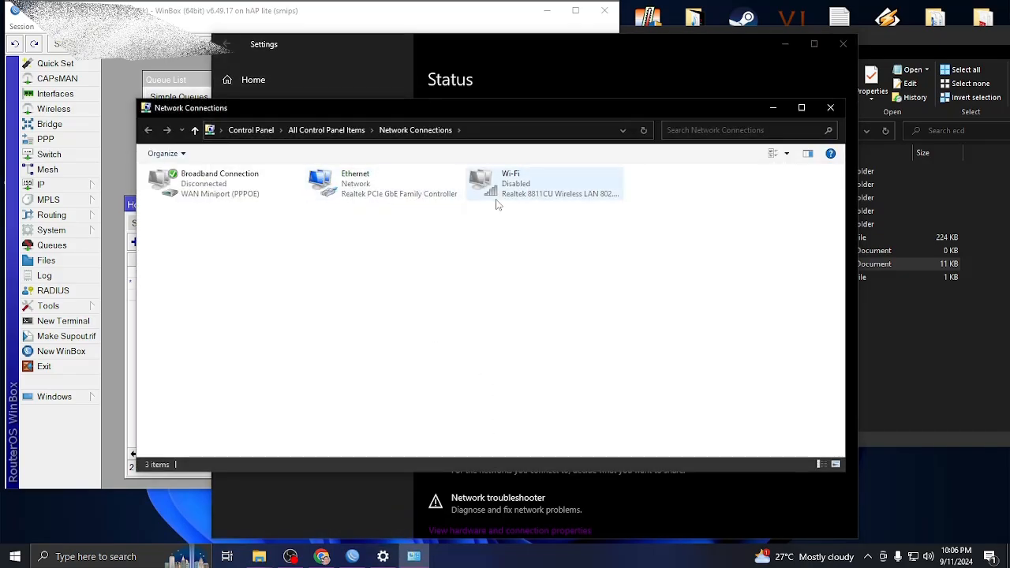
Disable the Ethernet adapter and enable the Wi-Fi adapter.
right_click(354, 188)
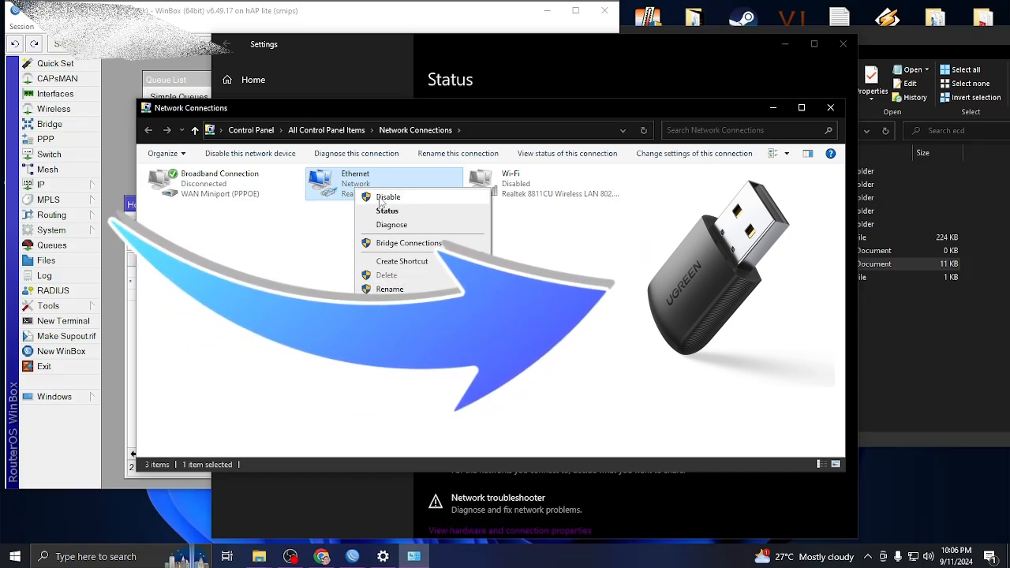
left_click(382, 197)
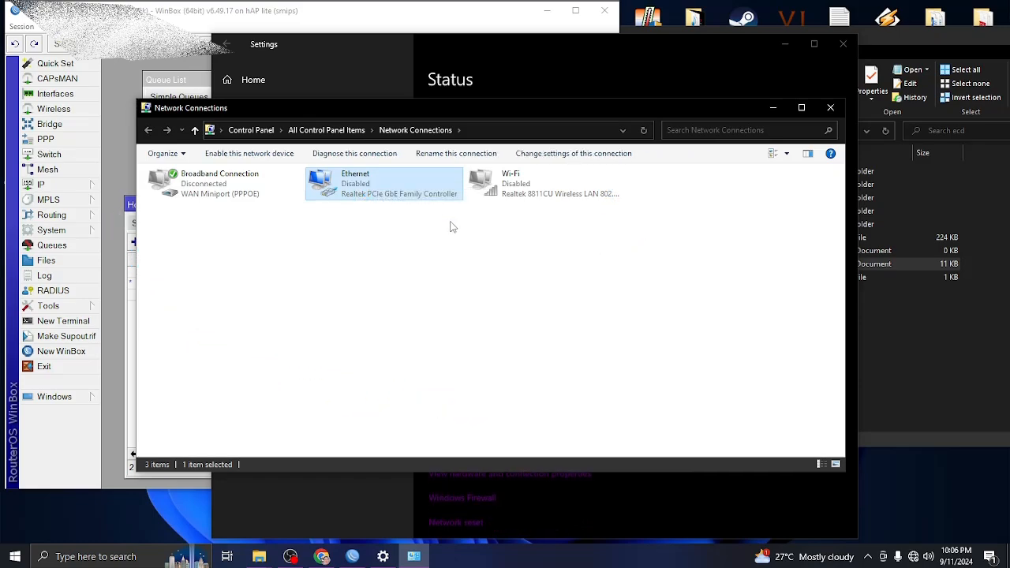
right_click(525, 183)
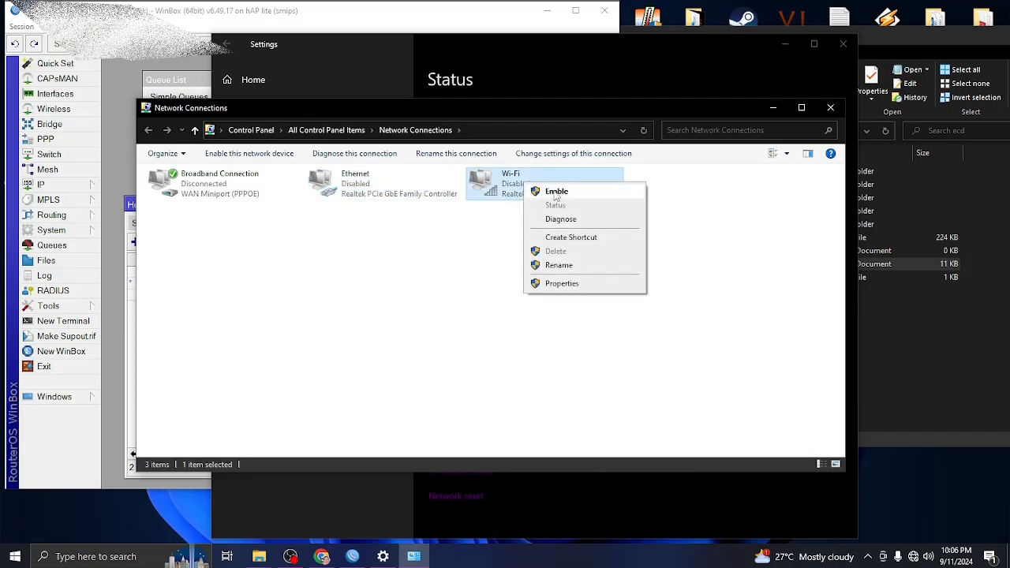
left_click(555, 190)
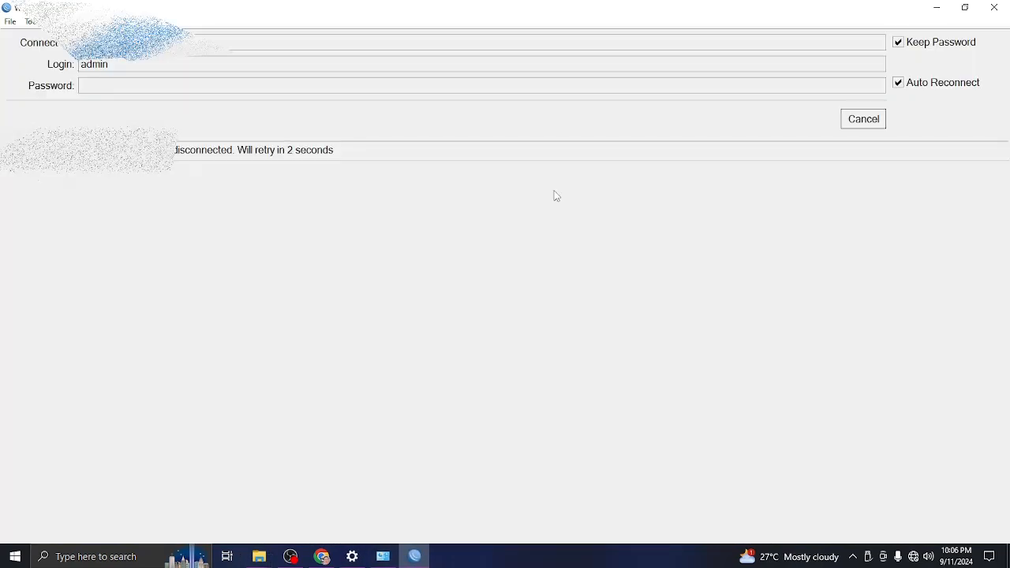
Retry connecting to the MikroTik neighbor at 10.0.0.1, abandon the refused attempt, and check Wi-Fi status.
left_click(864, 119)
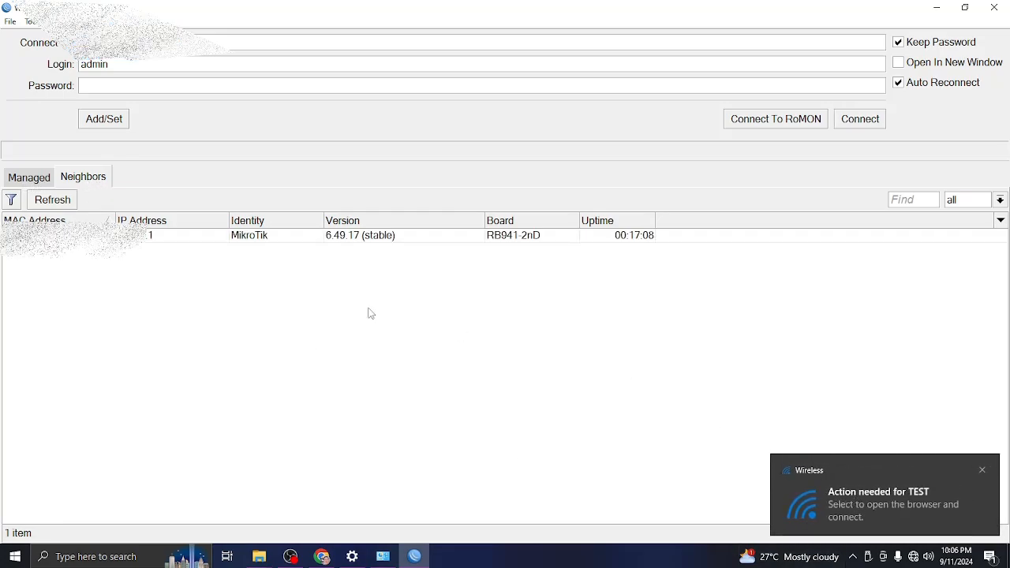
left_click(150, 236)
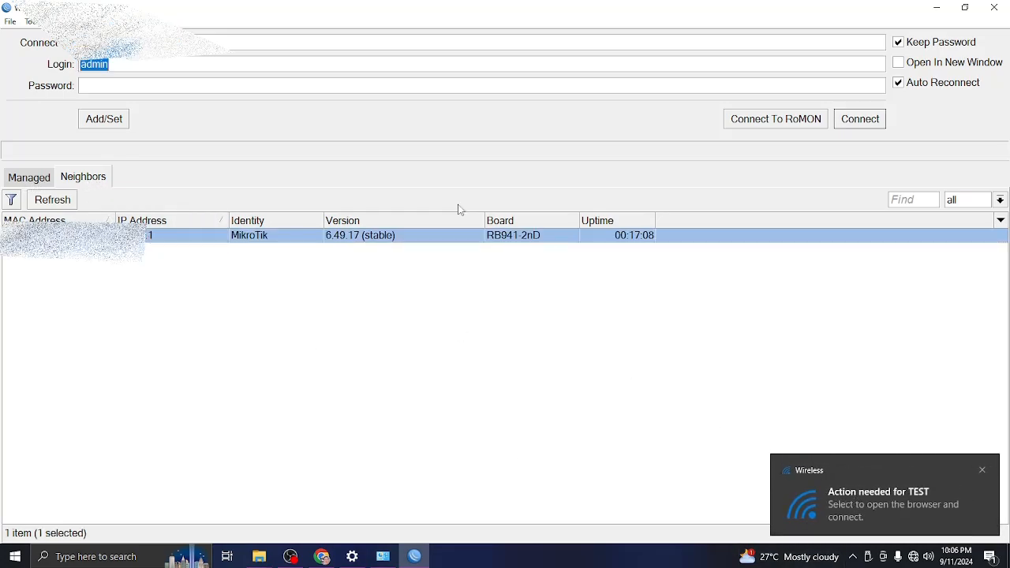
left_click(870, 123)
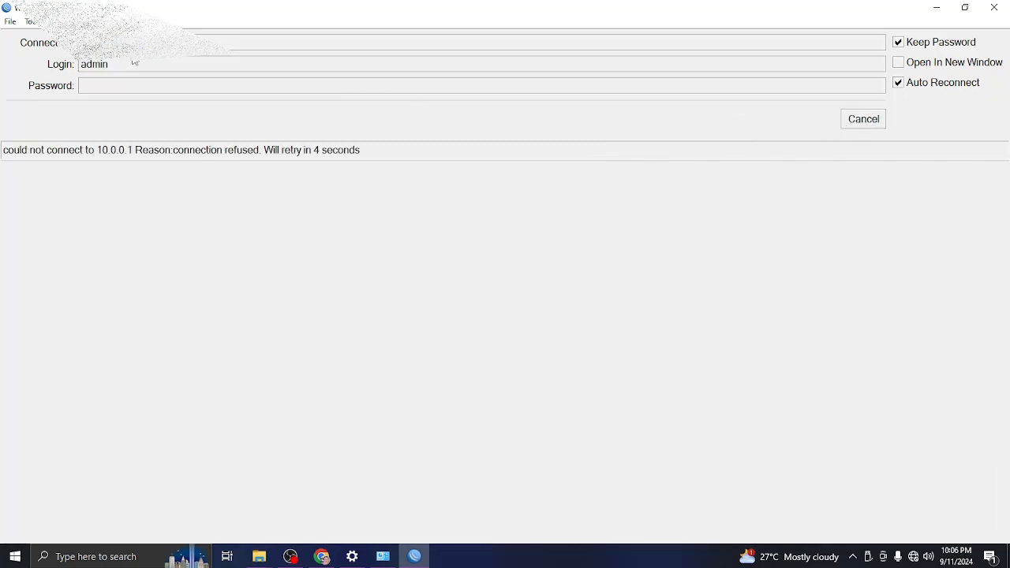
left_click(877, 122)
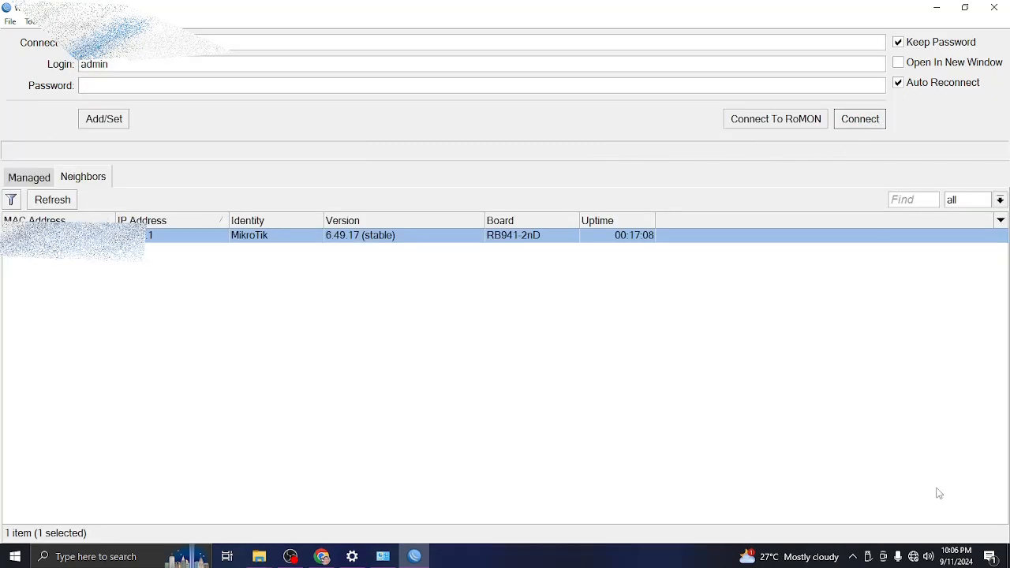
left_click(914, 558)
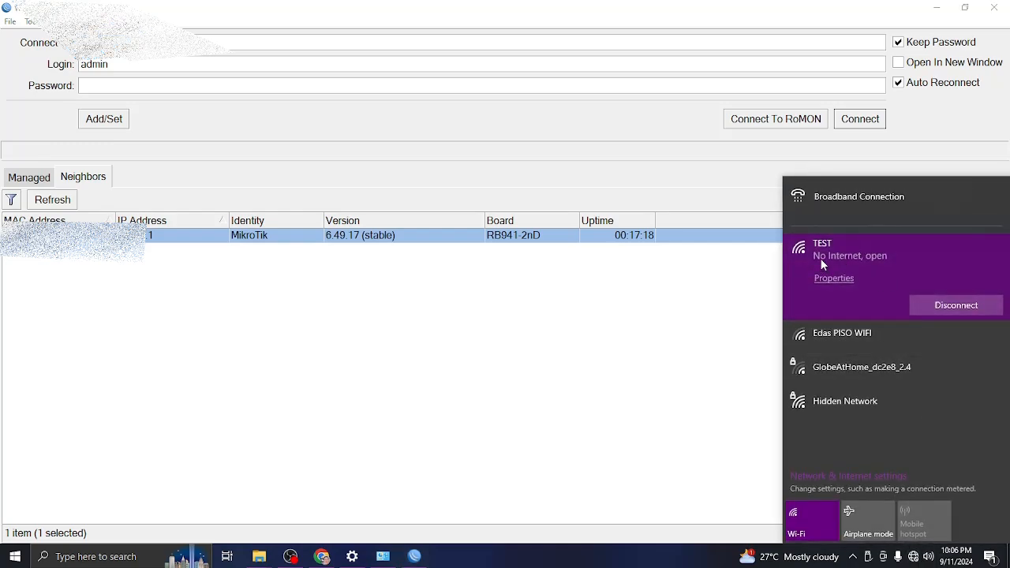
Launch Command Prompt by searching CMD in the taskbar.
left_click(89, 557)
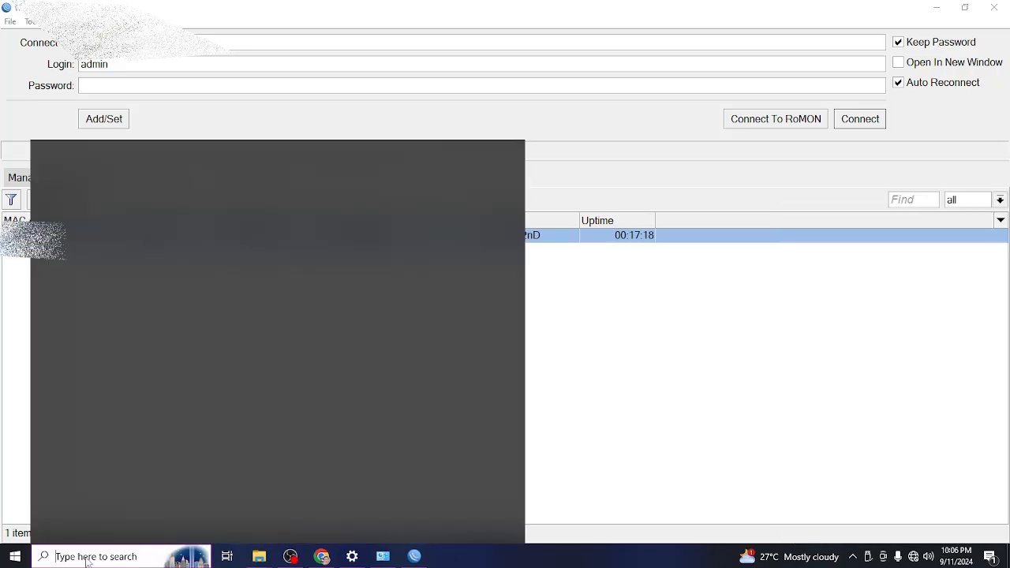
type("CMD")
key("Return")
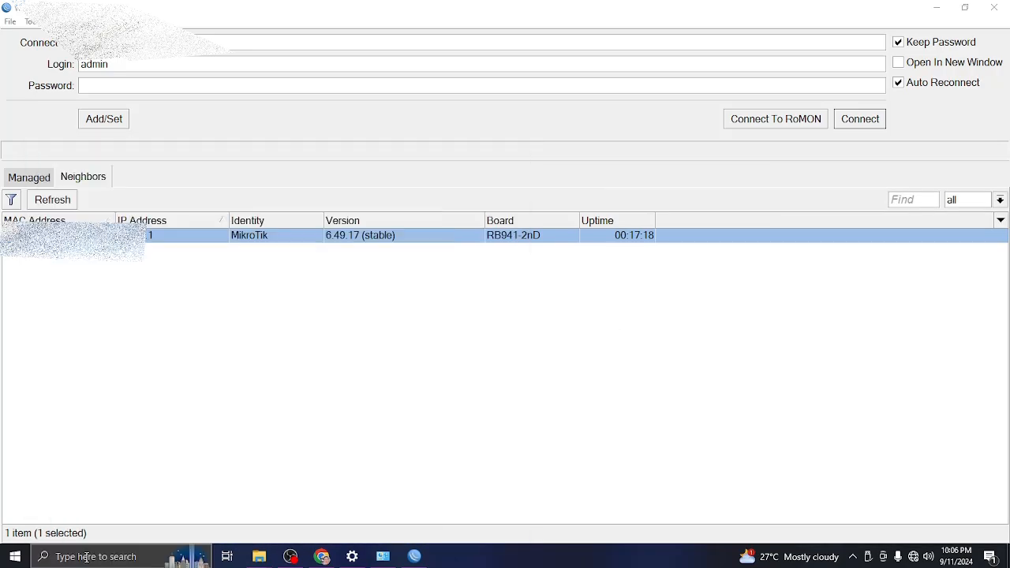
Run a continuous ping 8.8.8.8 -t, move the window aside, and return to WinBox.
type("PIN")
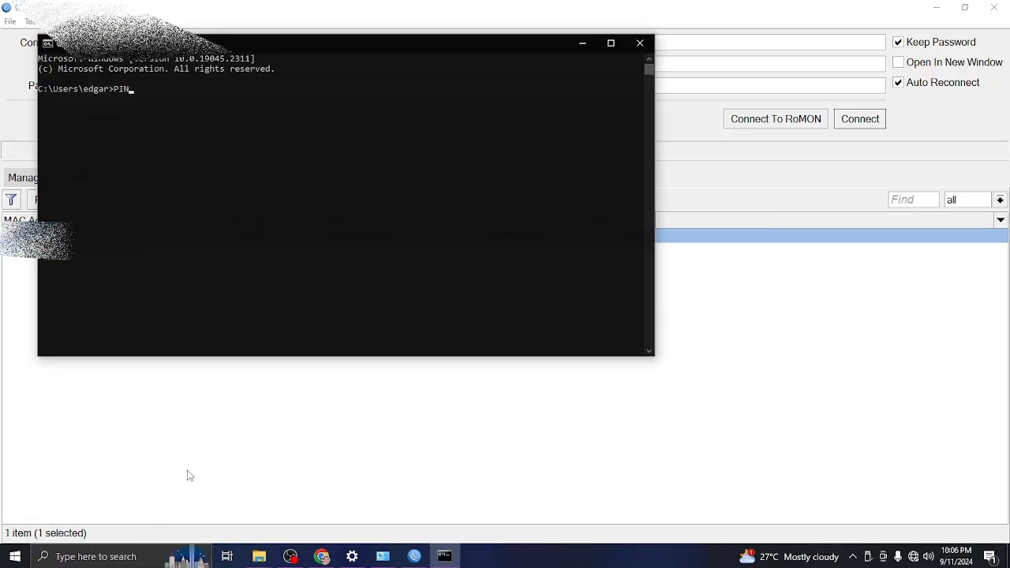
key("BackSpace")
key("BackSpace")
key("BackSpace")
key("BackSpace")
type("pin")
key("Return")
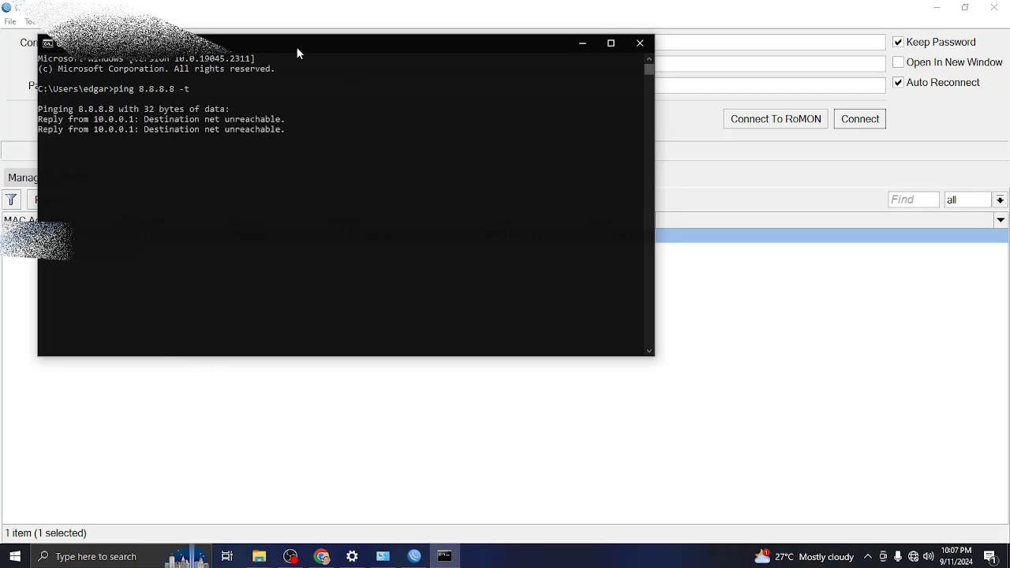
left_click_drag(296, 43, 603, 292)
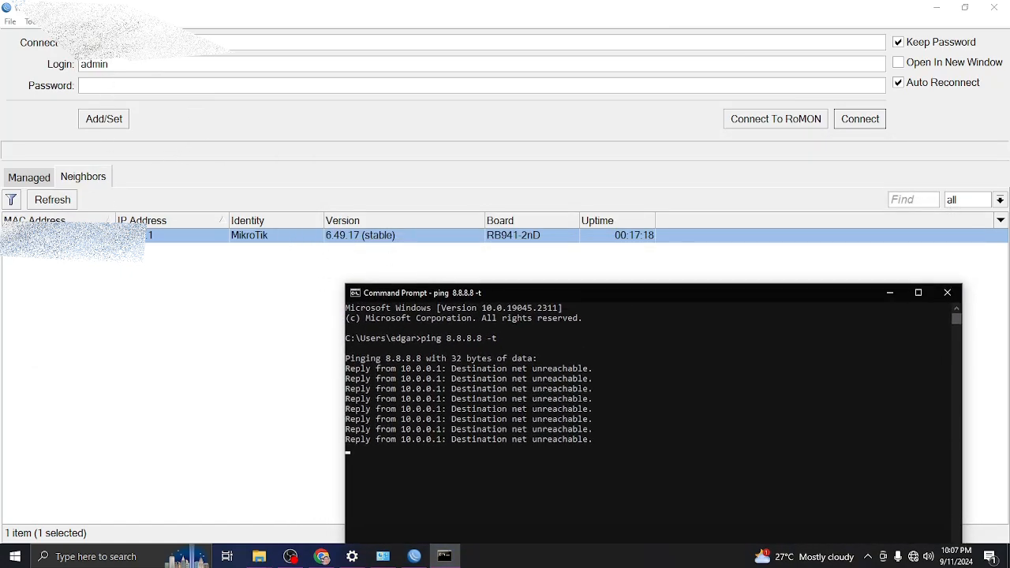
key("alt+Tab")
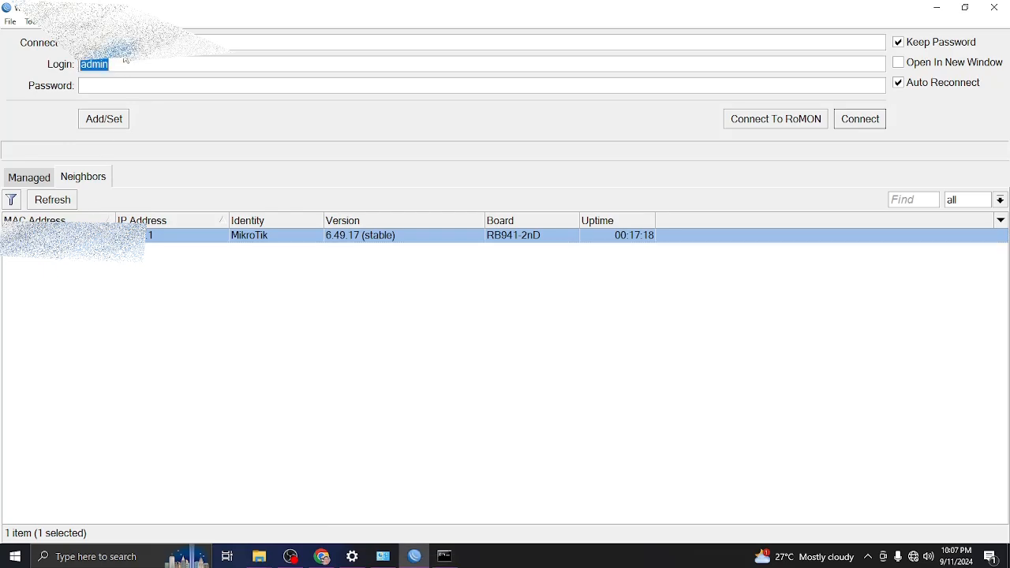
Log in to the hAP lite router in WinBox with its password.
left_click(123, 87)
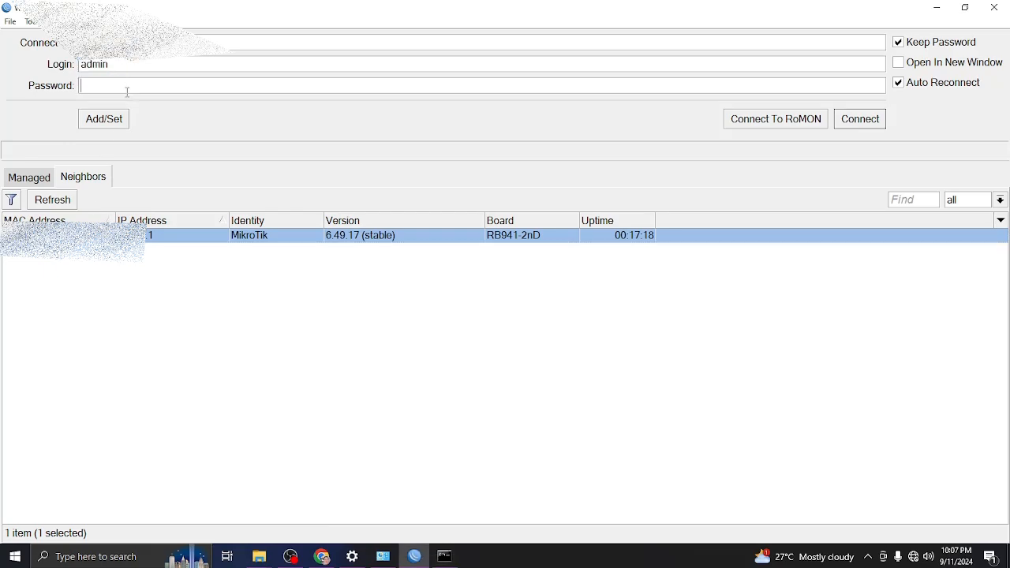
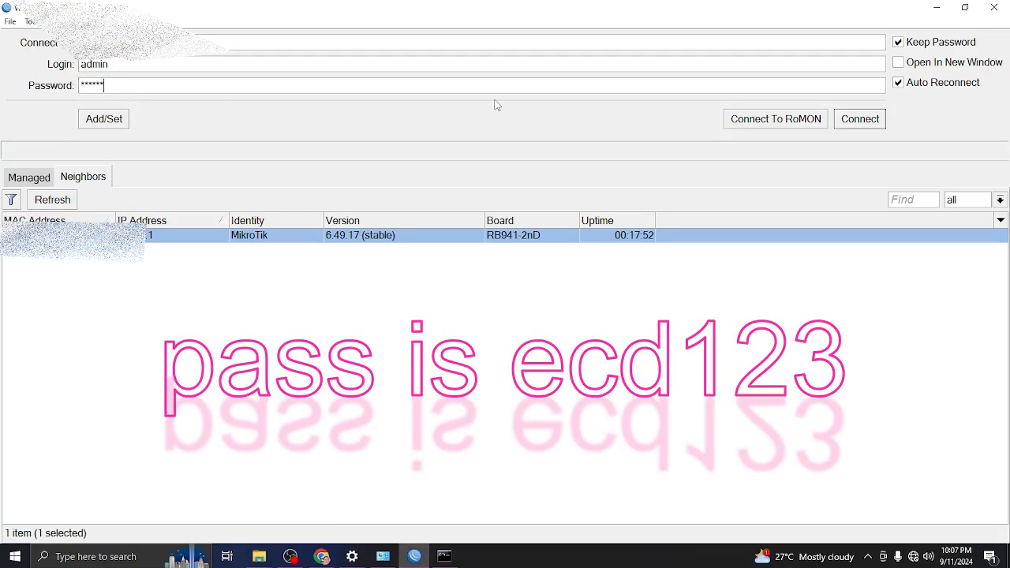
left_click(851, 122)
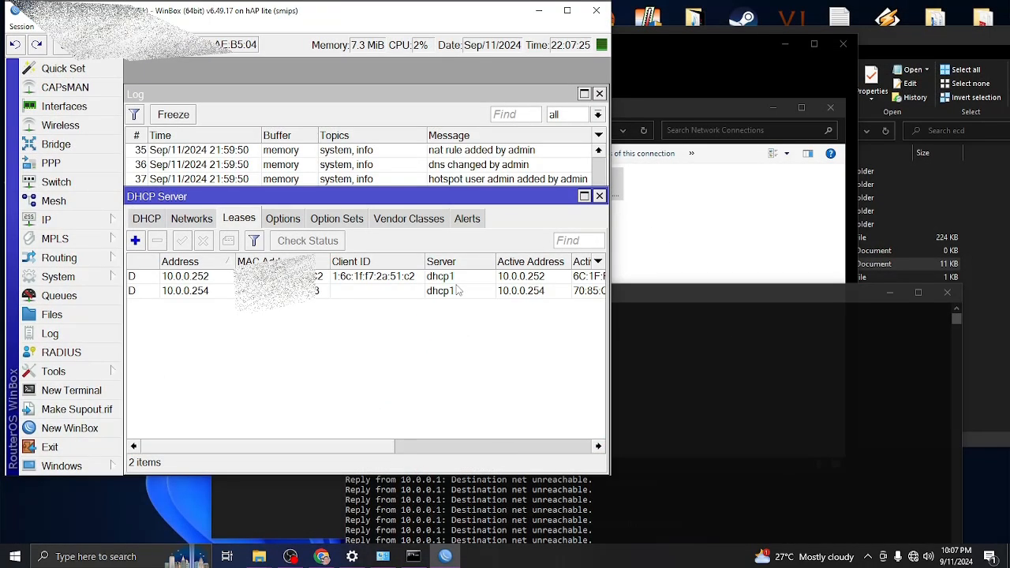
Widen the DHCP leases and WinBox windows, snapping Command Prompt to the right half.
left_click_drag(608, 330, 672, 330)
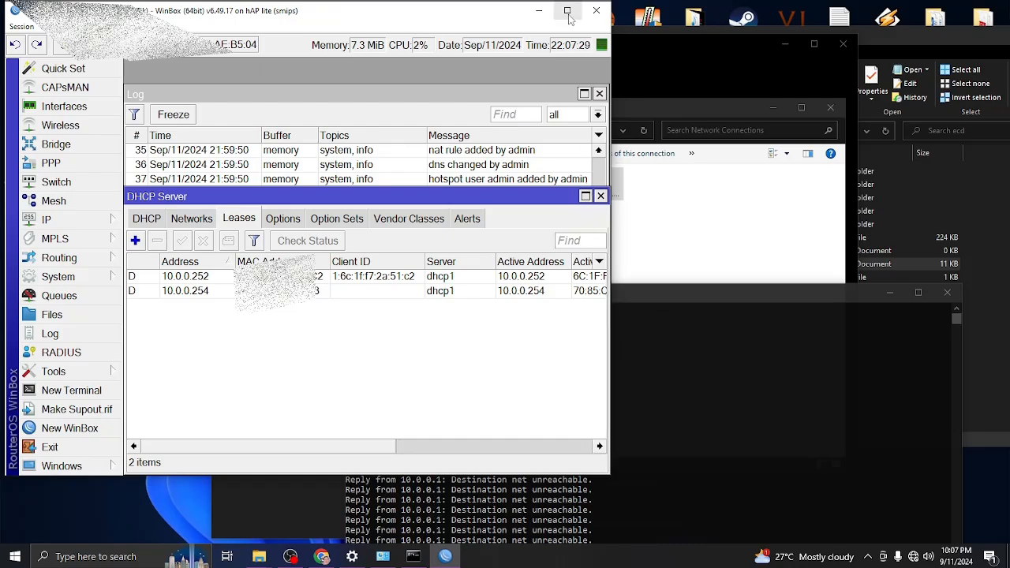
left_click_drag(669, 294, 973, 210)
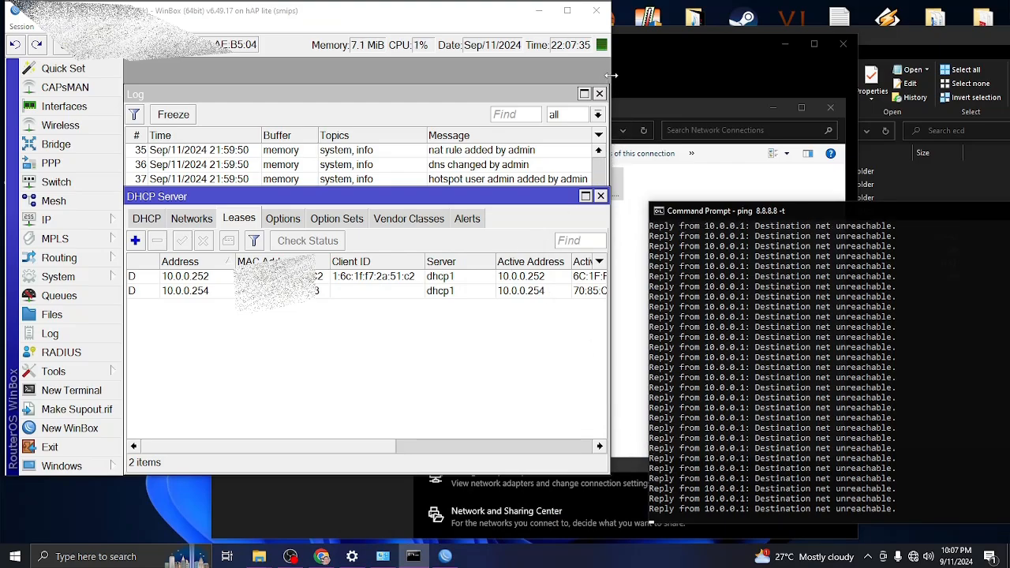
left_click_drag(610, 75, 798, 92)
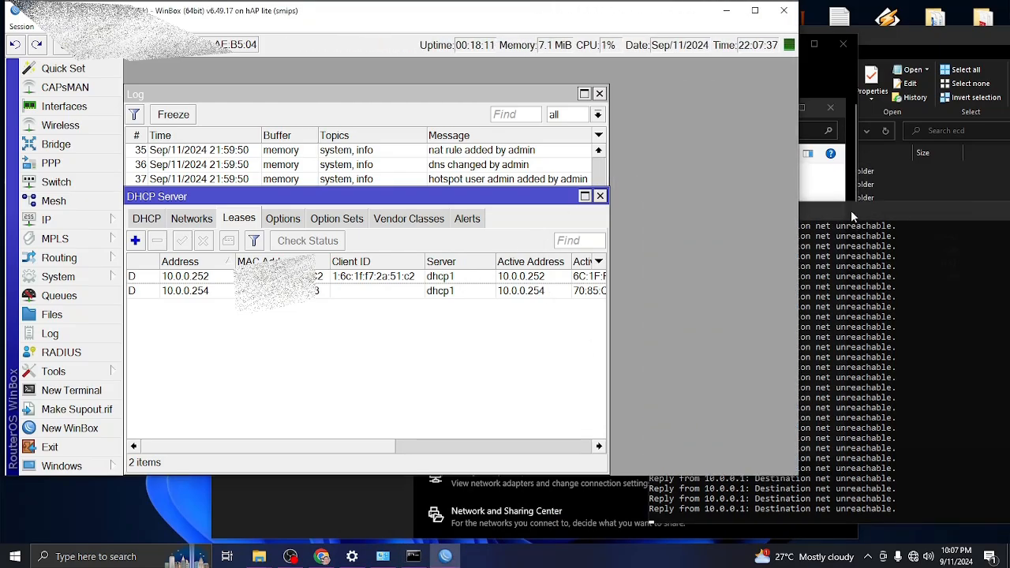
left_click_drag(851, 210, 1008, 198)
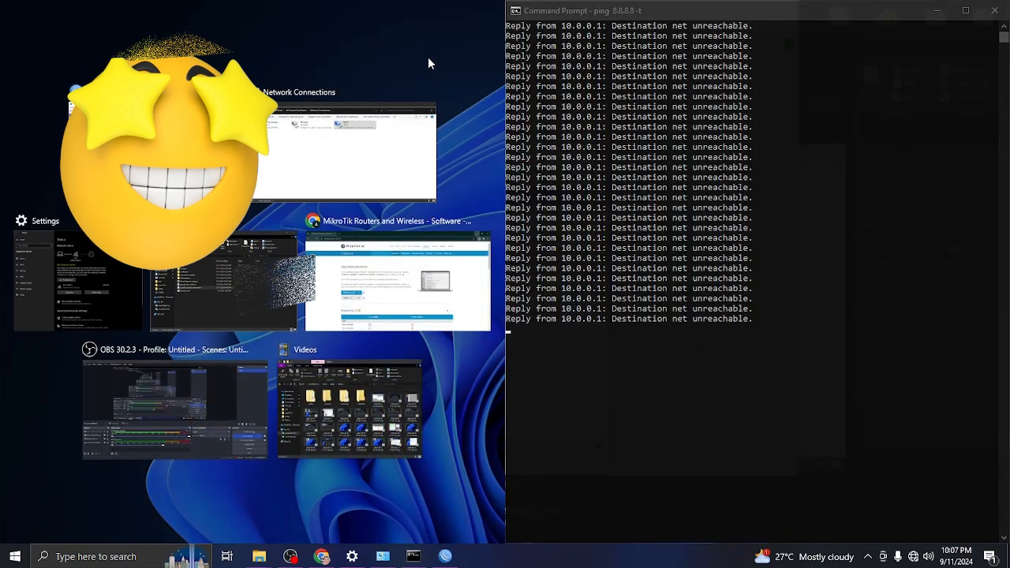
left_click(441, 88)
Widen the DHCP leases list to show host names for 10.0.0.252 and 10.0.0.254.
left_click(478, 352)
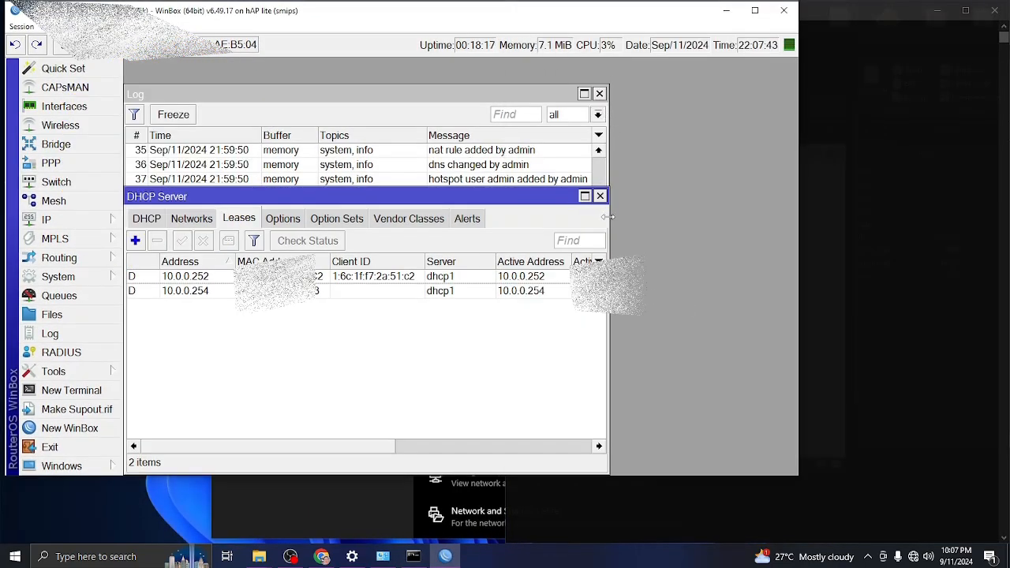
left_click_drag(609, 217, 782, 215)
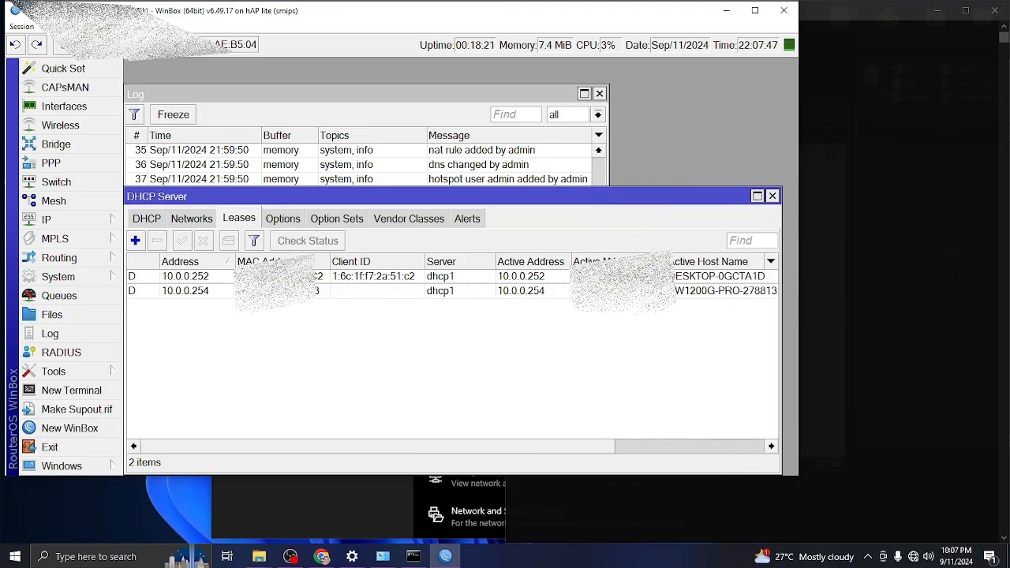
left_click(277, 277)
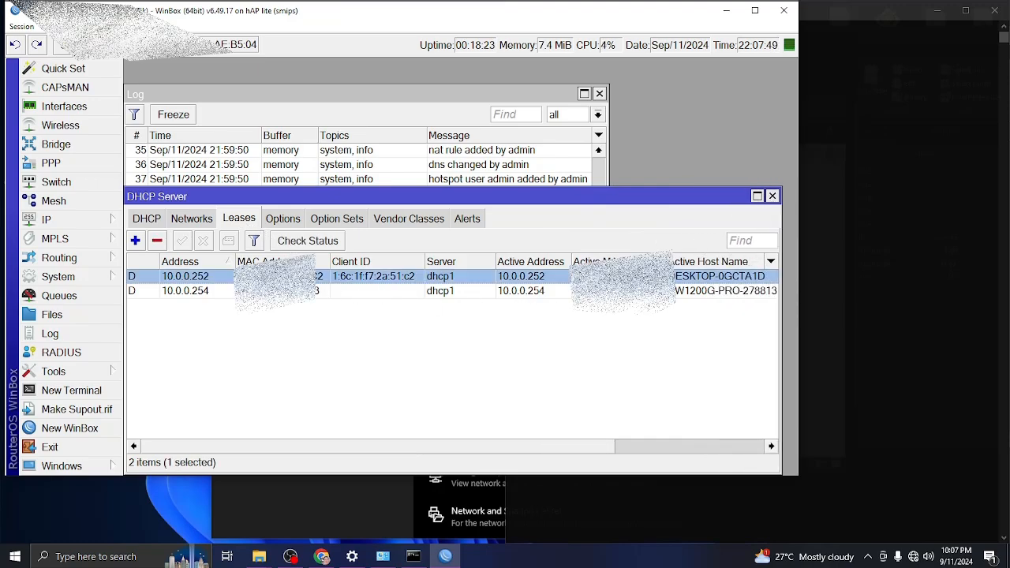
left_click(277, 291)
Close the Log, open IP > Hotspot, and check the 10.0.0.1/24 bridge1-HS address.
left_click(603, 501)
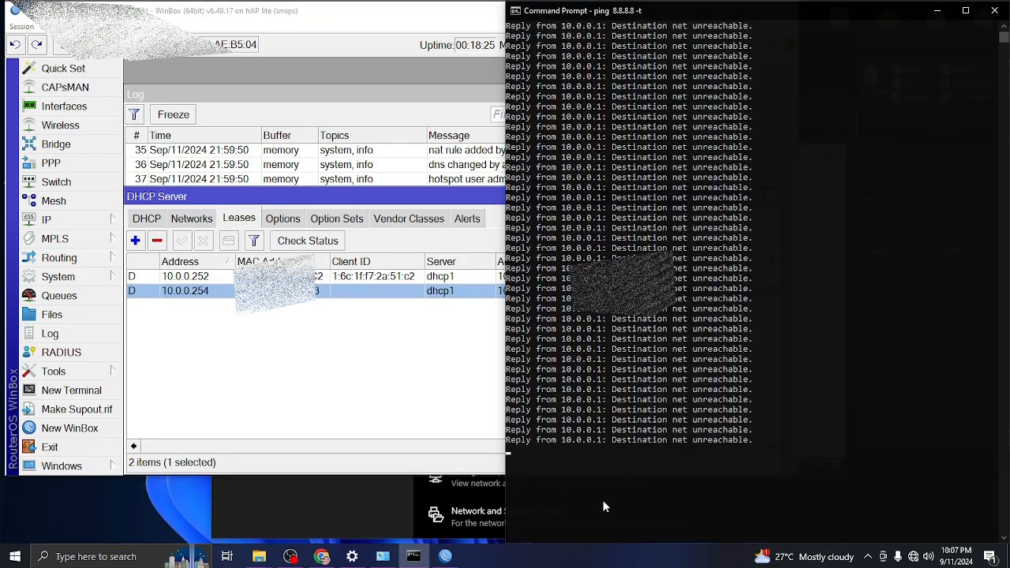
left_click(333, 100)
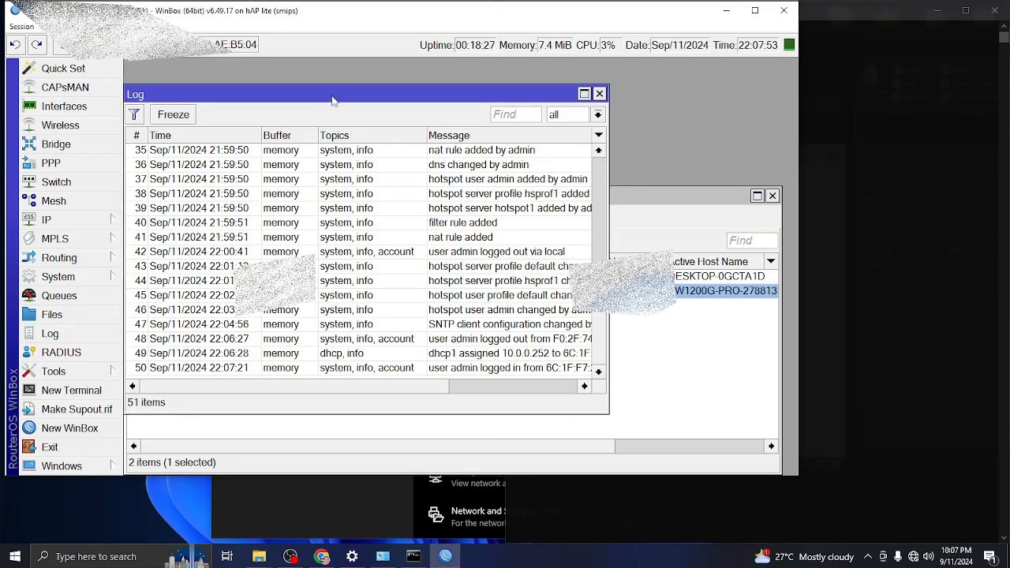
left_click(599, 93)
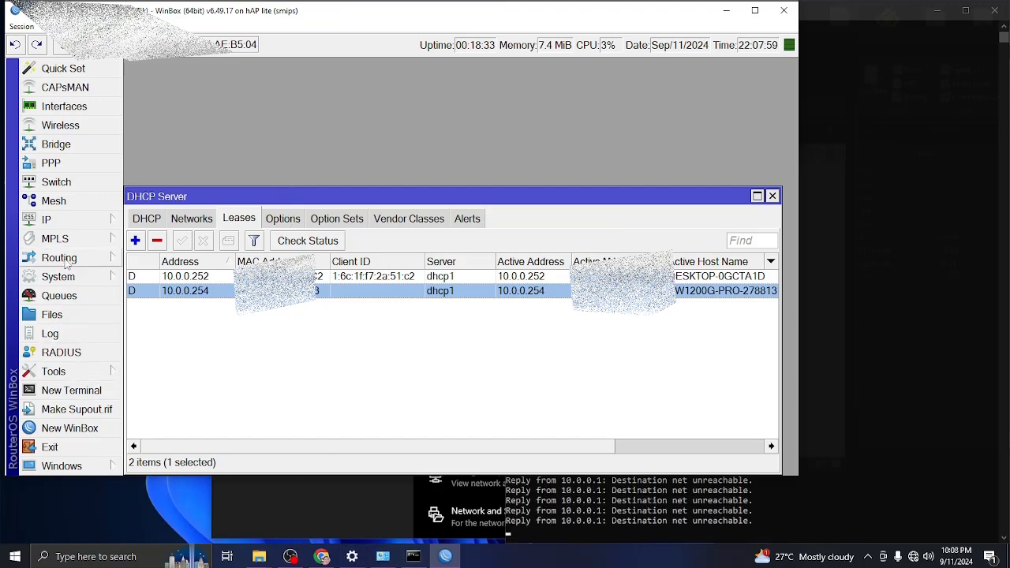
left_click(47, 219)
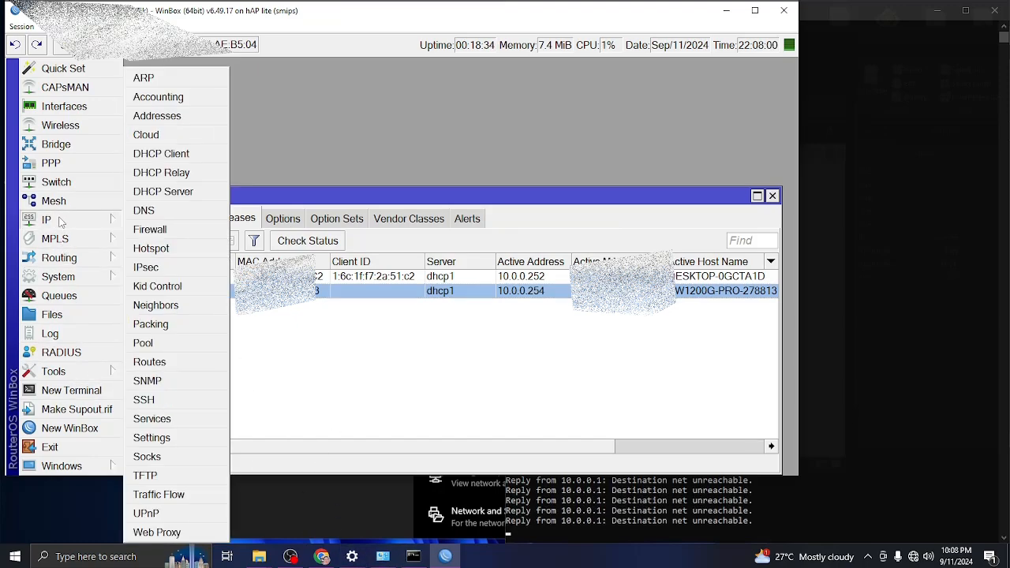
left_click(148, 249)
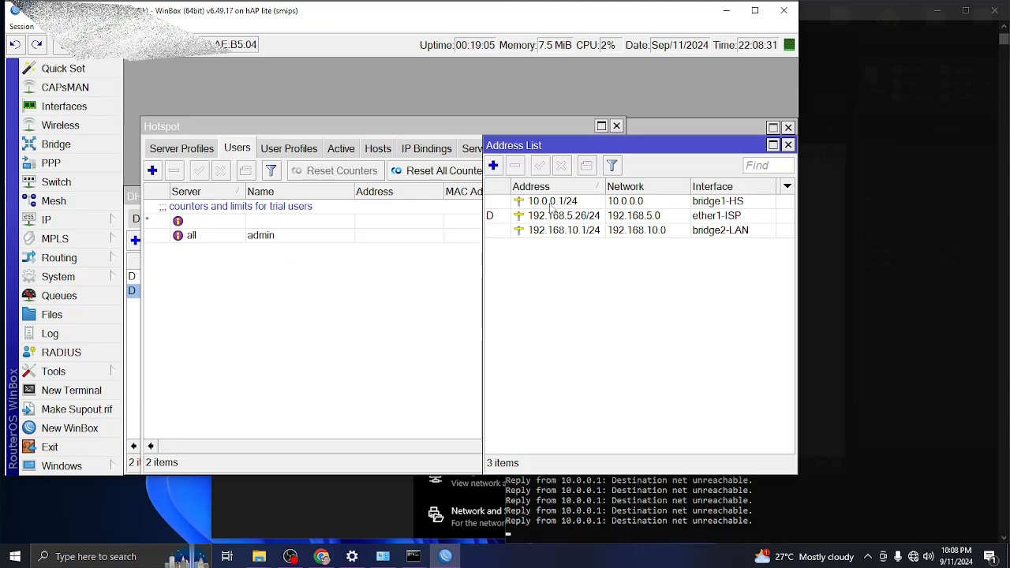
left_click(562, 207)
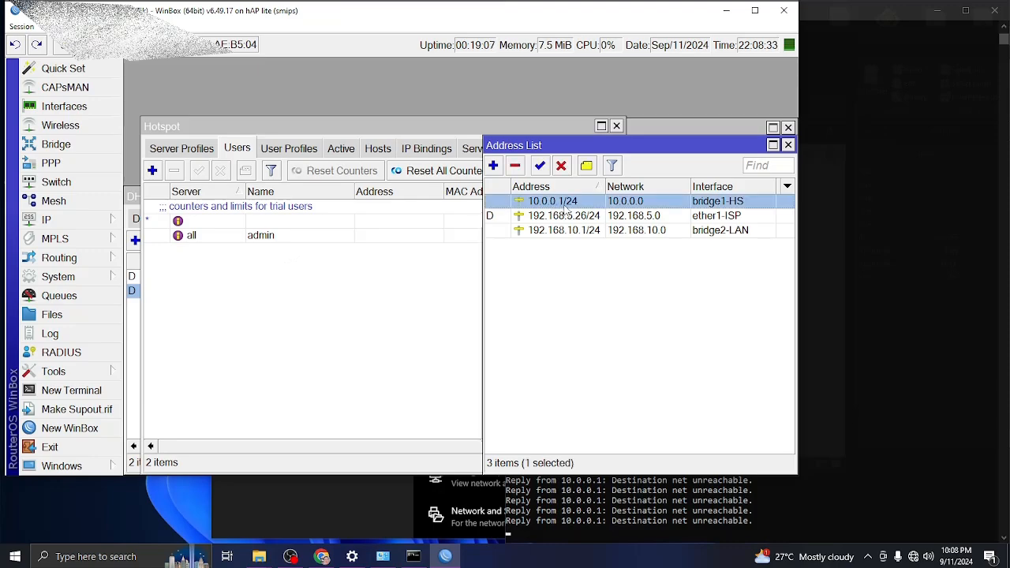
left_click(321, 557)
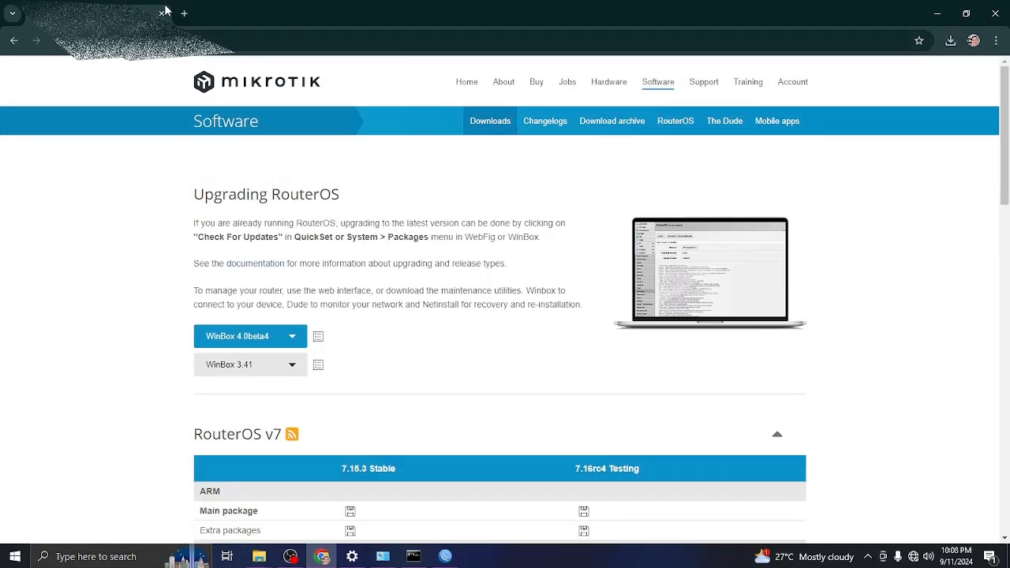
Arrange Chrome on the left half and Command Prompt on the right.
left_click(205, 39)
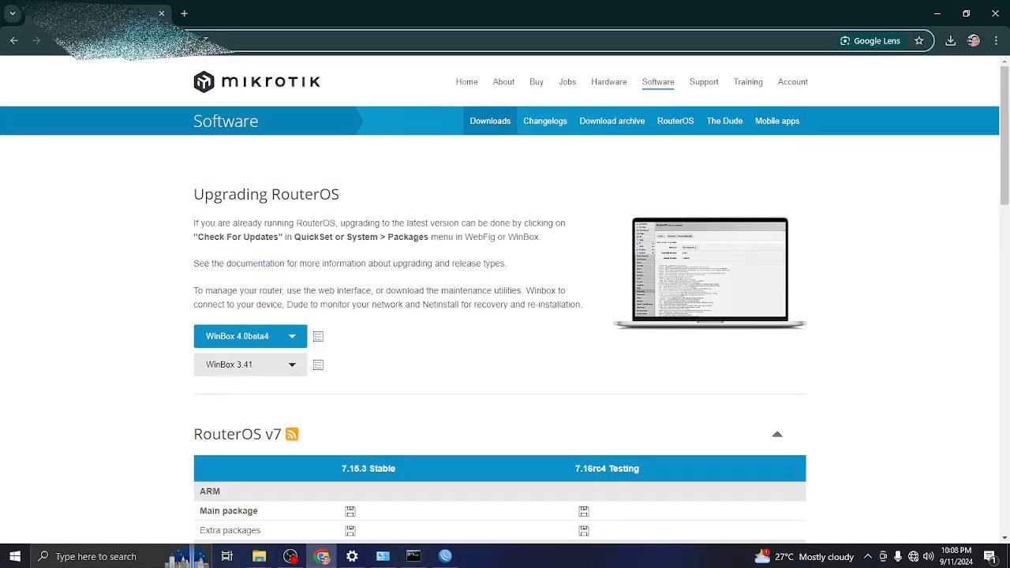
left_click(967, 14)
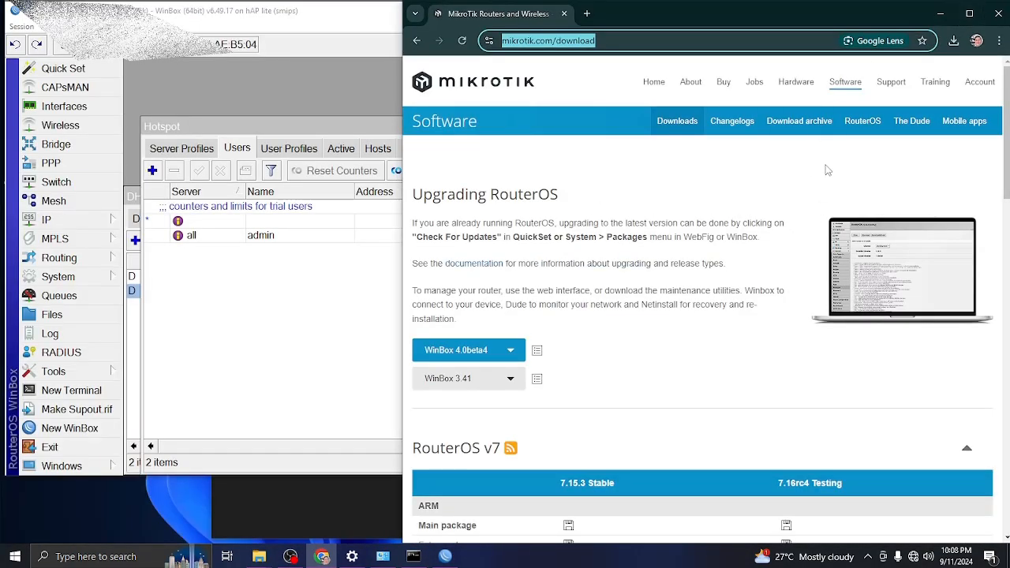
double_click(866, 16)
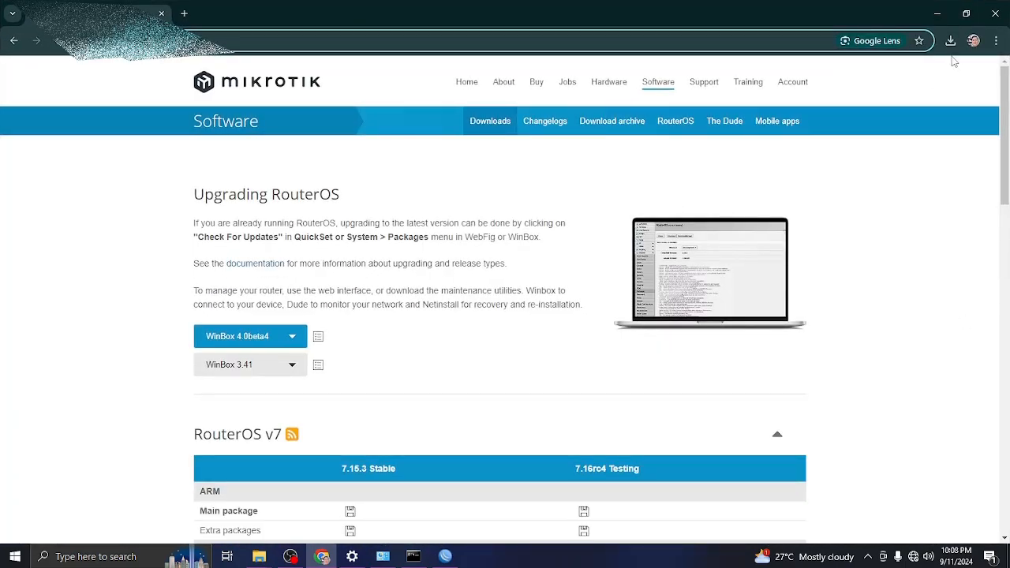
left_click(966, 13)
left_click_drag(722, 22, 376, 41)
left_click(807, 478)
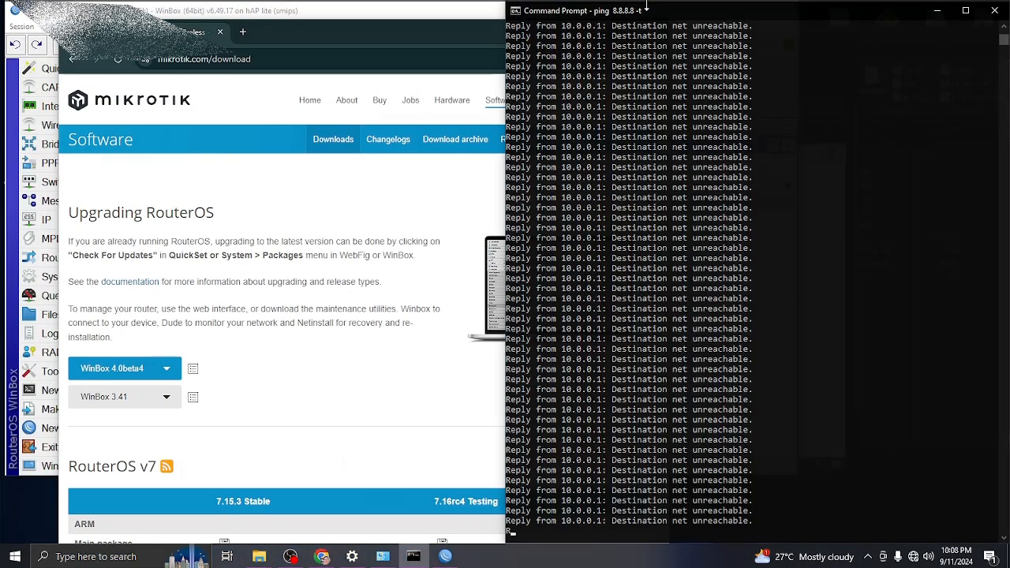
left_click_drag(667, 17, 797, 23)
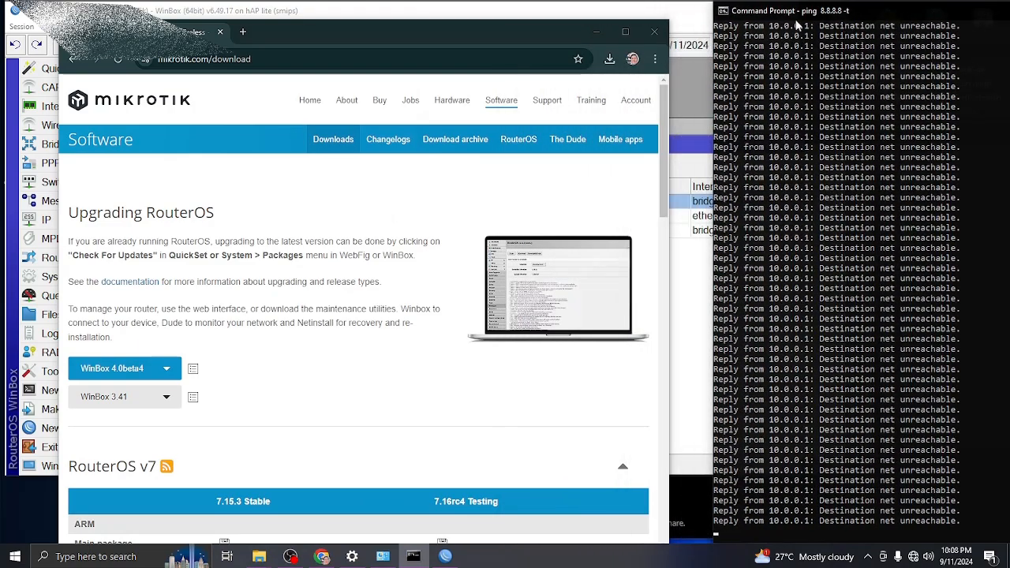
Load the hotspot portal at 10.0.0.1 in Chrome.
left_click(332, 60)
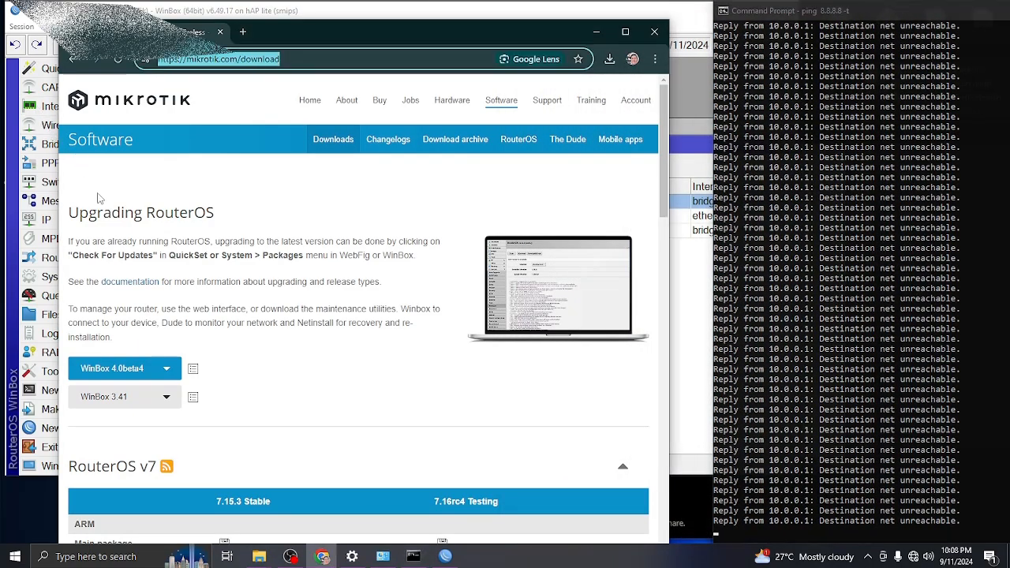
type("10.0.0")
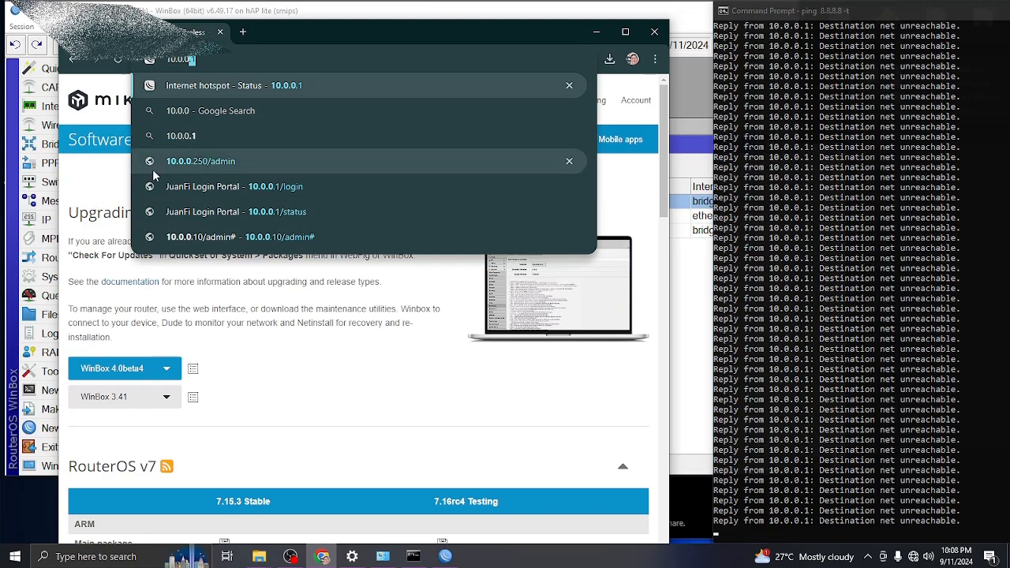
type(".1")
key("Return")
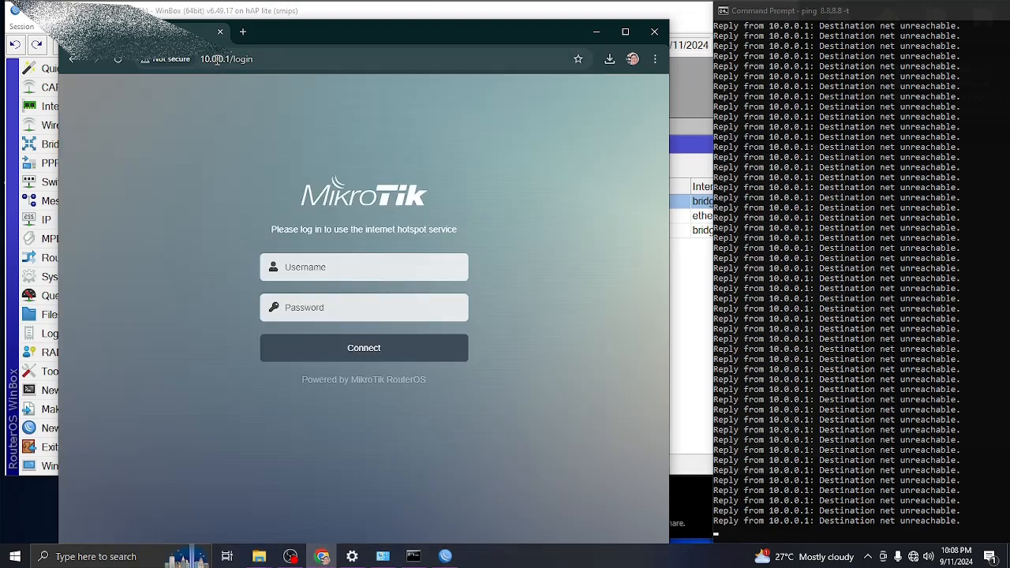
Log in to the hotspot as admin with its password and dismiss Chrome's save-password prompt.
left_click(373, 266)
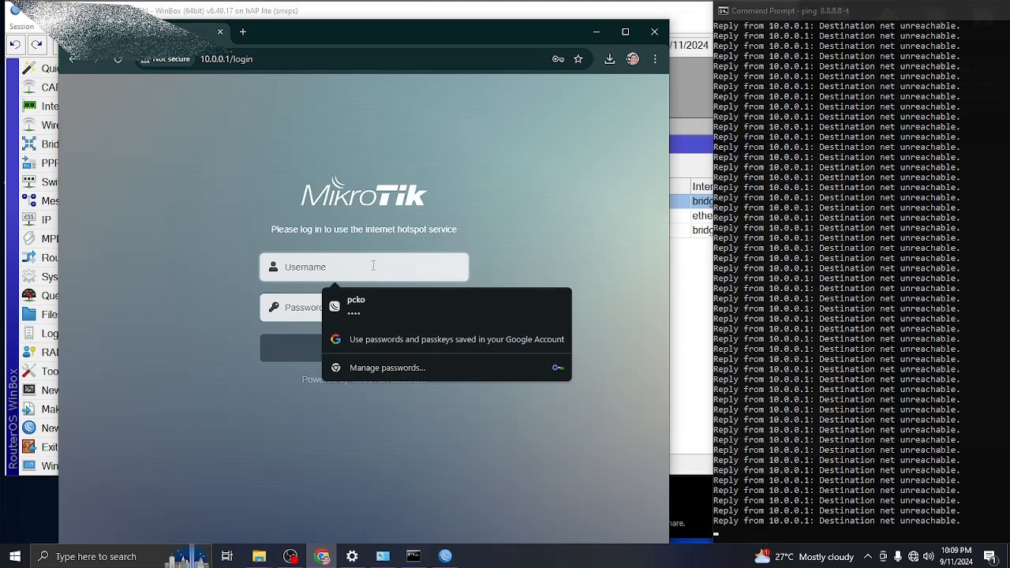
type("admin")
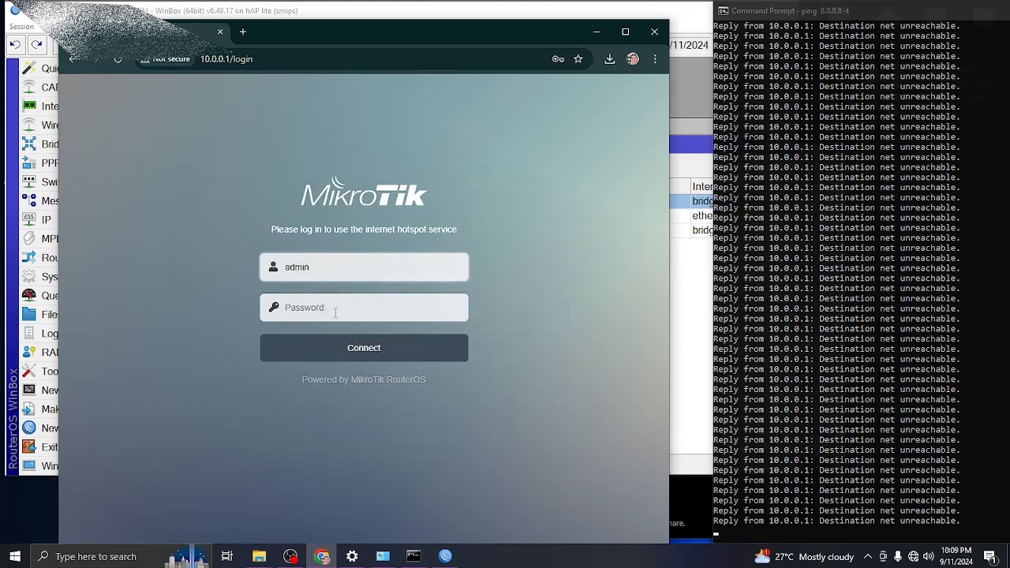
left_click(335, 311)
type("a")
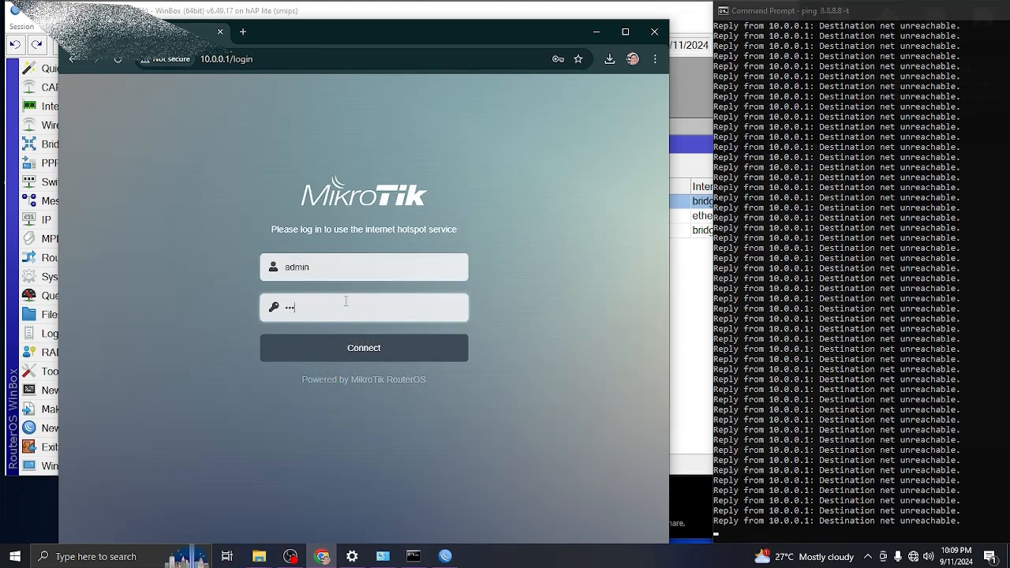
left_click(371, 355)
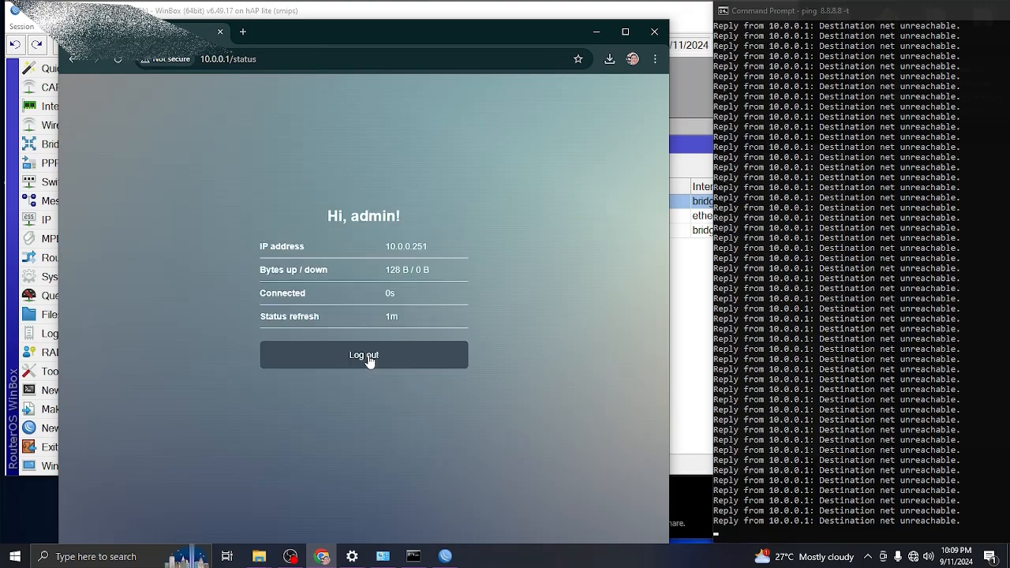
left_click(478, 251)
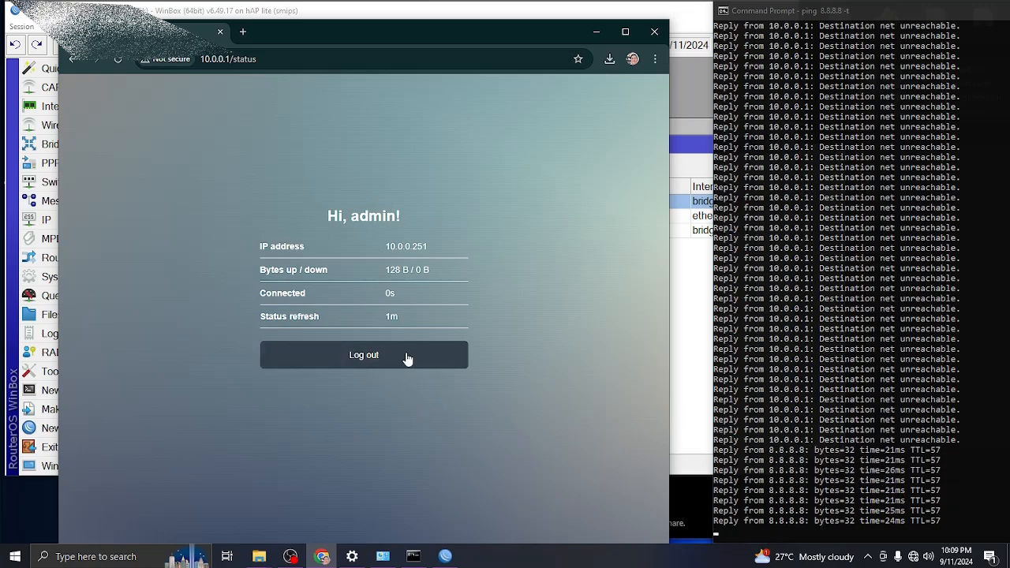
Load YouTube in a new tab, move Chrome to the right half, and bring up Simple Queues.
left_click(242, 32)
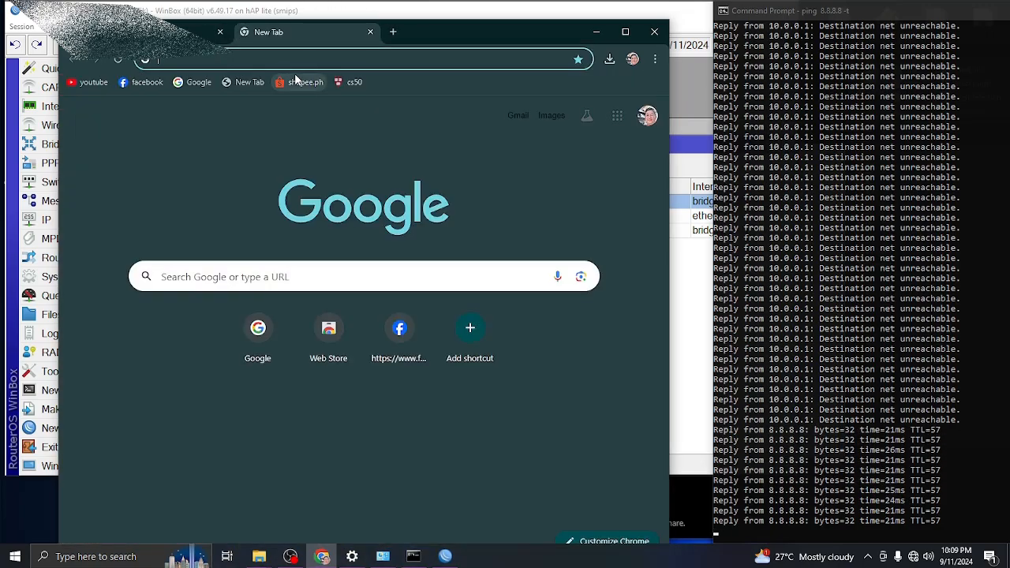
left_click(87, 83)
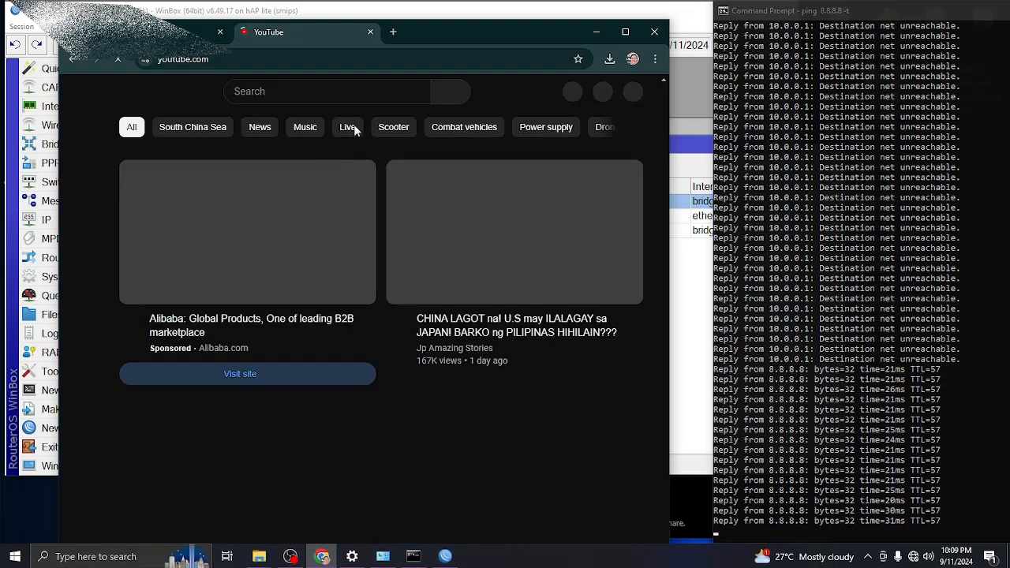
left_click_drag(431, 32, 780, 28)
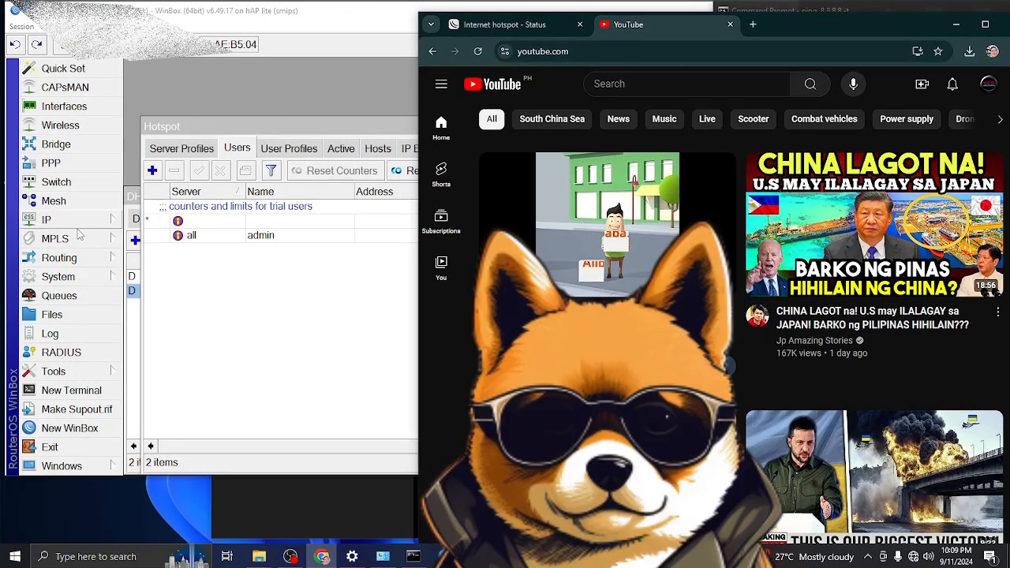
left_click(71, 296)
left_click(75, 296)
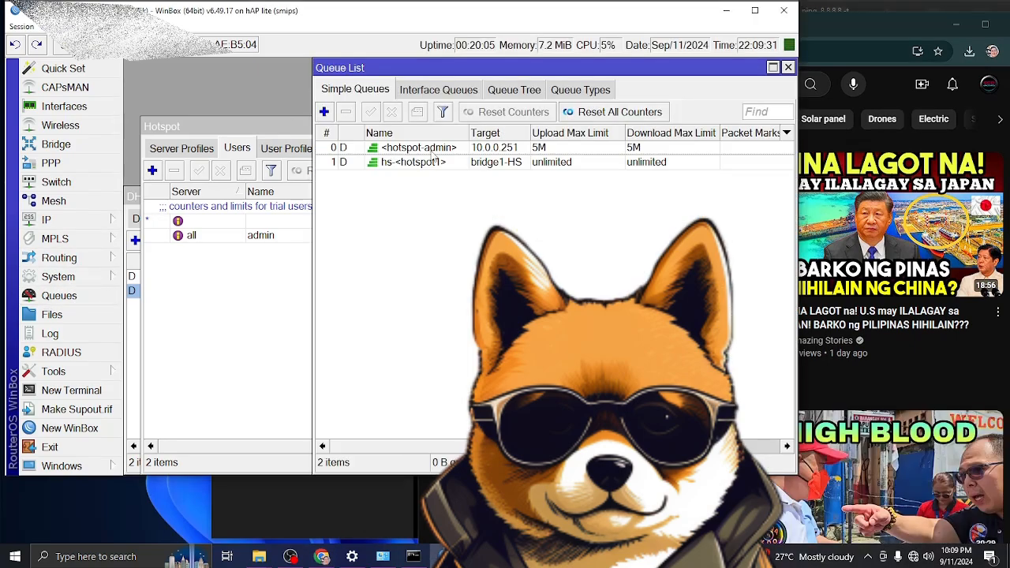
Select the 5M <hotspot-admin> queue for 10.0.0.251, check the ping replies, and return to Chrome's address bar.
left_click(502, 150)
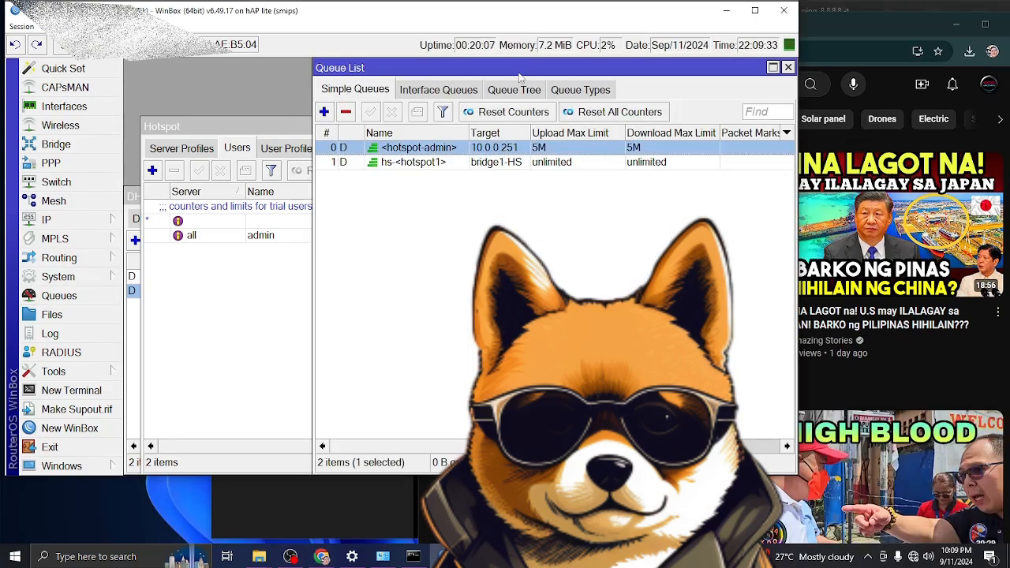
left_click_drag(493, 69, 292, 92)
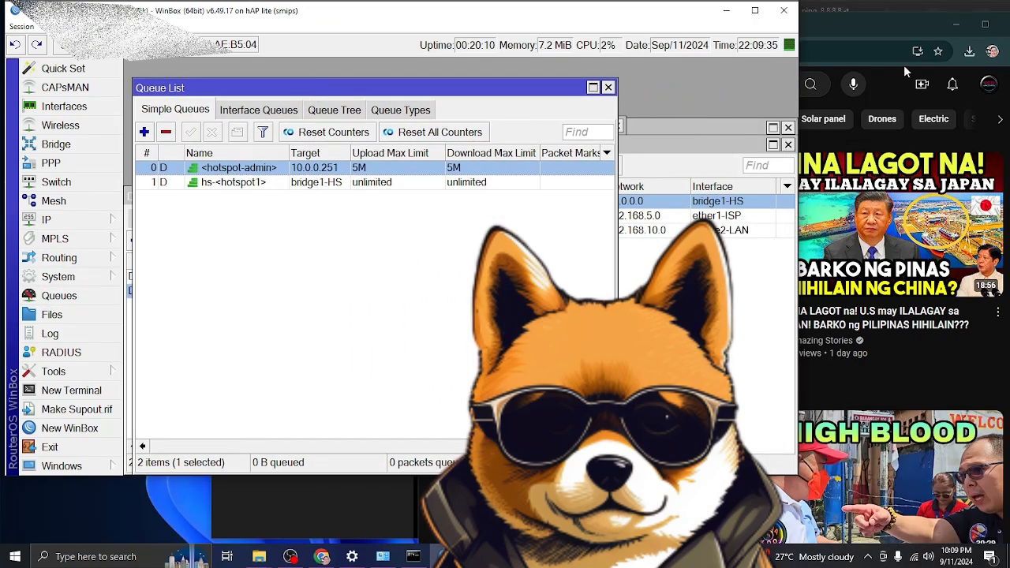
left_click(414, 557)
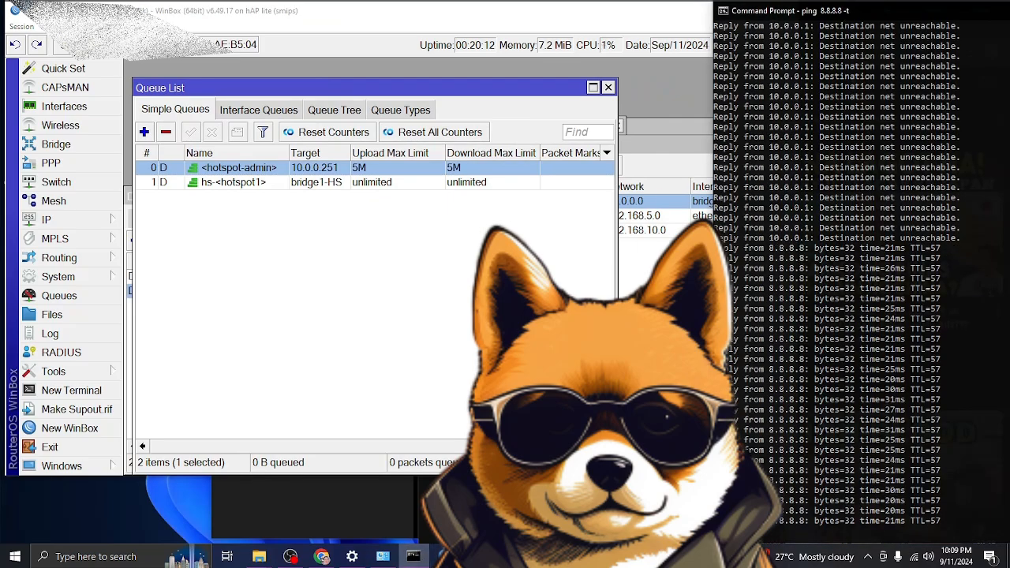
left_click(323, 556)
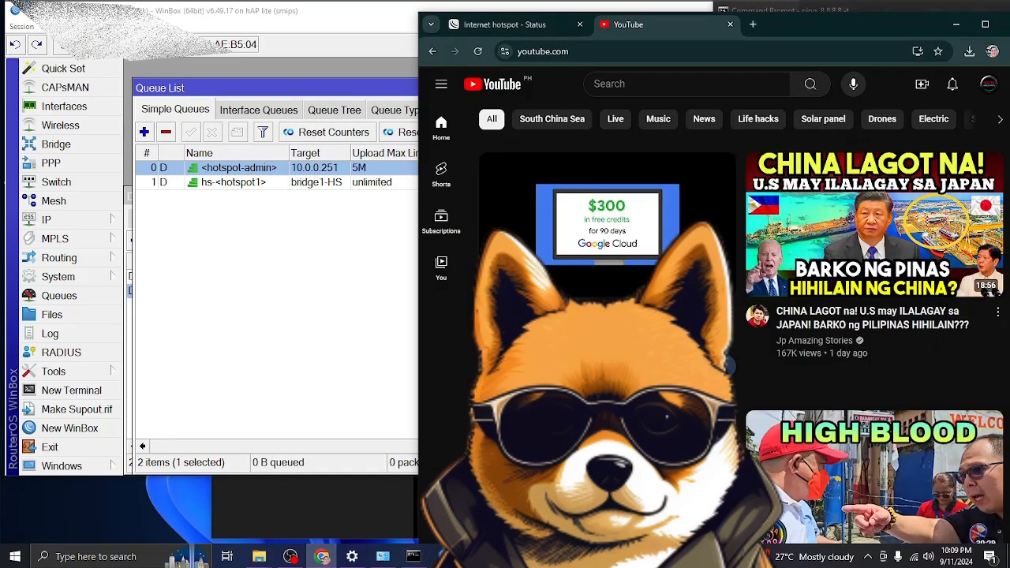
left_click(676, 50)
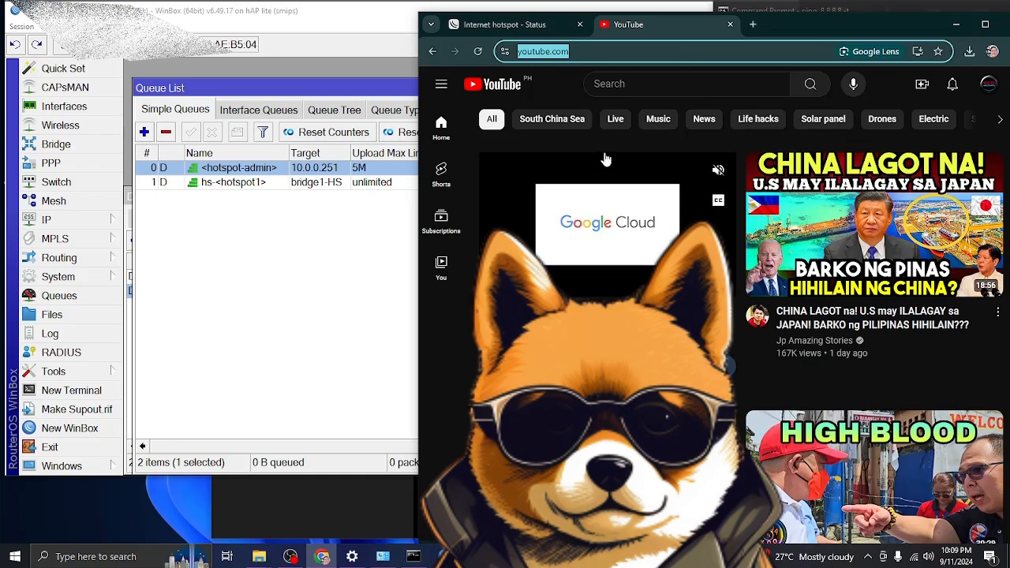
Run a Fast.com speed test showing 4.8 Mbps under the 5M cap, then close its tab.
type("fast")
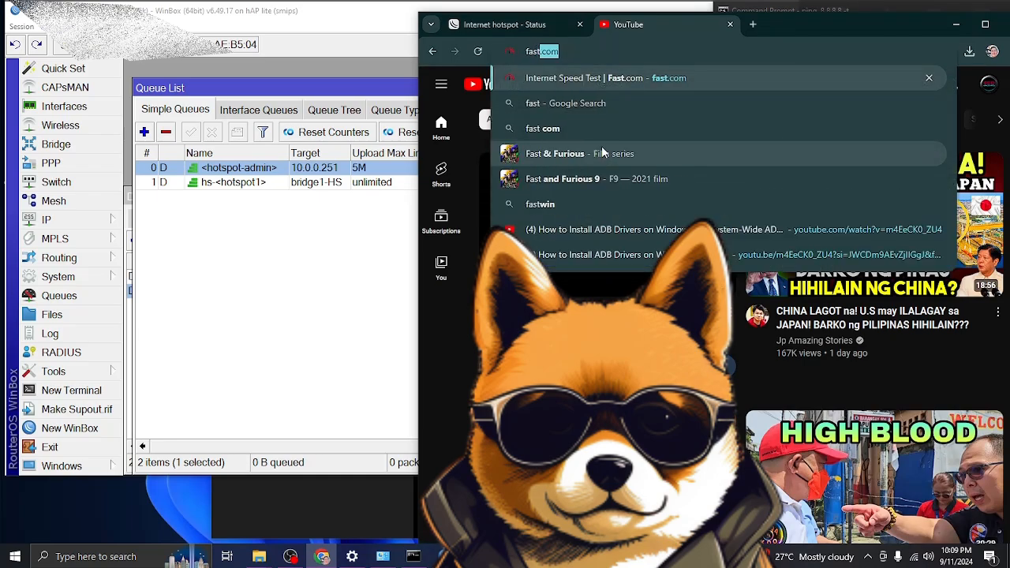
left_click(608, 81)
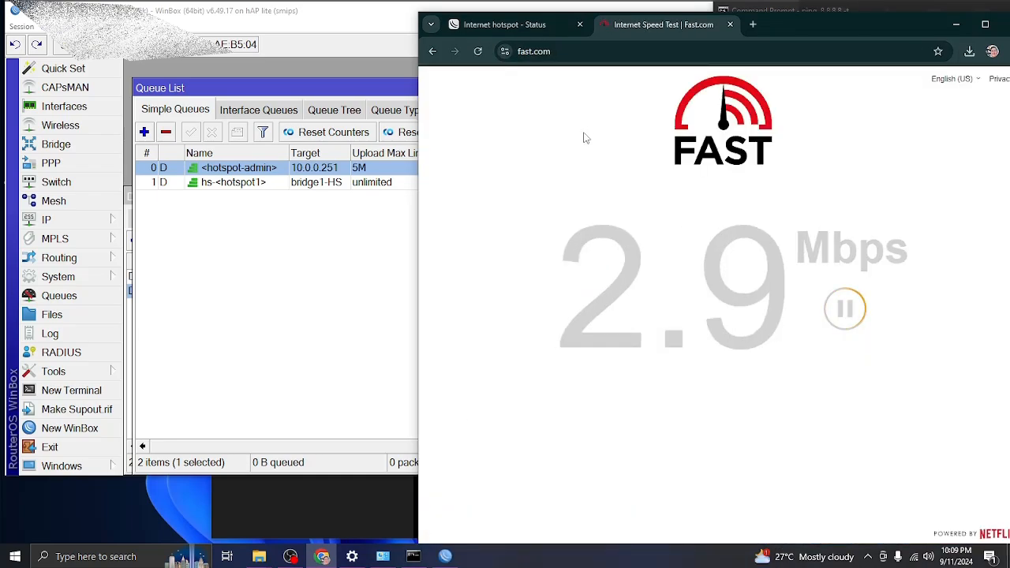
left_click_drag(816, 24, 948, 16)
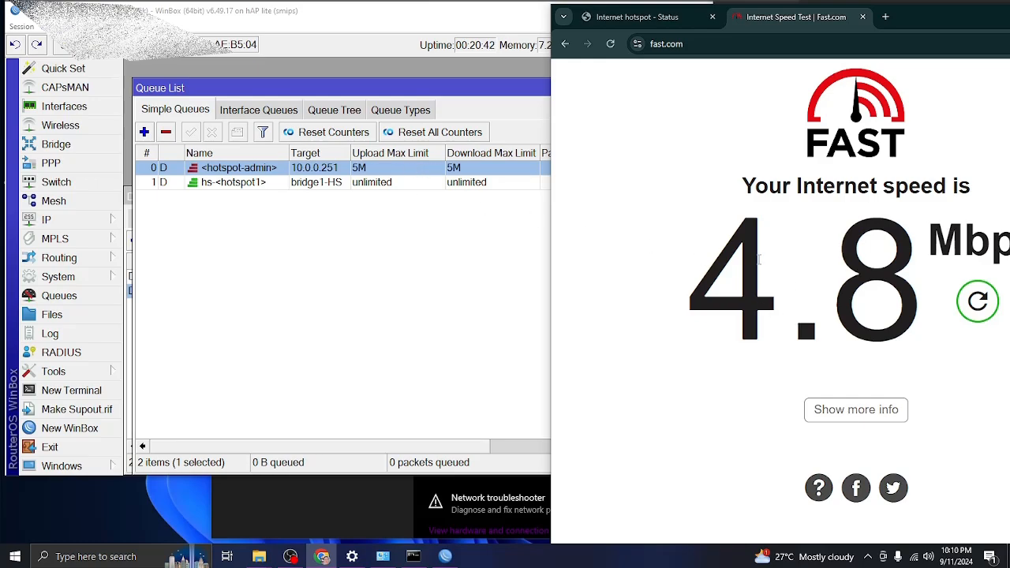
left_click(864, 17)
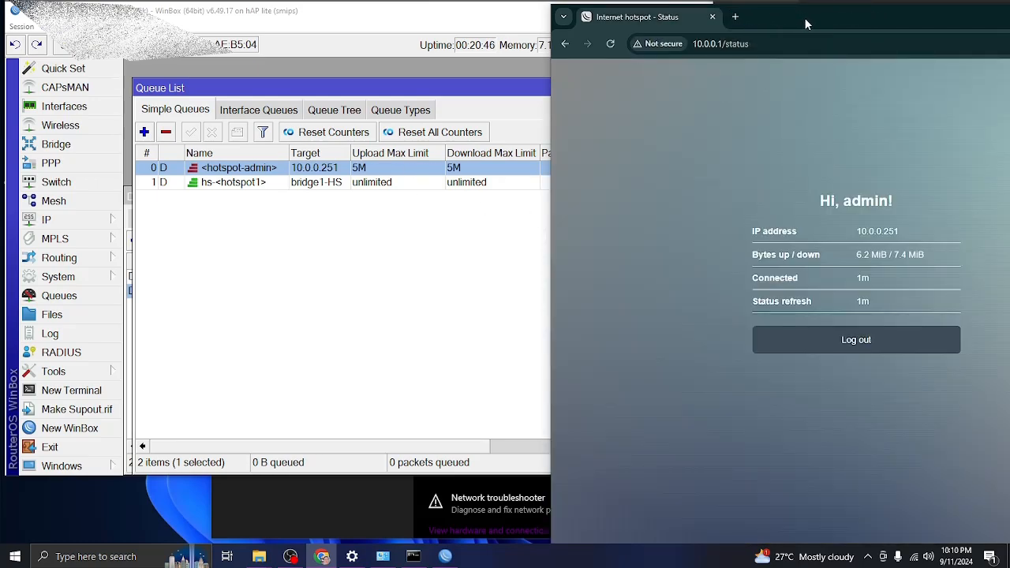
Log out of the hotspot session and confirm the ping to 8.8.8.8 fails.
left_click_drag(804, 17, 451, 39)
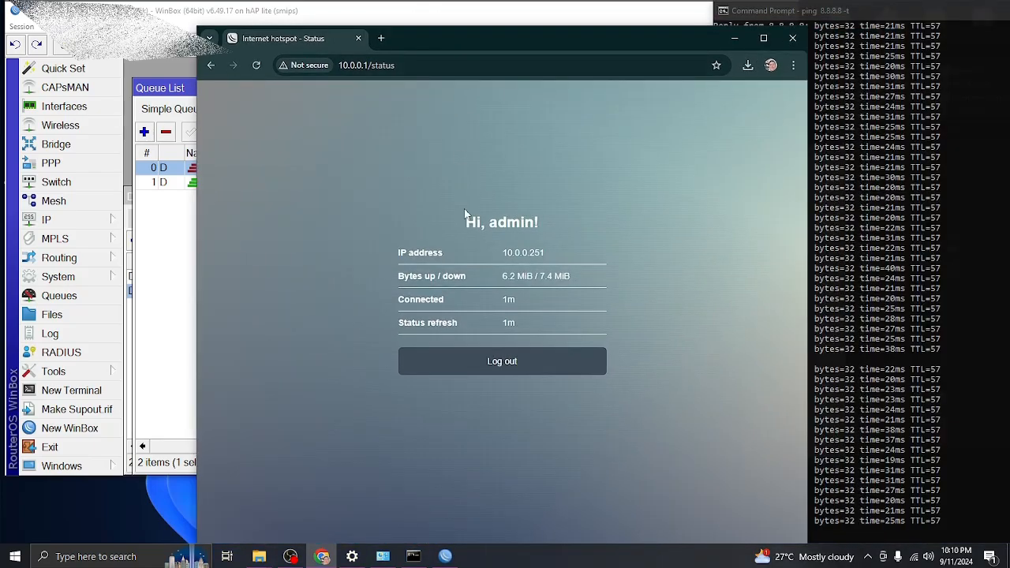
left_click(505, 365)
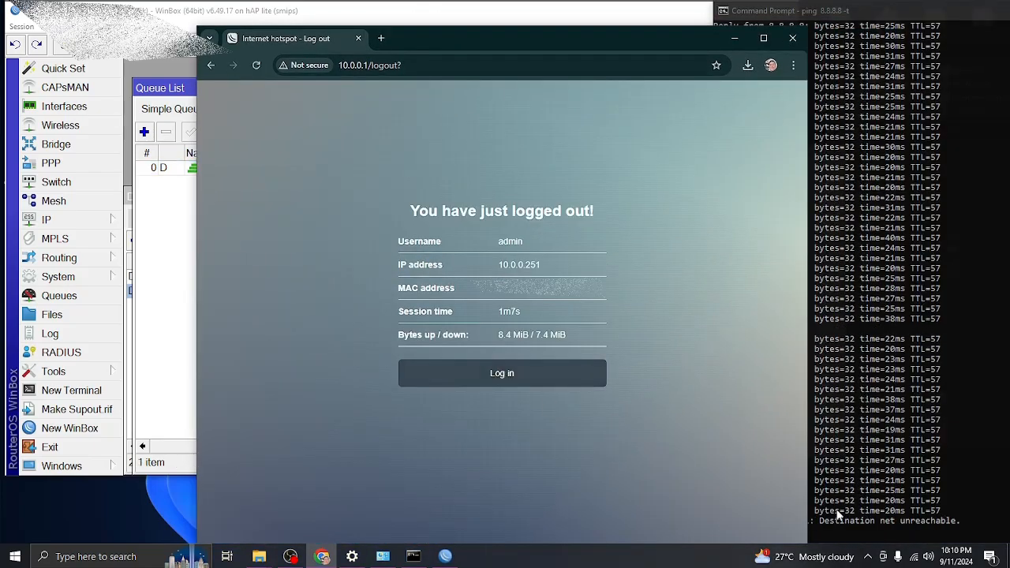
left_click(850, 483)
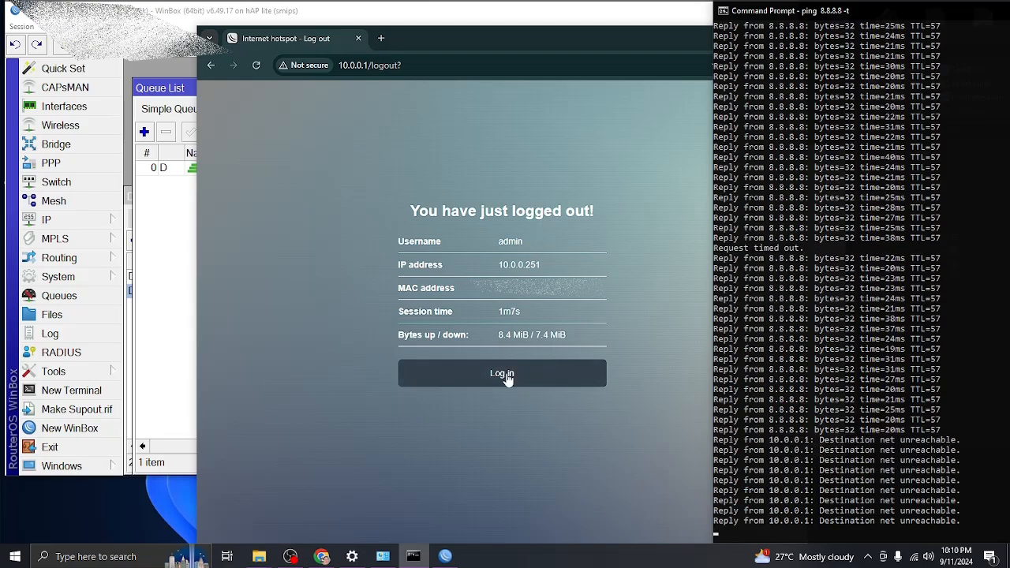
left_click_drag(608, 38, 548, 31)
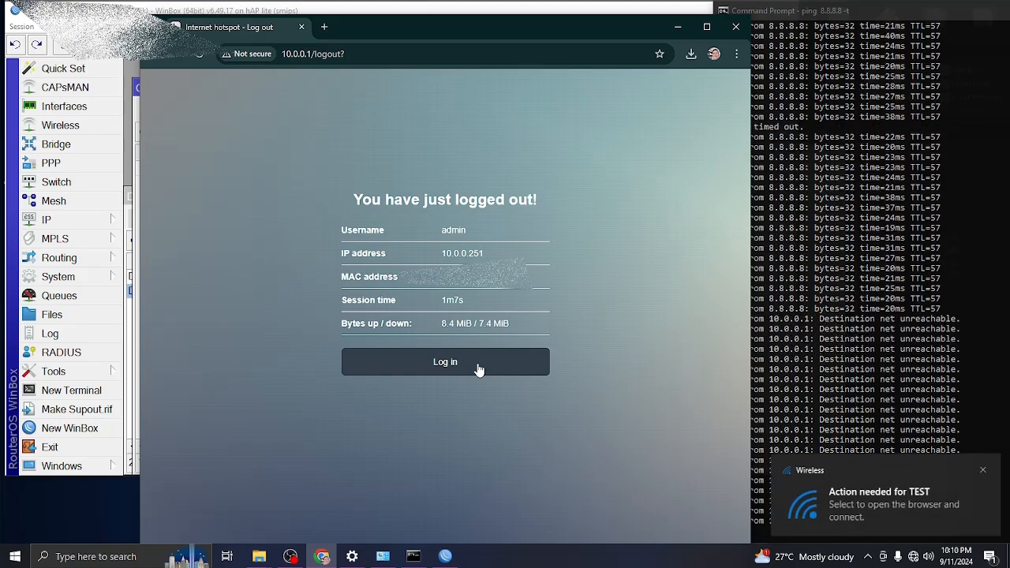
Log back in to the hotspot, confirm ping replies resume, and close Chrome.
left_click(478, 363)
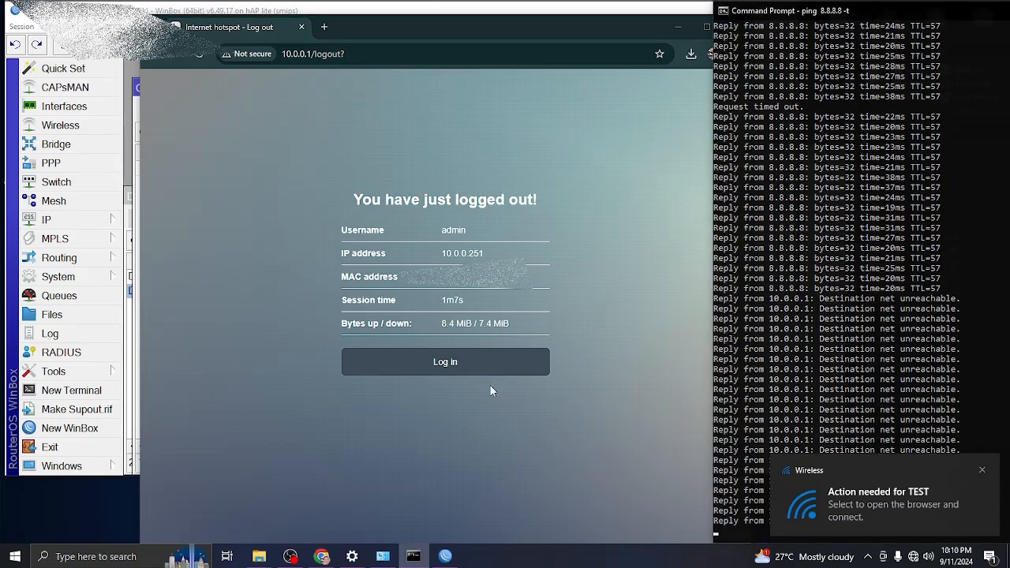
left_click(837, 385)
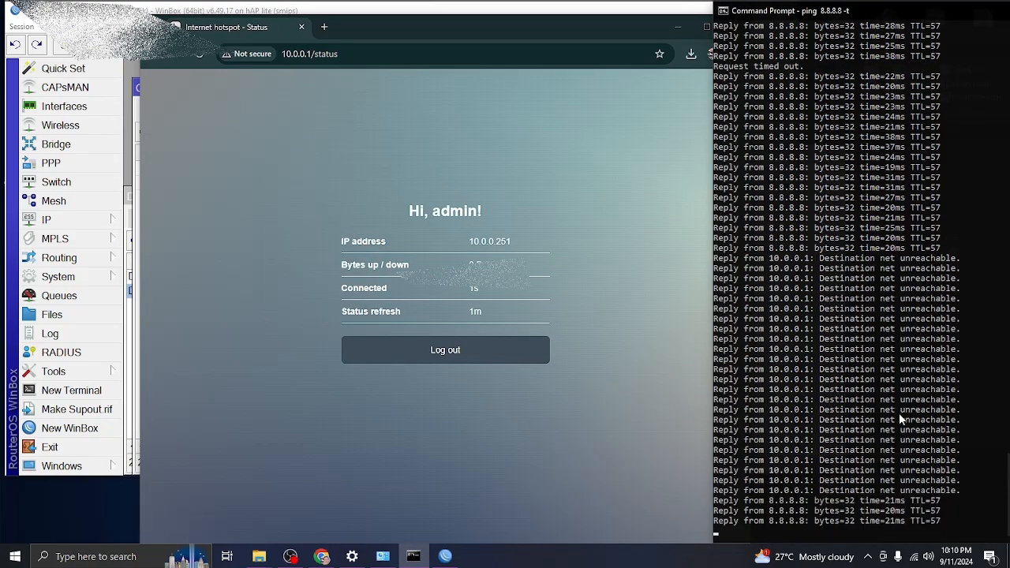
left_click(567, 22)
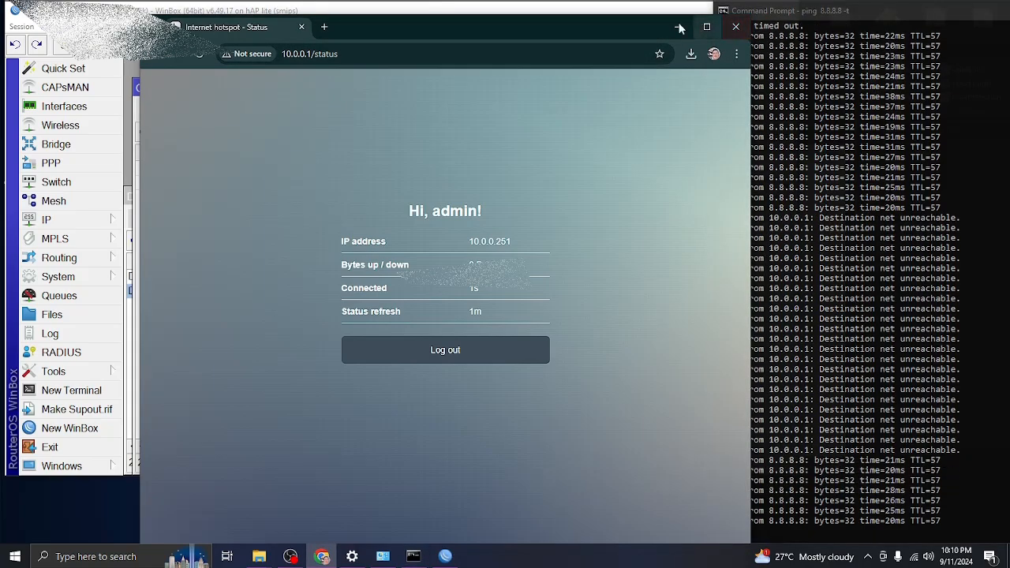
left_click_drag(570, 28, 504, 17)
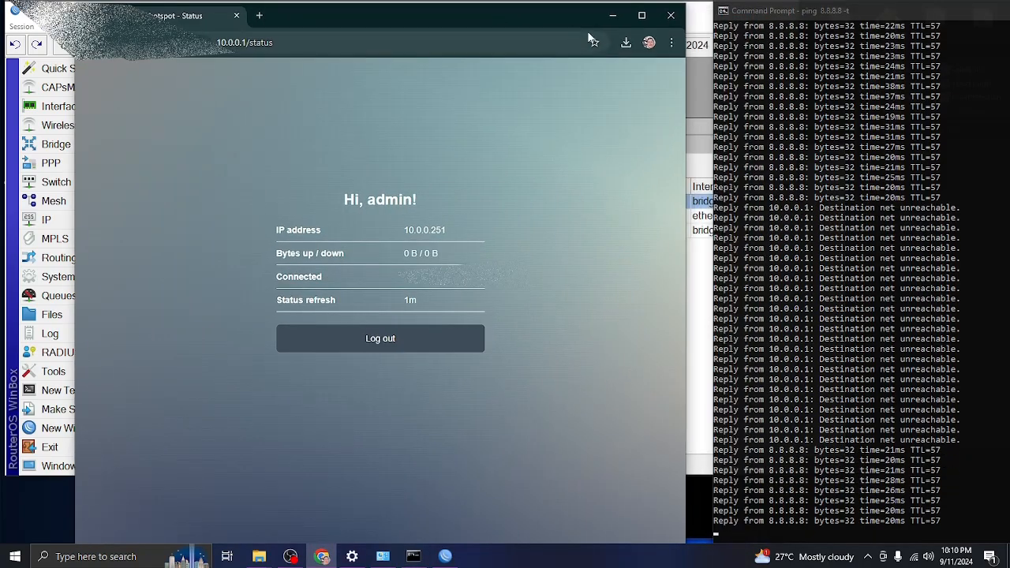
left_click(676, 18)
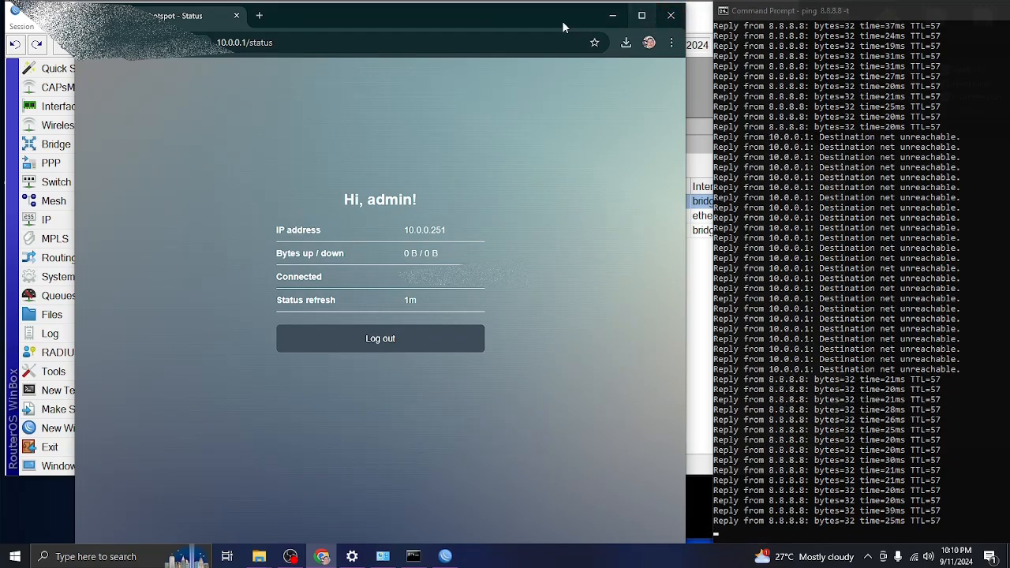
left_click(671, 15)
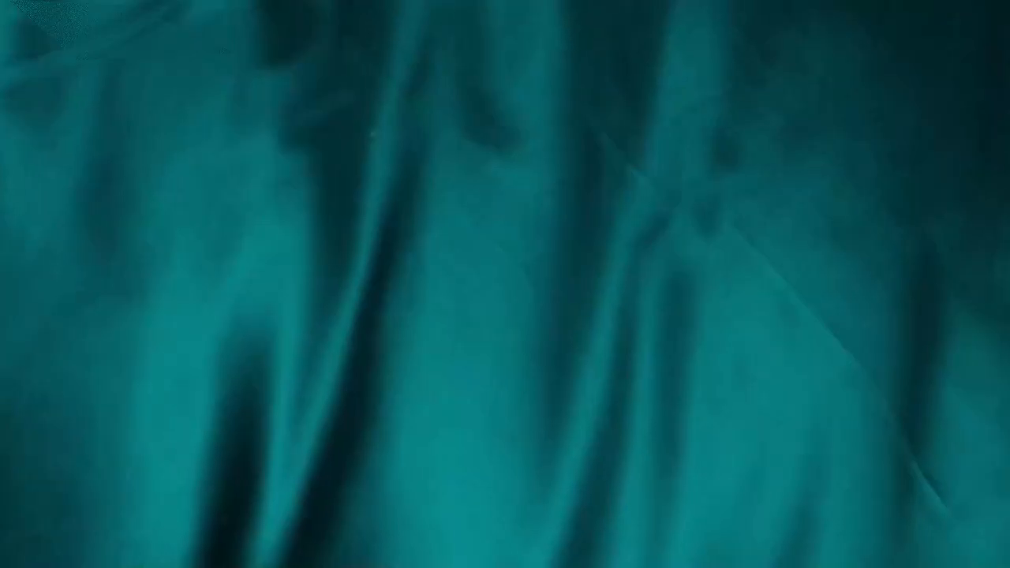